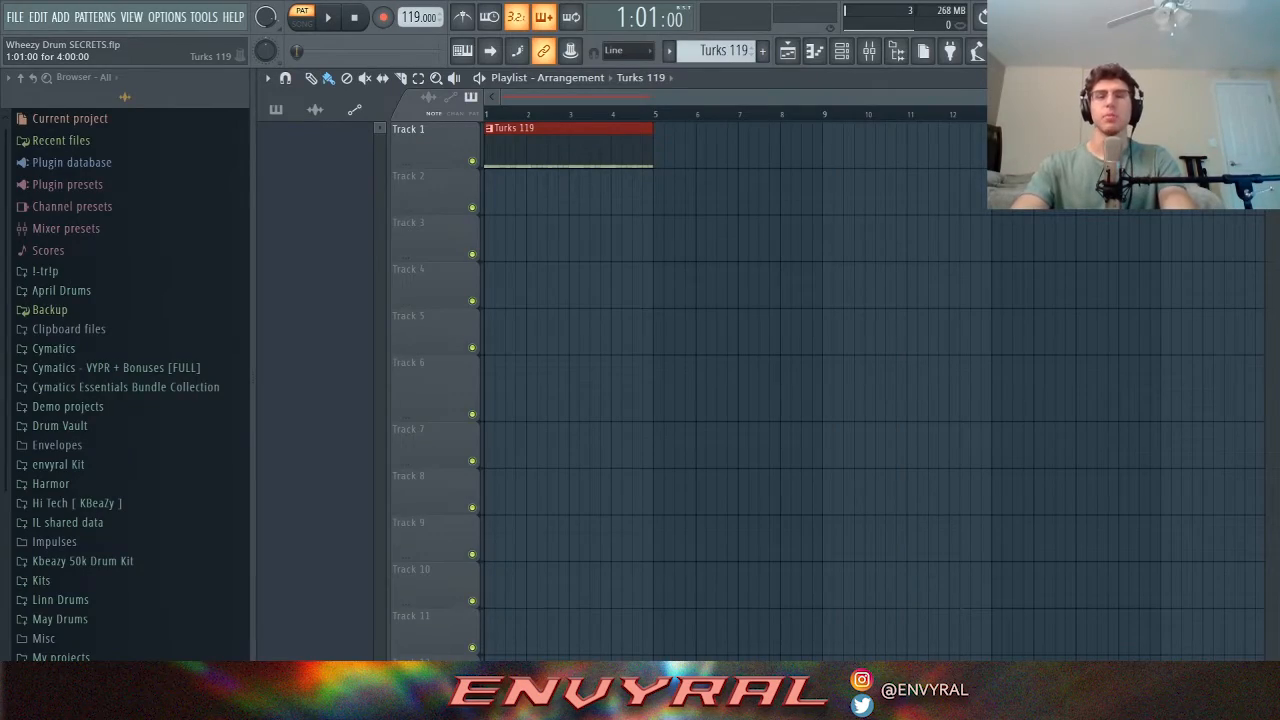
# Open the Turks 119 pattern in the piano roll and play its open hat and Clap parts.
pyautogui.doubleClick(568, 147)
pyautogui.hscroll(-3, 568, 147)
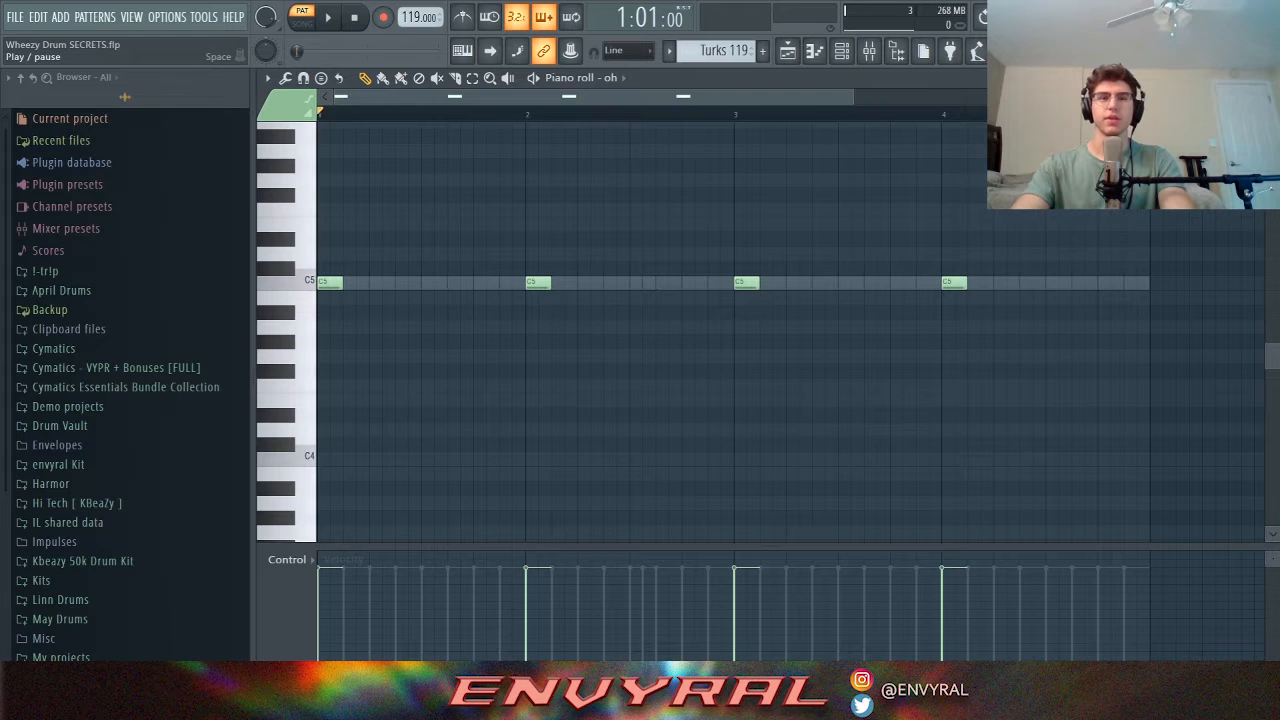
pyautogui.press('space')
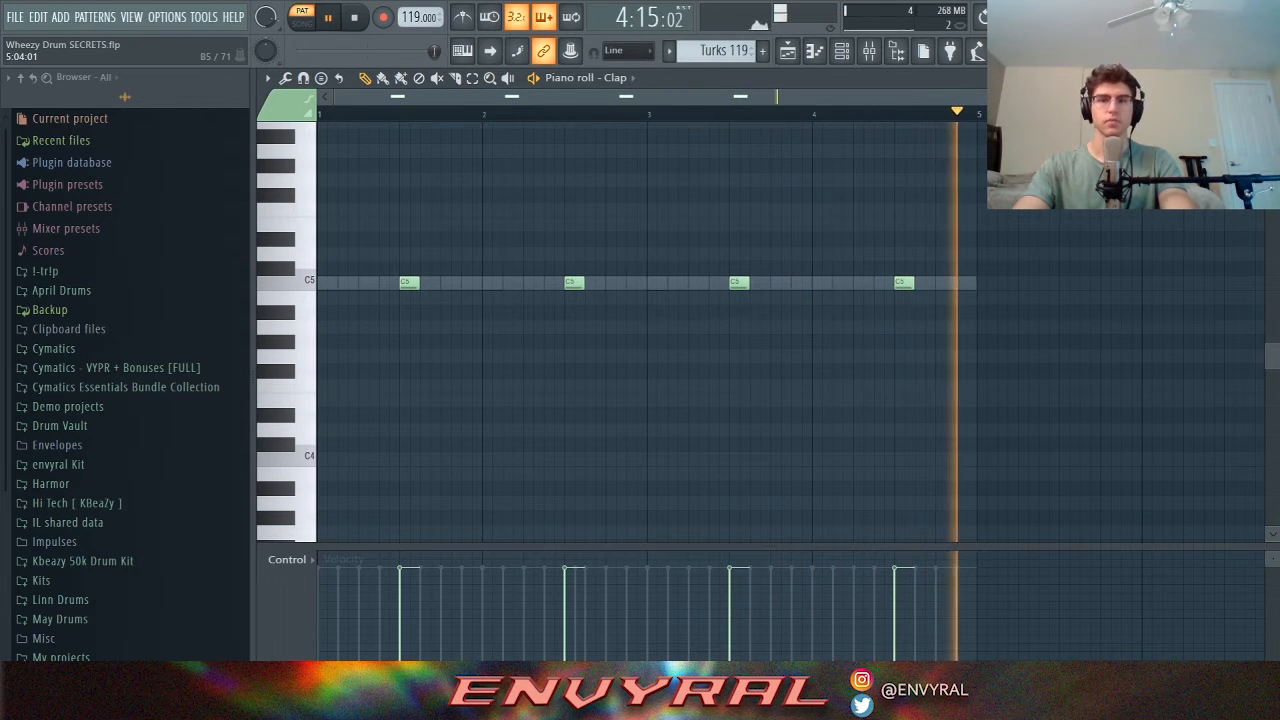
pyautogui.press('space')
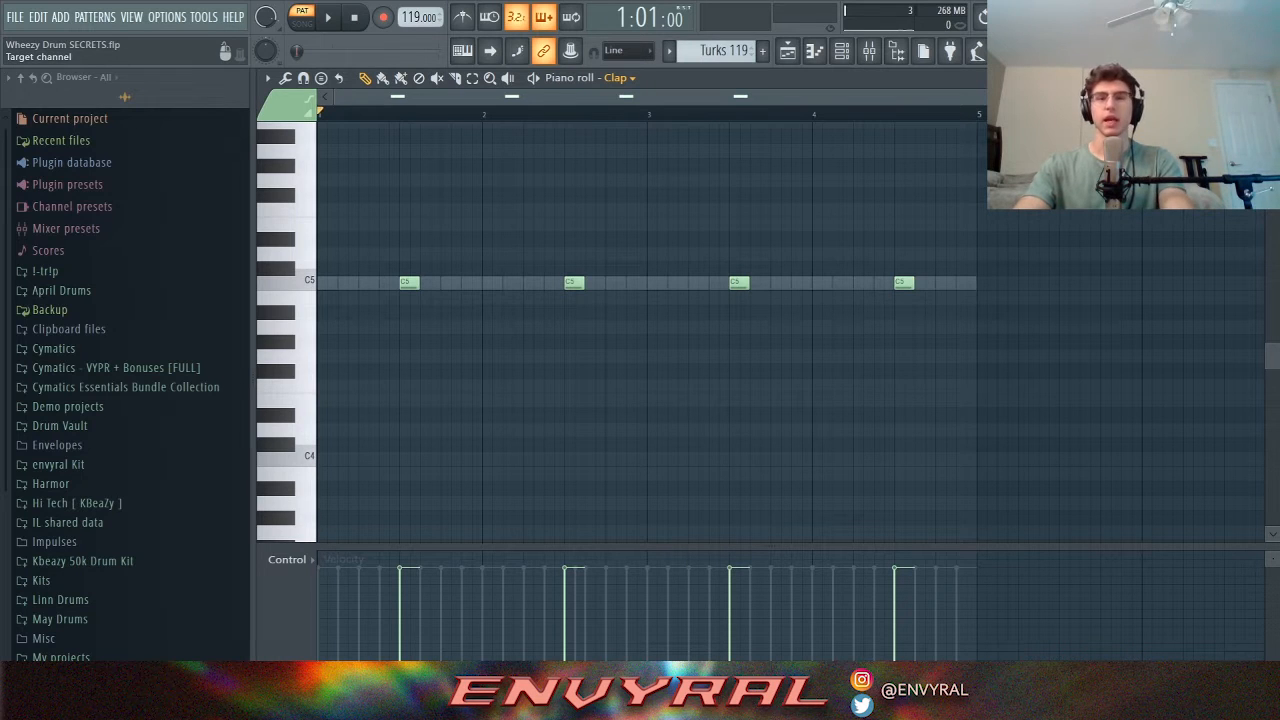
# Show the hh1 hi-hat notes of the Turks 119 pattern and play them back.
pyautogui.click(619, 78)
pyautogui.click(619, 78)
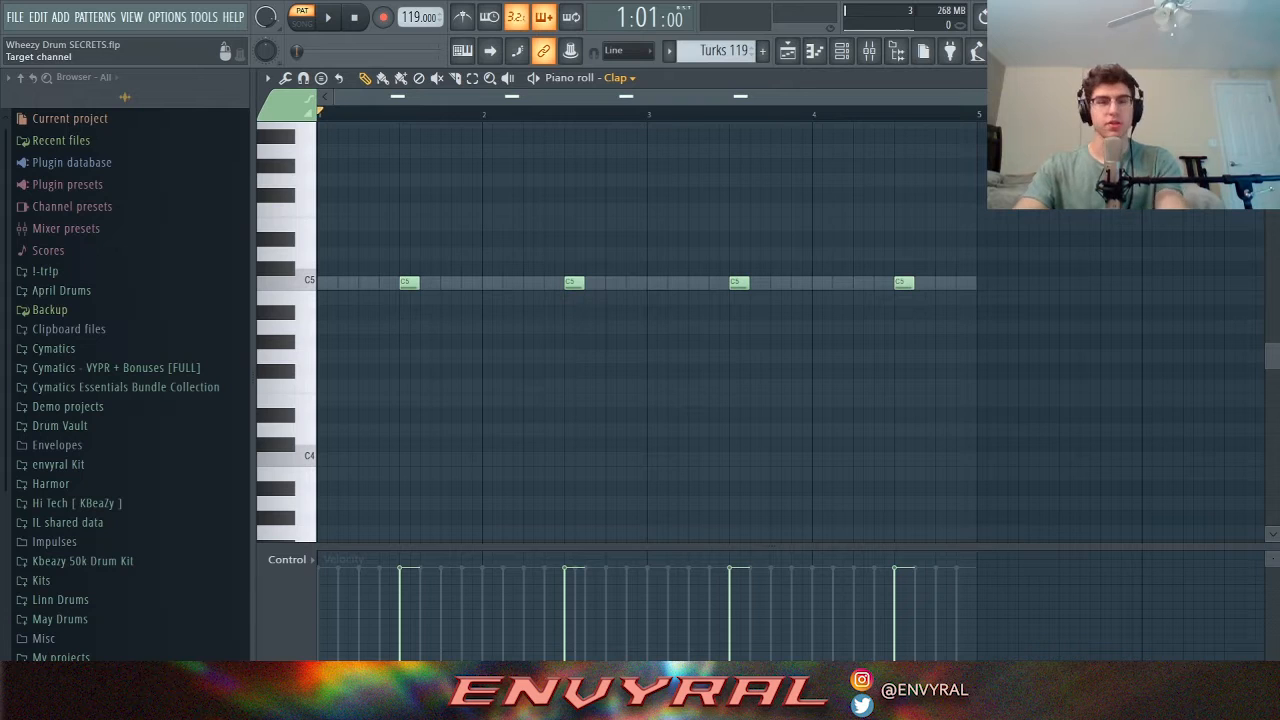
pyautogui.click(619, 78)
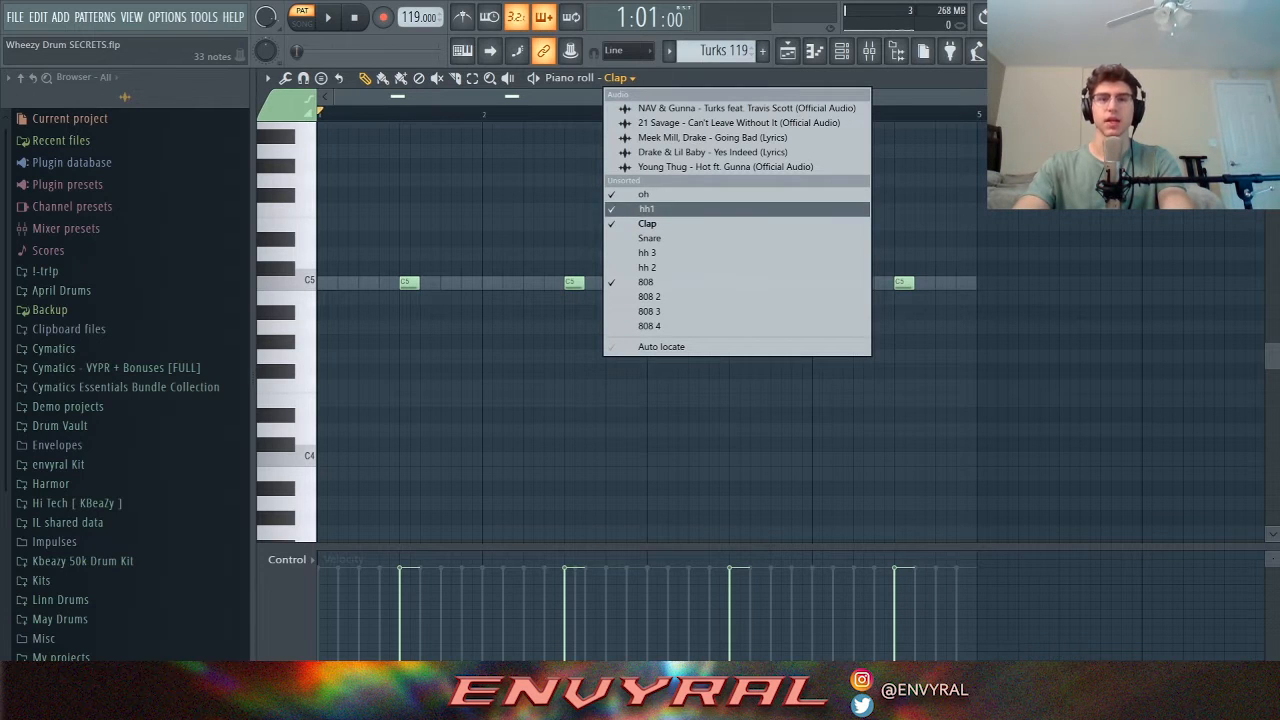
pyautogui.click(645, 209)
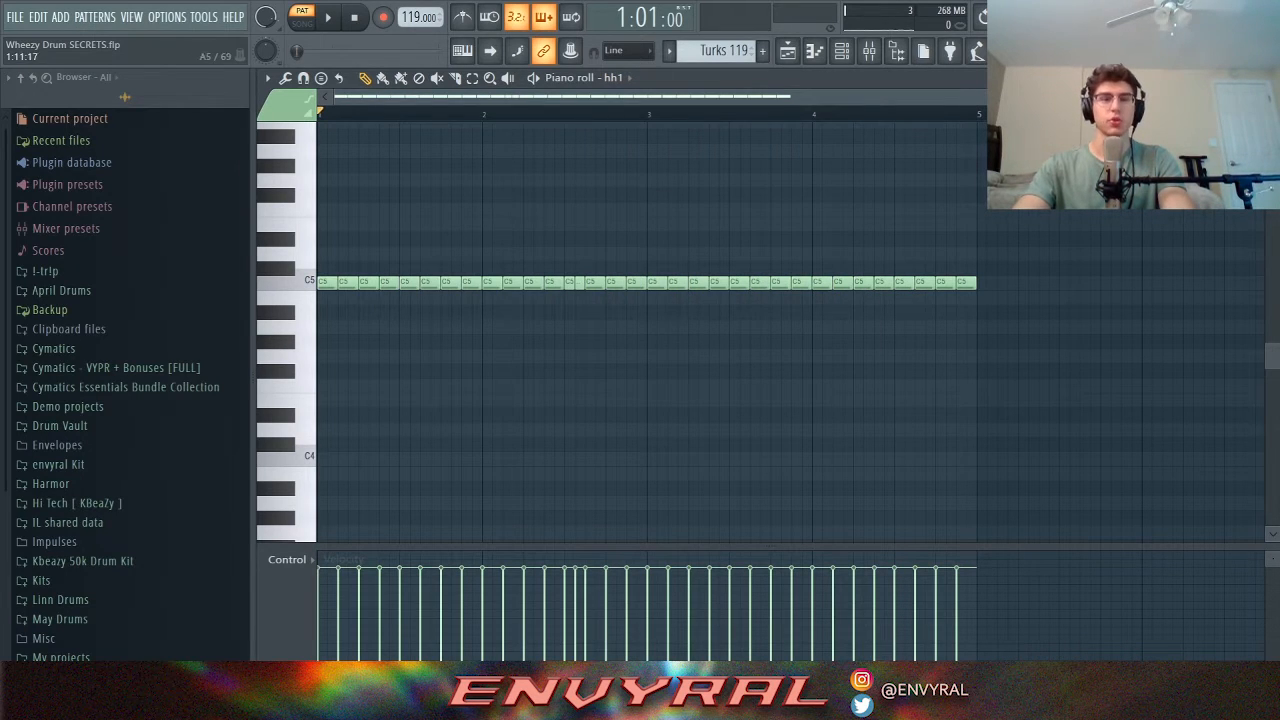
pyautogui.scroll(3, 565, 195)
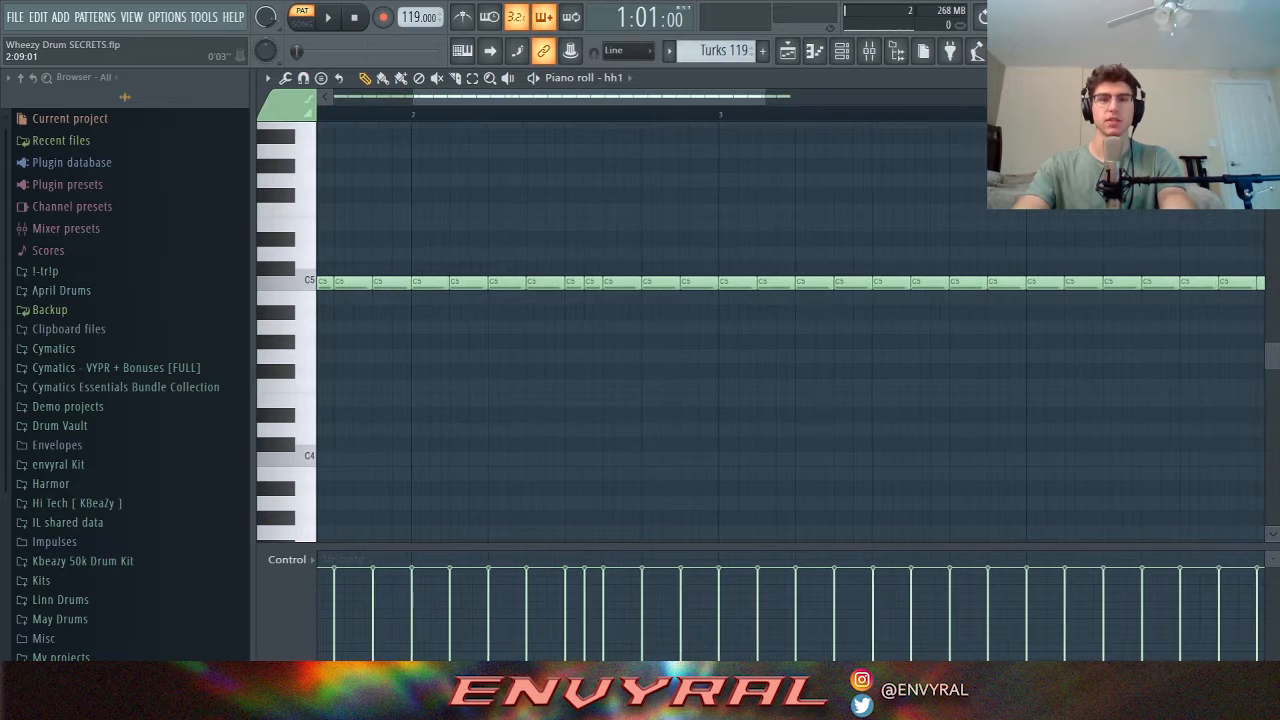
pyautogui.scroll(-3, 565, 194)
pyautogui.press('space')
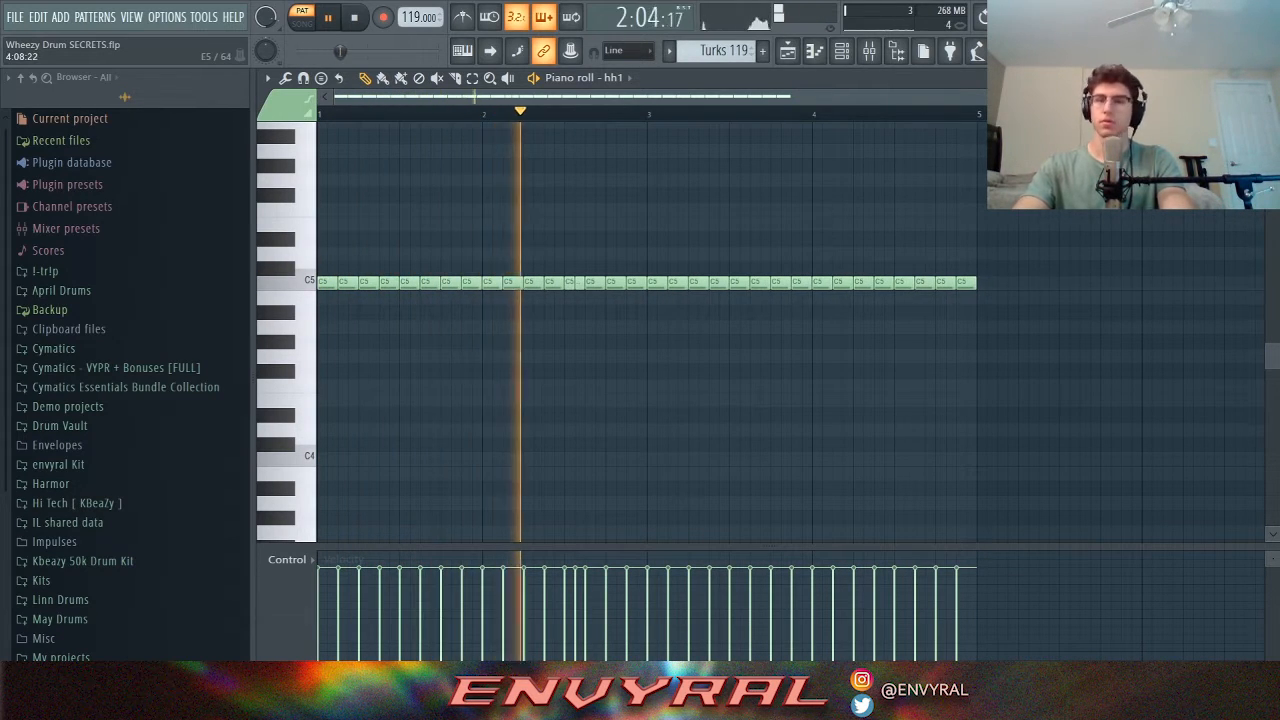
pyautogui.press('space')
# Show the 808 notes of the Turks 119 pattern and play the pattern.
pyautogui.click(622, 77)
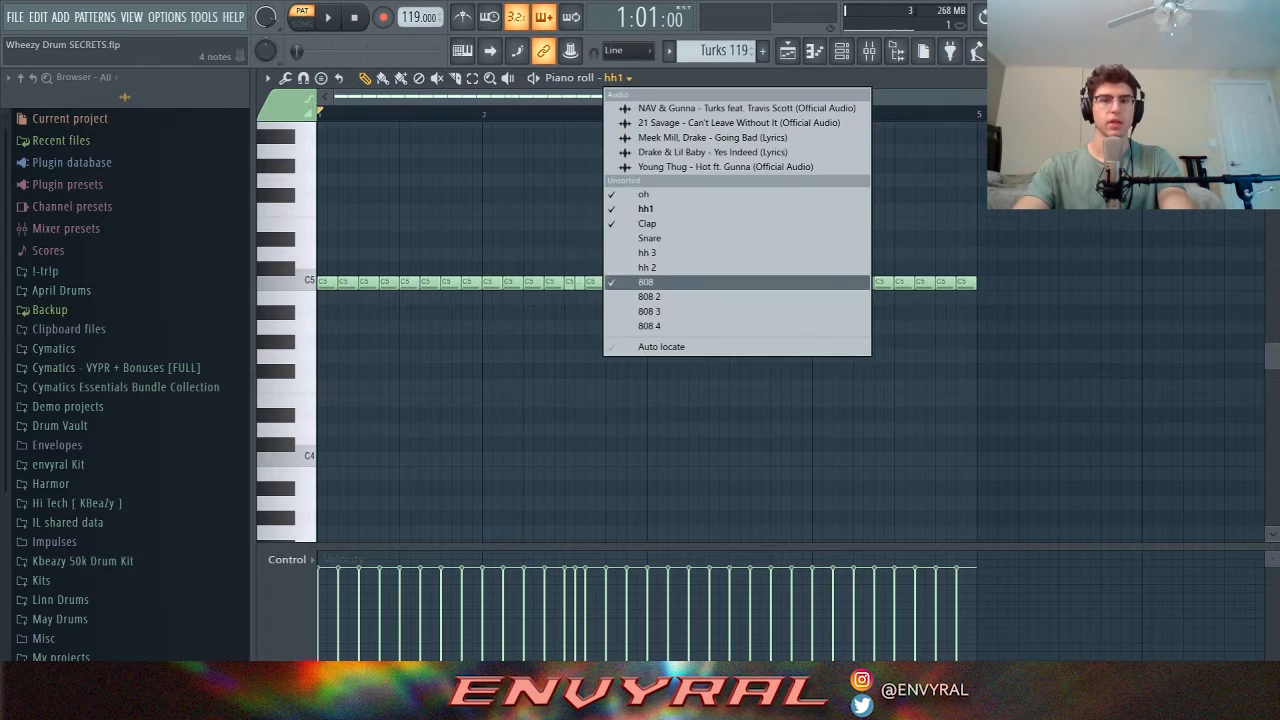
pyautogui.click(645, 282)
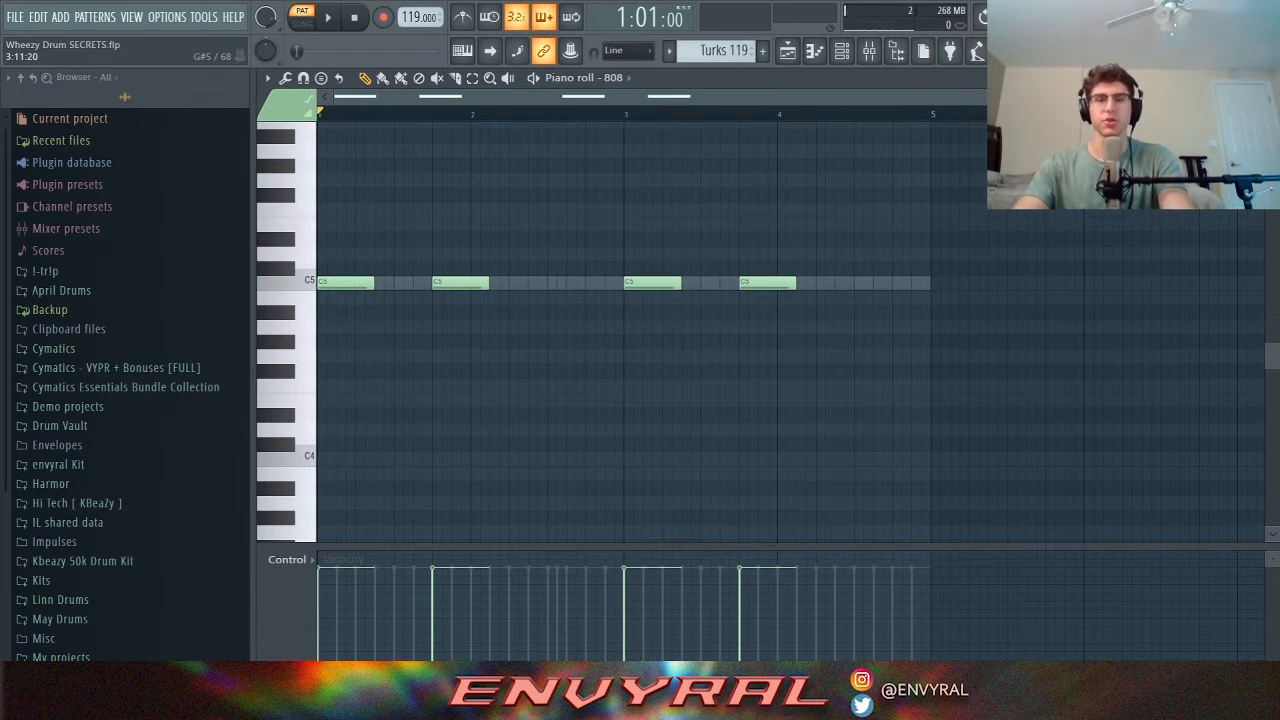
pyautogui.scroll(1, 380, 283)
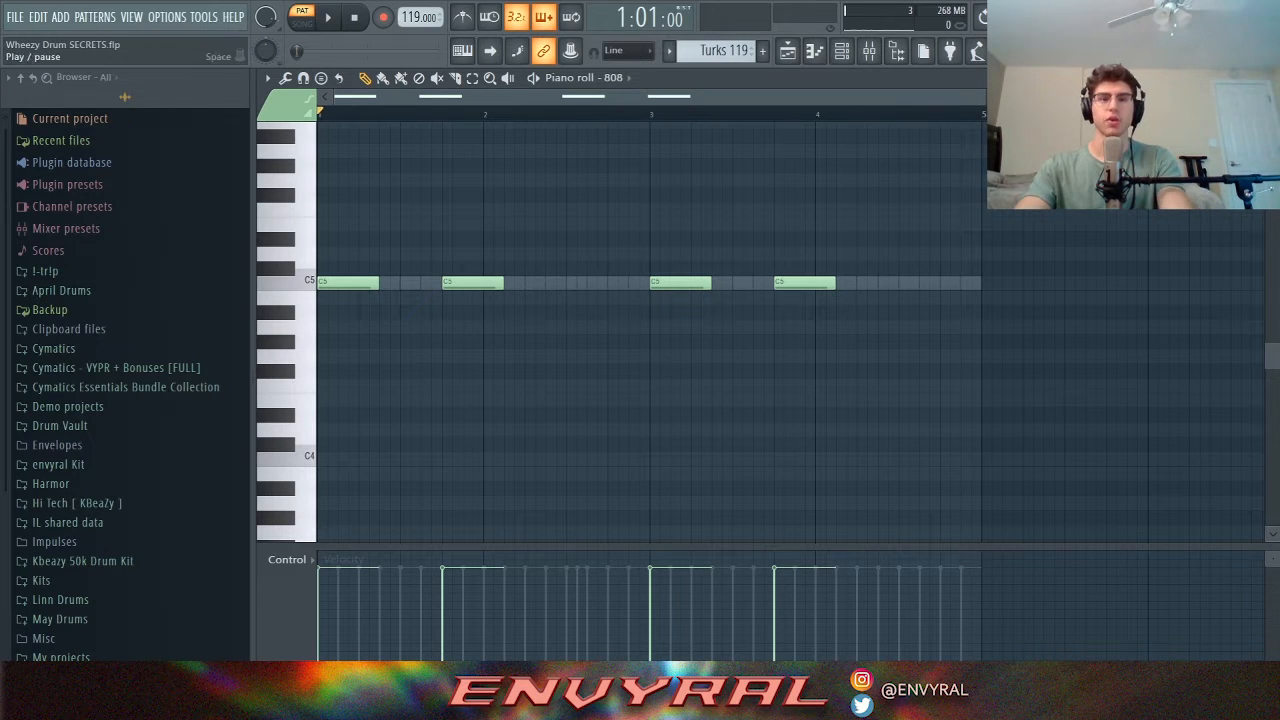
pyautogui.press('space')
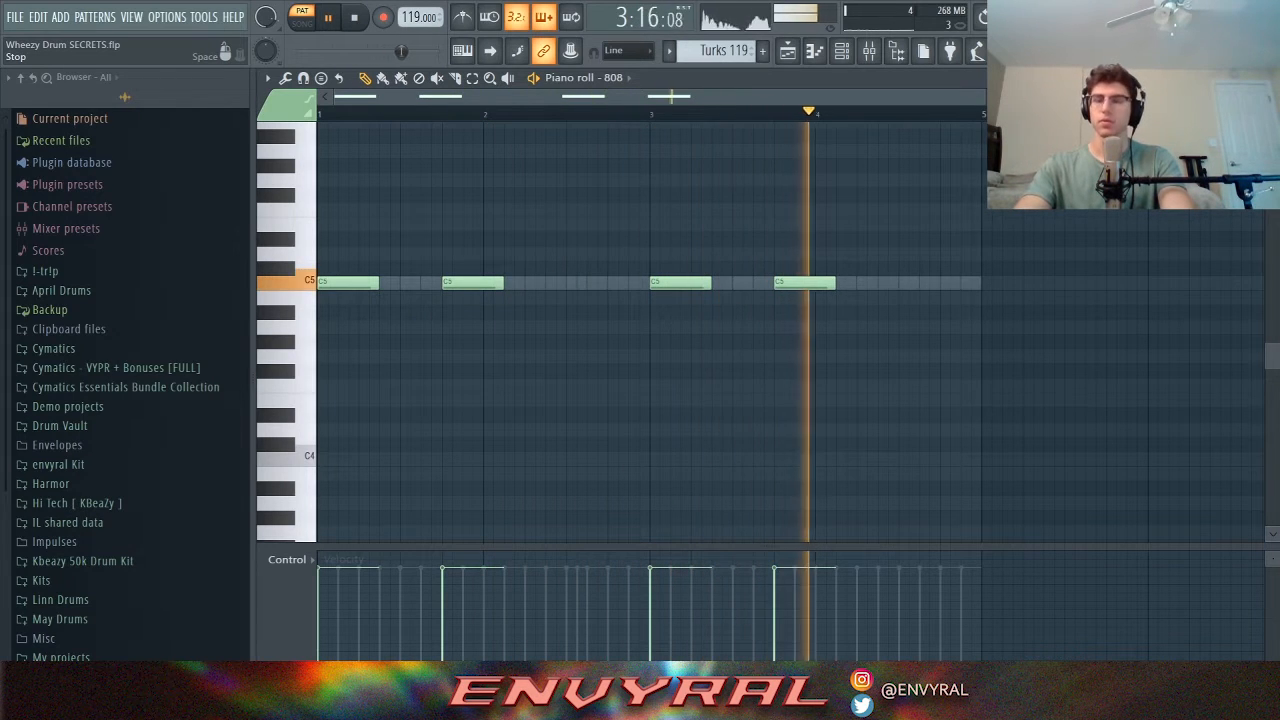
pyautogui.press('space')
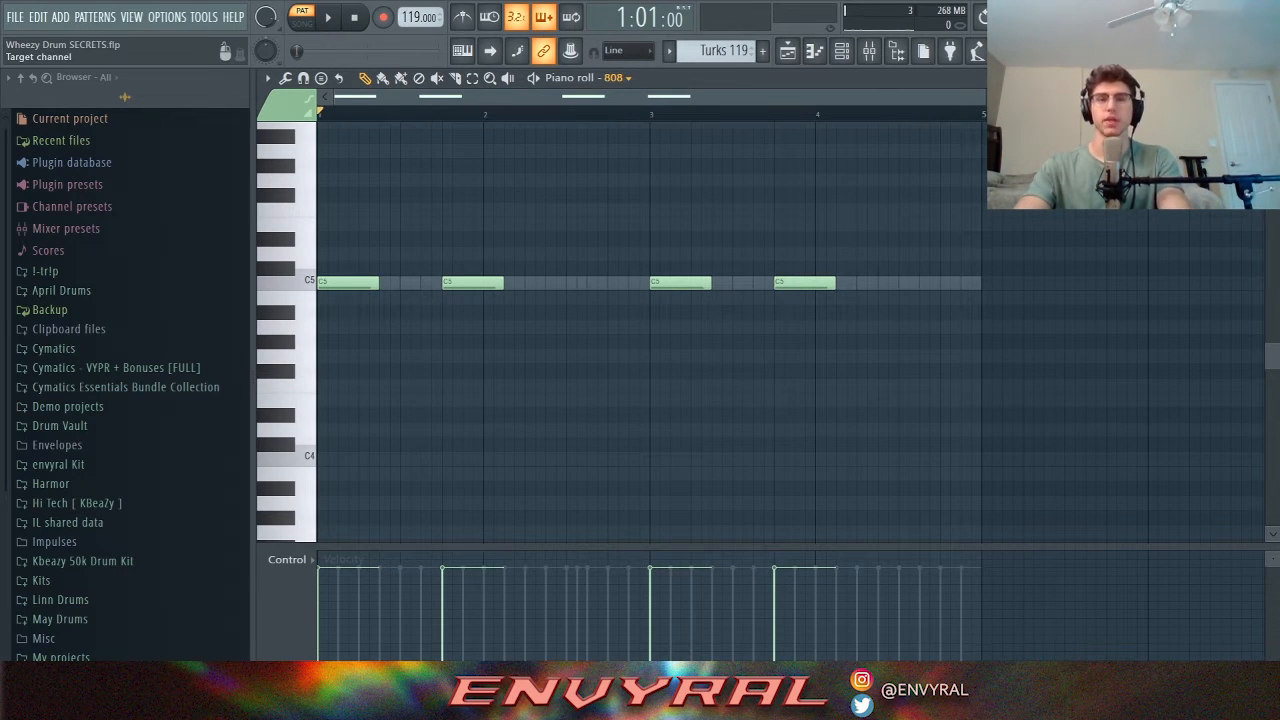
# Show the oh open hat notes of the Turks 119 pattern and play the pattern.
pyautogui.click(626, 77)
pyautogui.click(650, 209)
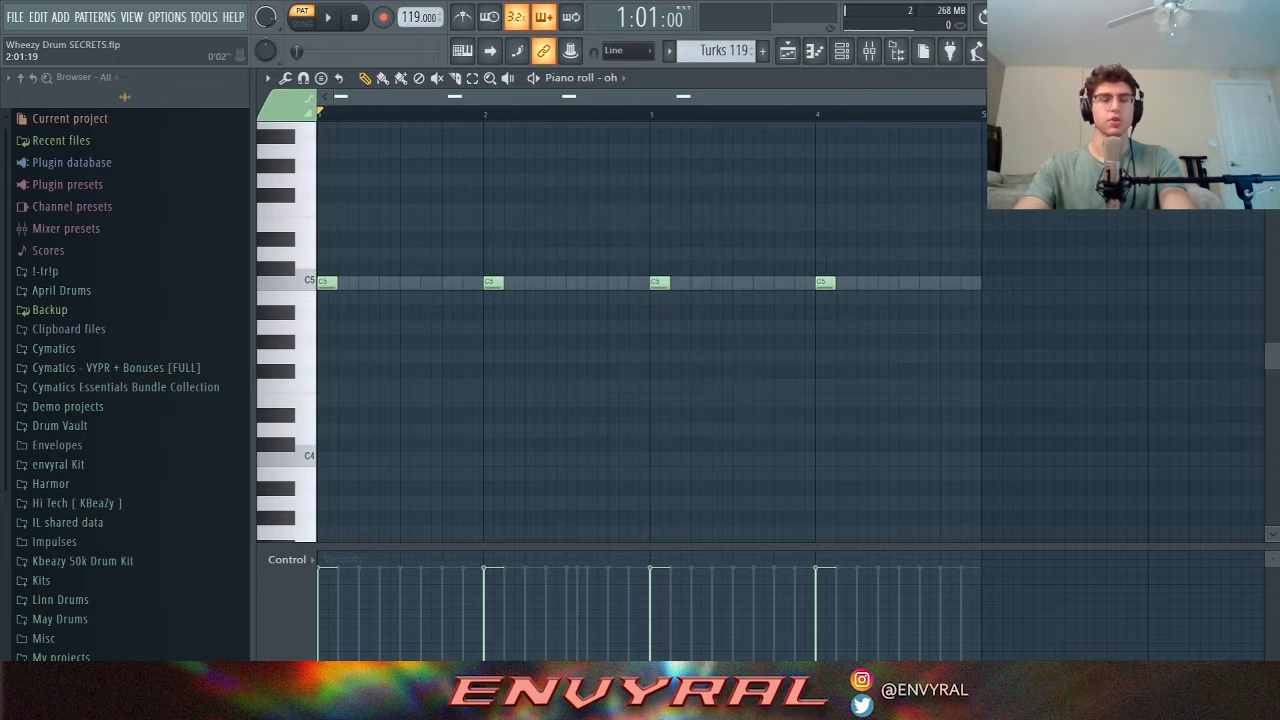
pyautogui.press('space')
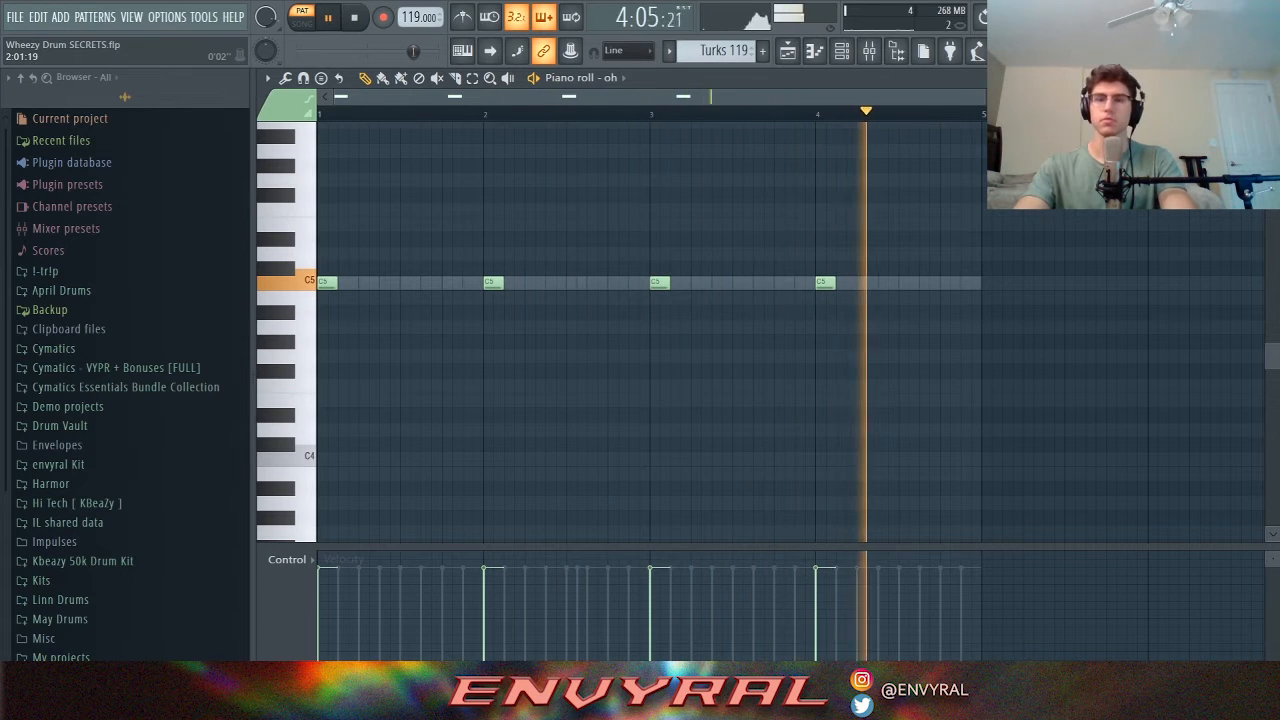
pyautogui.press('space')
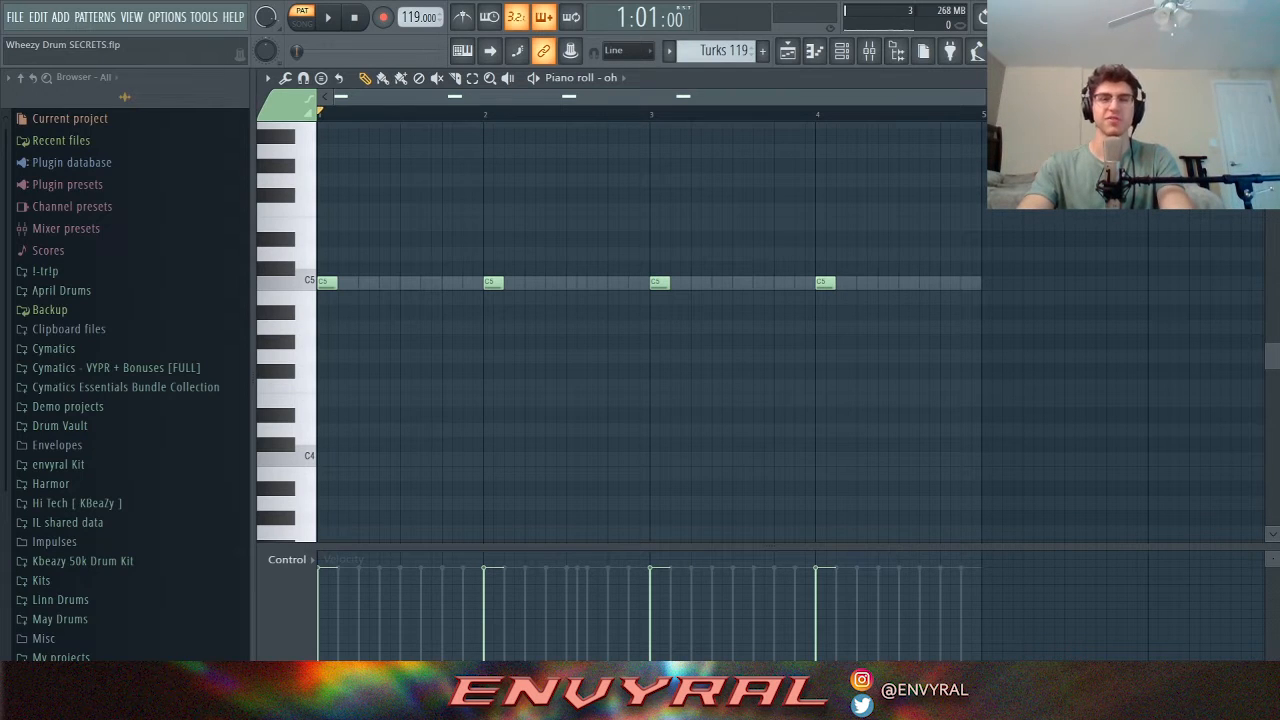
# Replace the Turks 119 clip at the start of Track 1 with the Hot 112 pattern and set the tempo to 112.
pyautogui.press('F5')
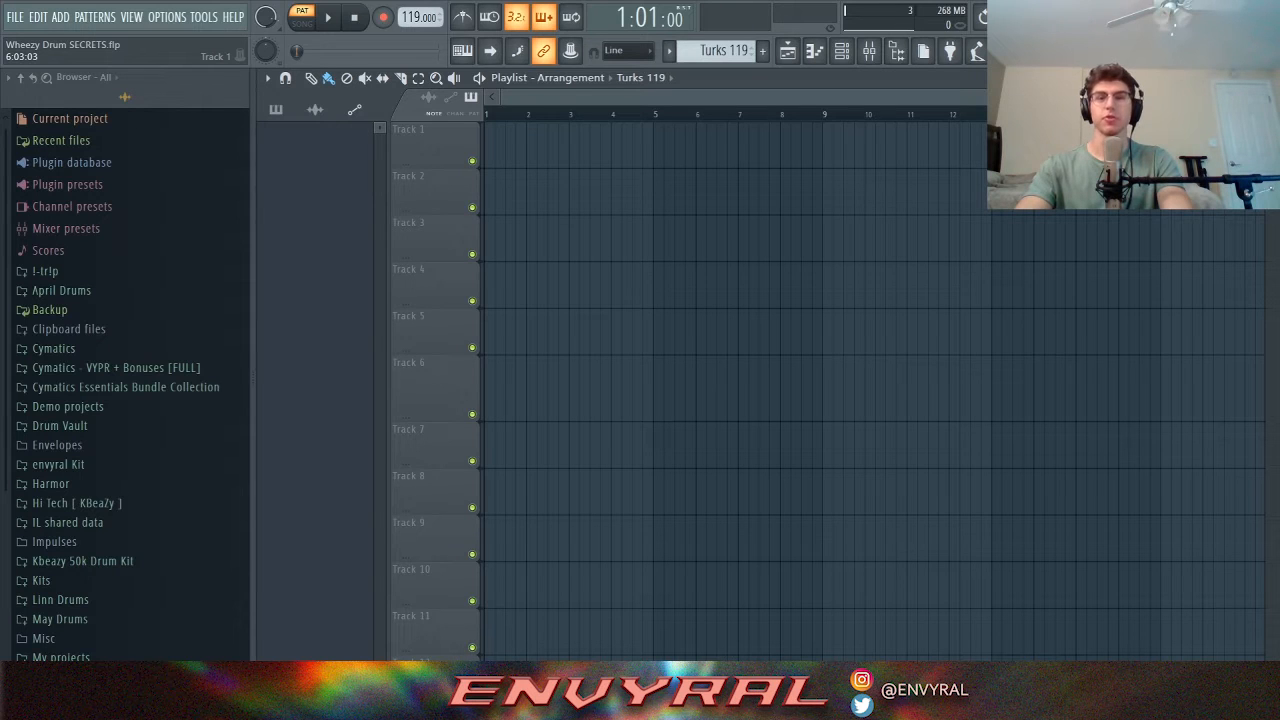
pyautogui.click(492, 146)
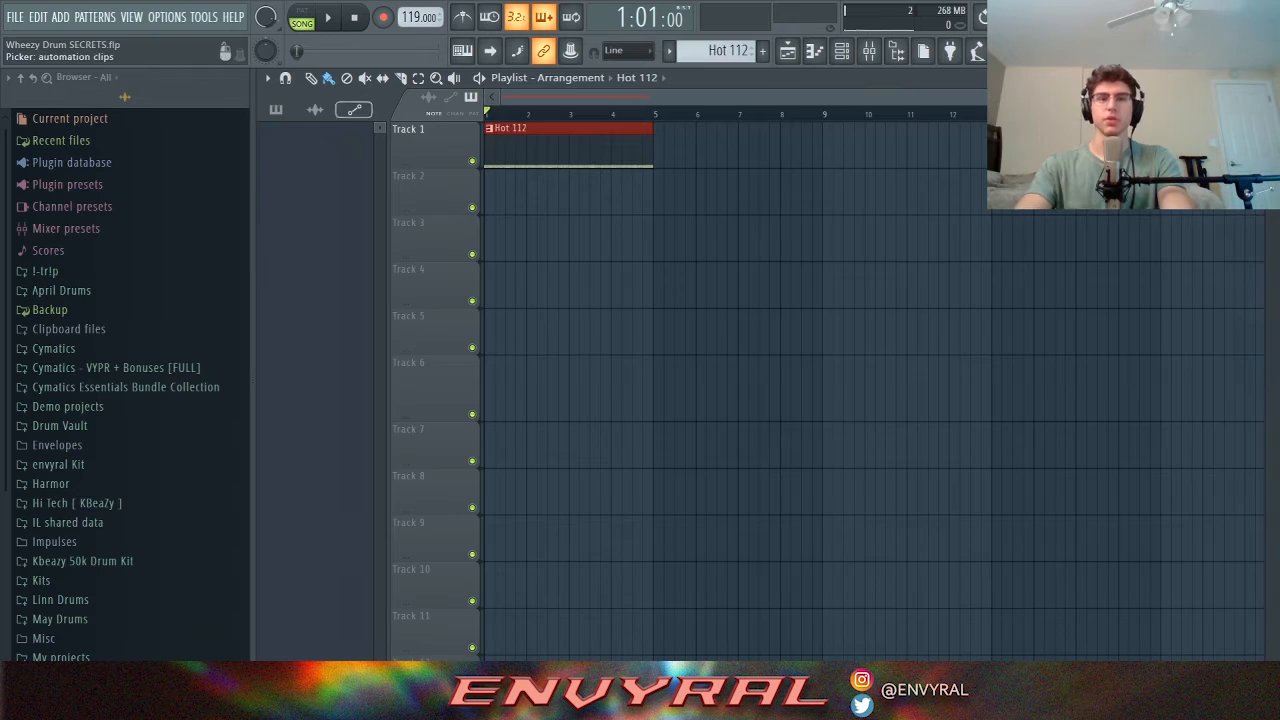
pyautogui.moveTo(411, 17); pyautogui.dragTo(411, 26)
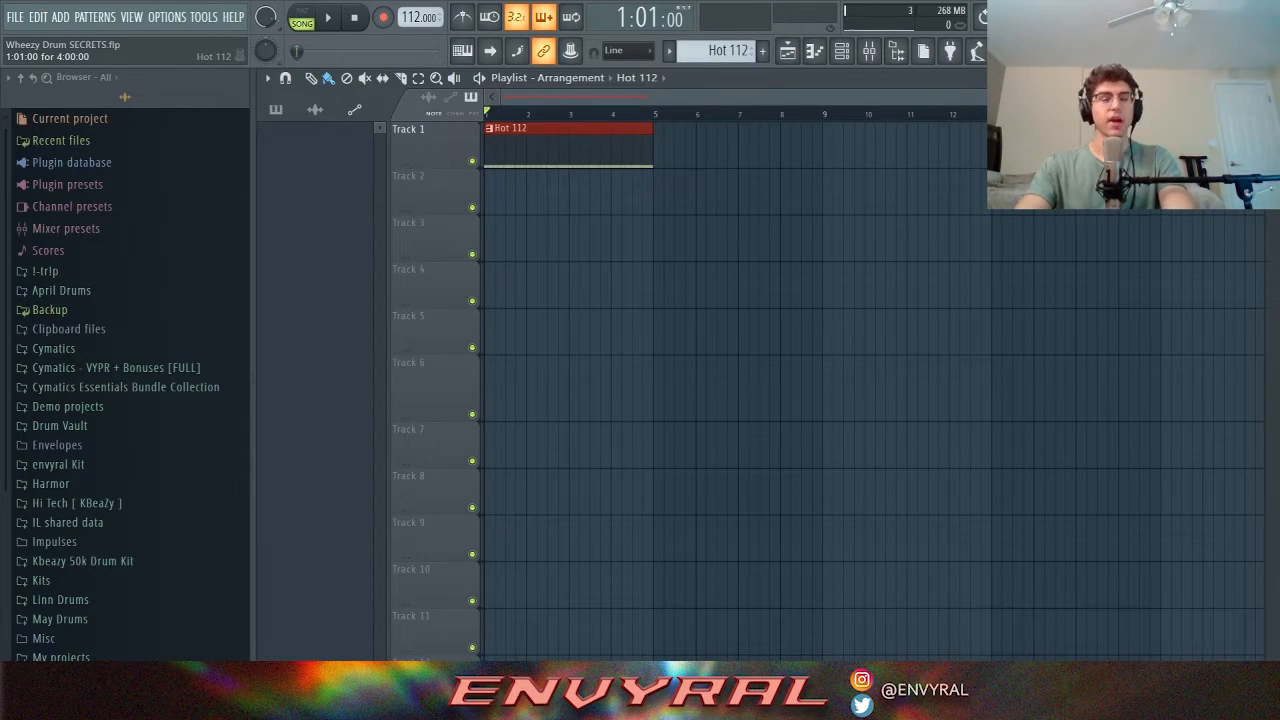
# Open the hh 3 hi-hat notes of the Hot 112 pattern and play them back.
pyautogui.moveTo(1192, 97); pyautogui.dragTo(923, 97)
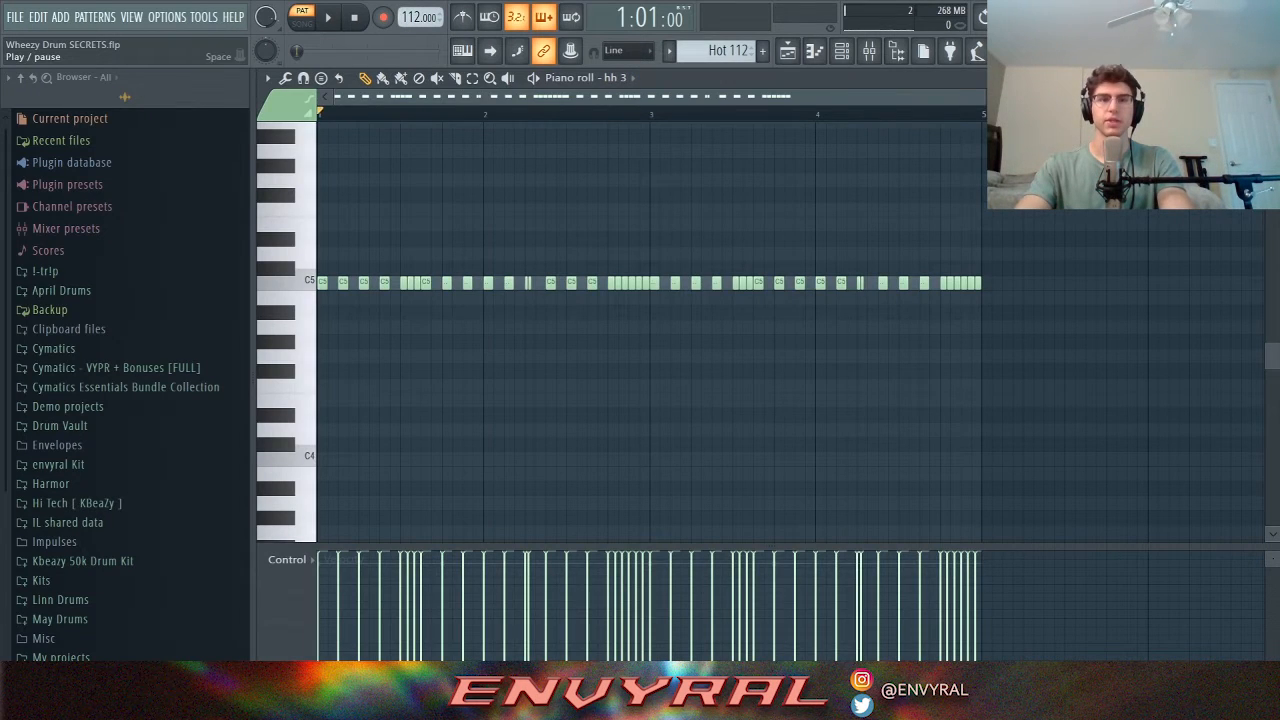
pyautogui.press('space')
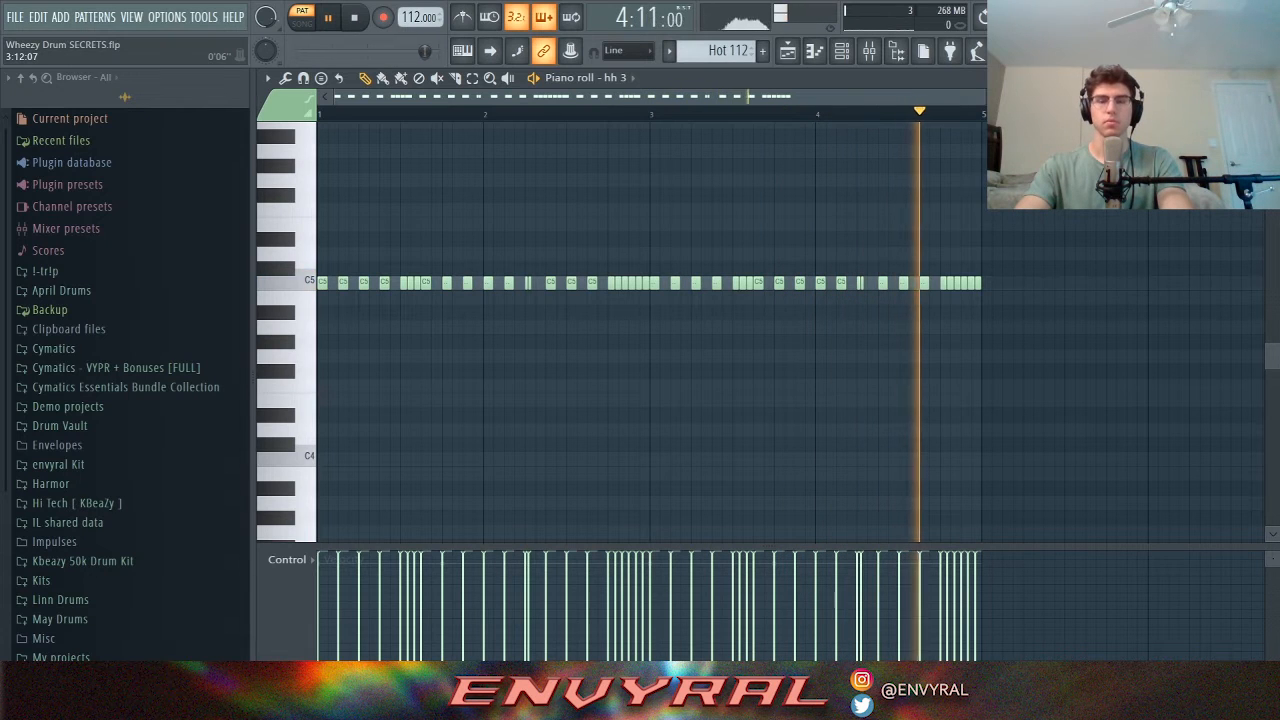
pyautogui.press('space')
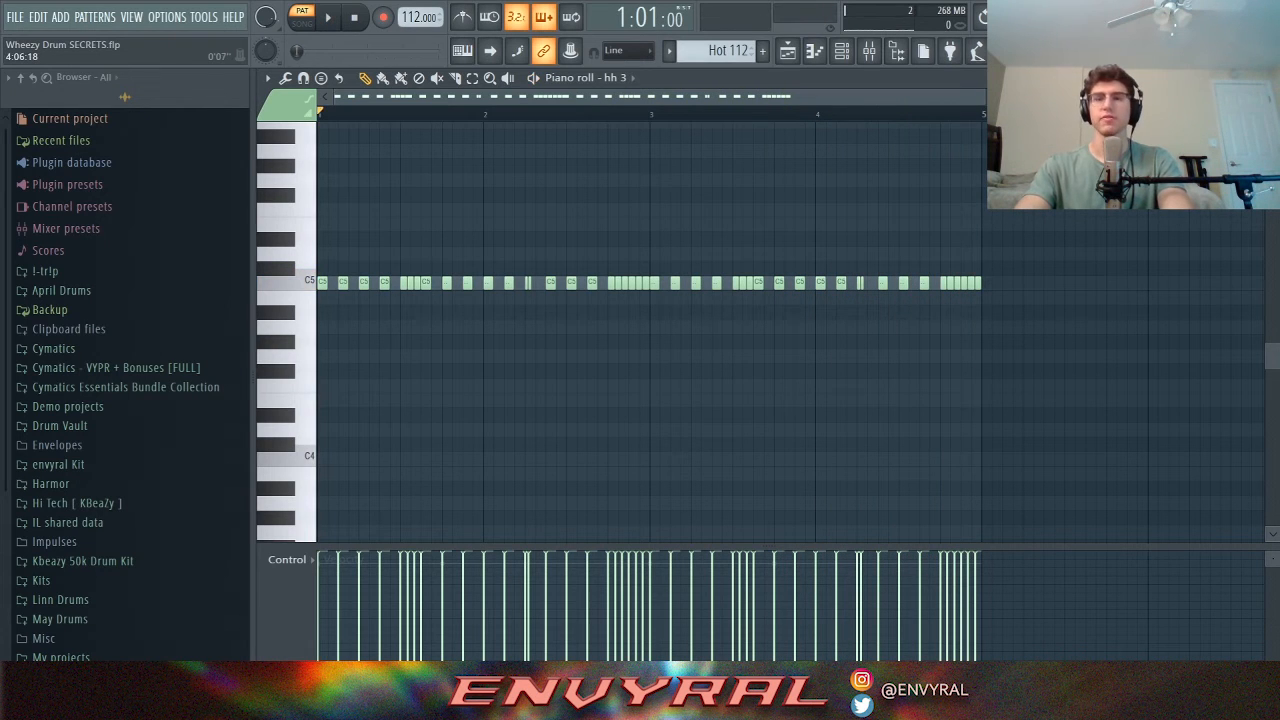
# Set the snap to 1/6 beat while viewing the hh 3 notes.
pyautogui.moveTo(983, 97); pyautogui.dragTo(876, 97)
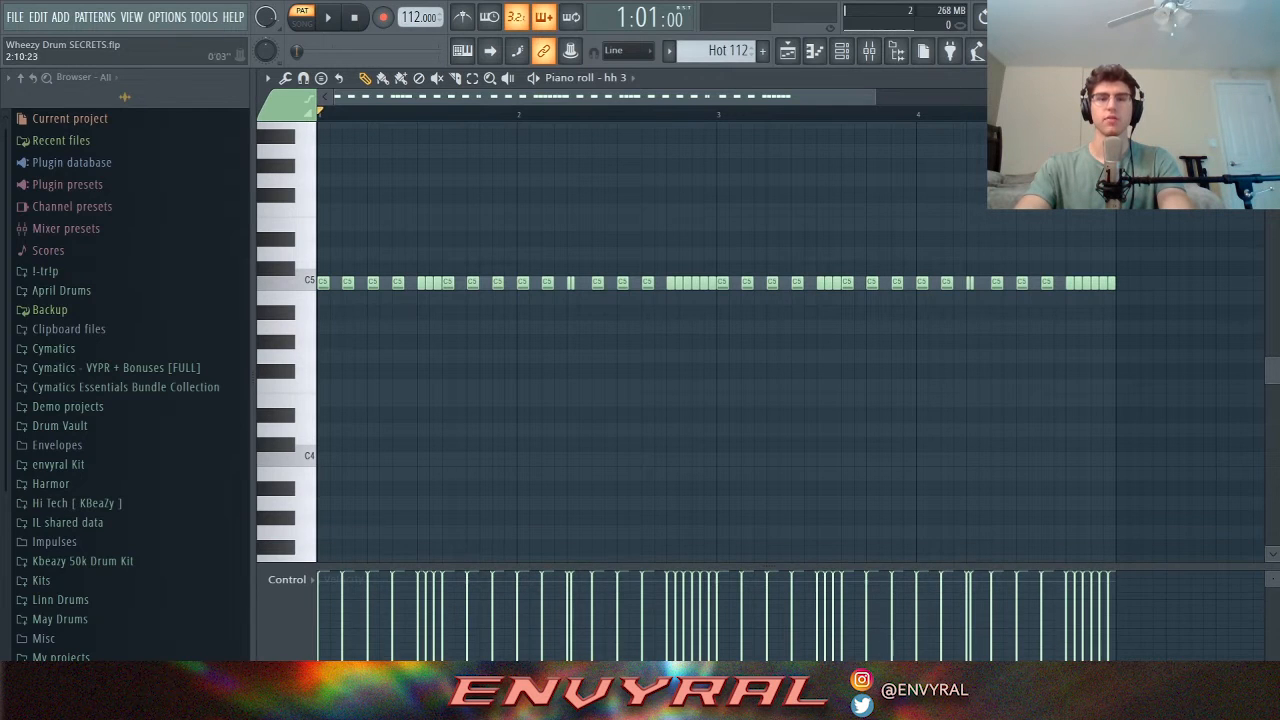
pyautogui.click(628, 50)
pyautogui.click(628, 192)
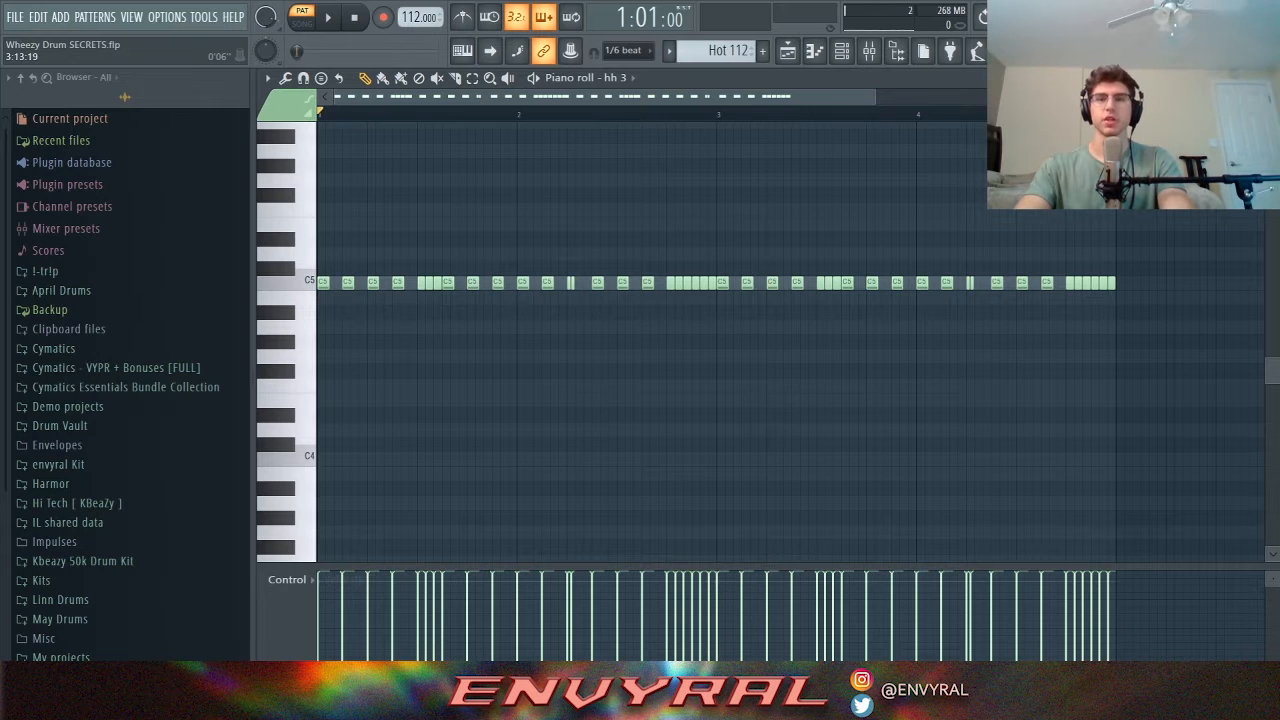
# Examine the hi-hat rolls in hh 3 with the playback start at step 9 of bar 1, and play the pattern.
pyautogui.moveTo(876, 97); pyautogui.dragTo(639, 97)
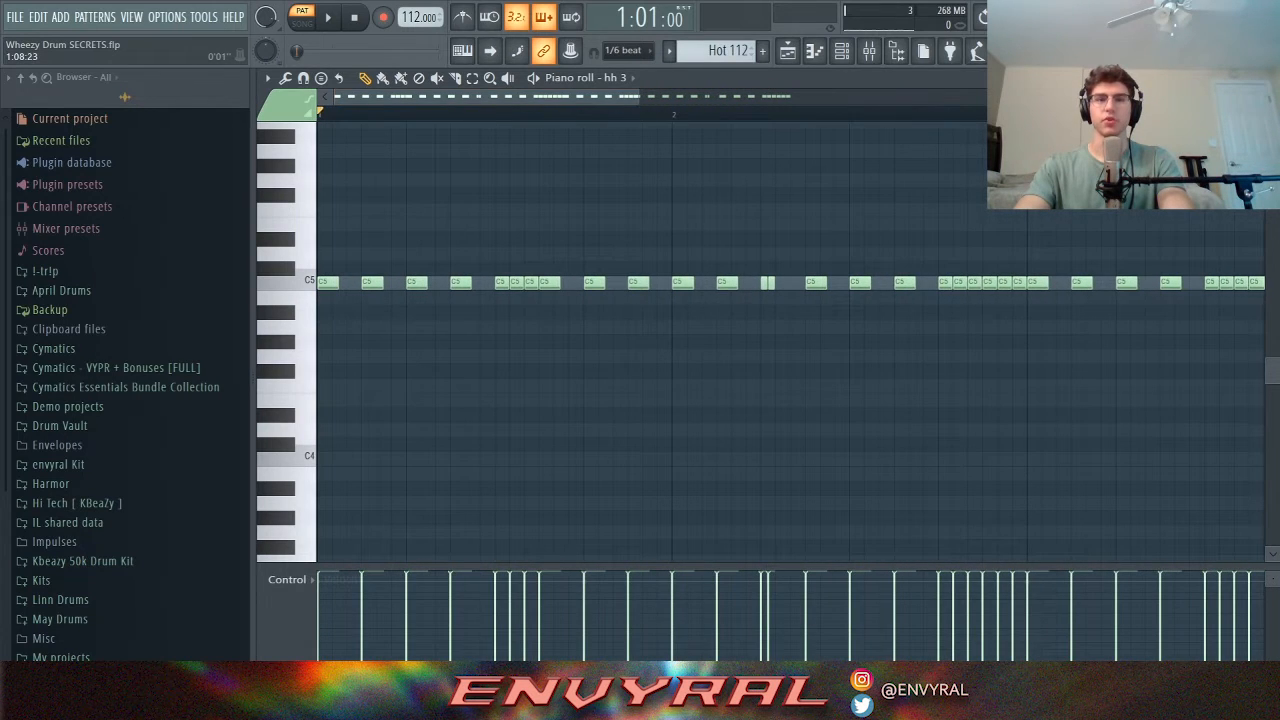
pyautogui.click(494, 114)
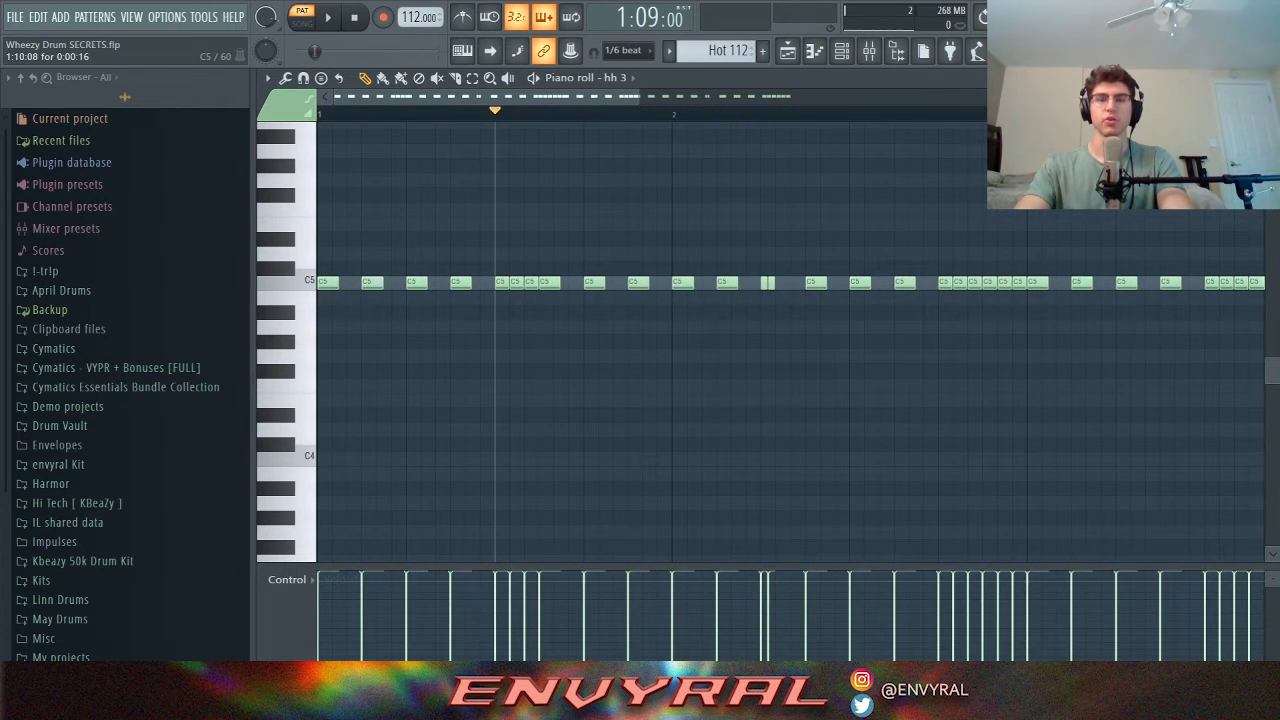
pyautogui.press('space')
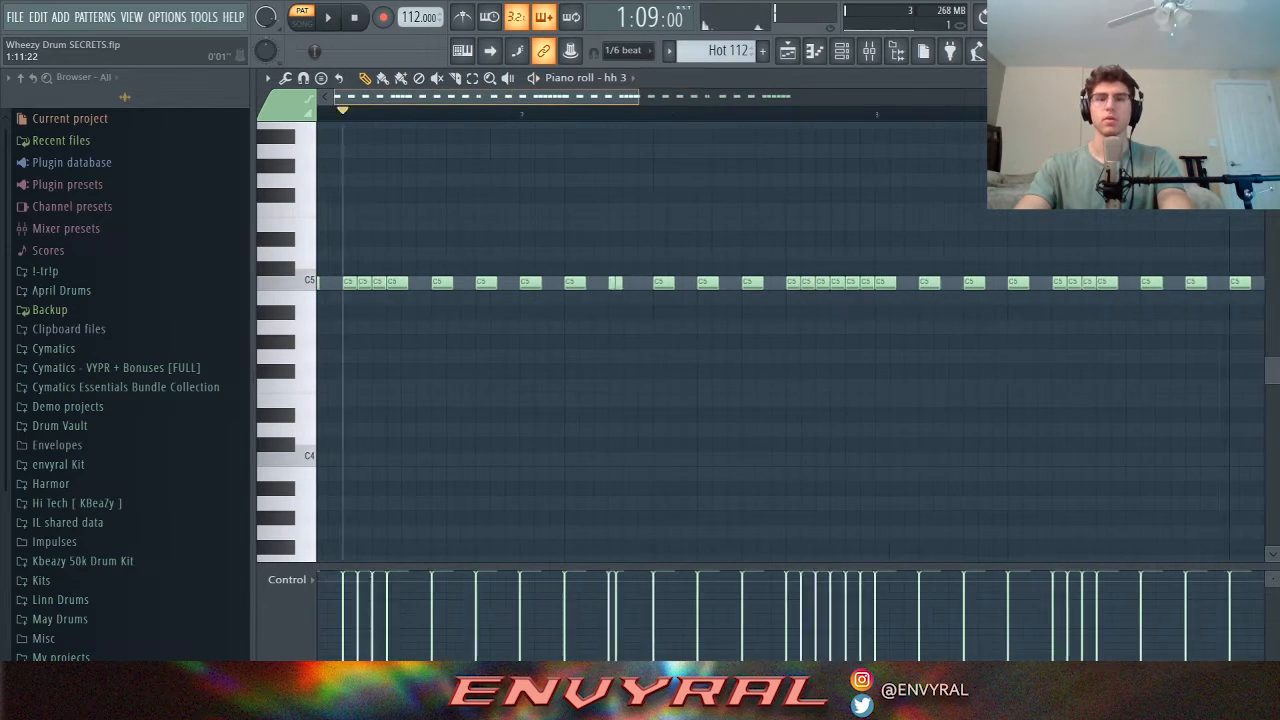
pyautogui.scroll(-2, 751, 114)
pyautogui.scroll(-1, 751, 114)
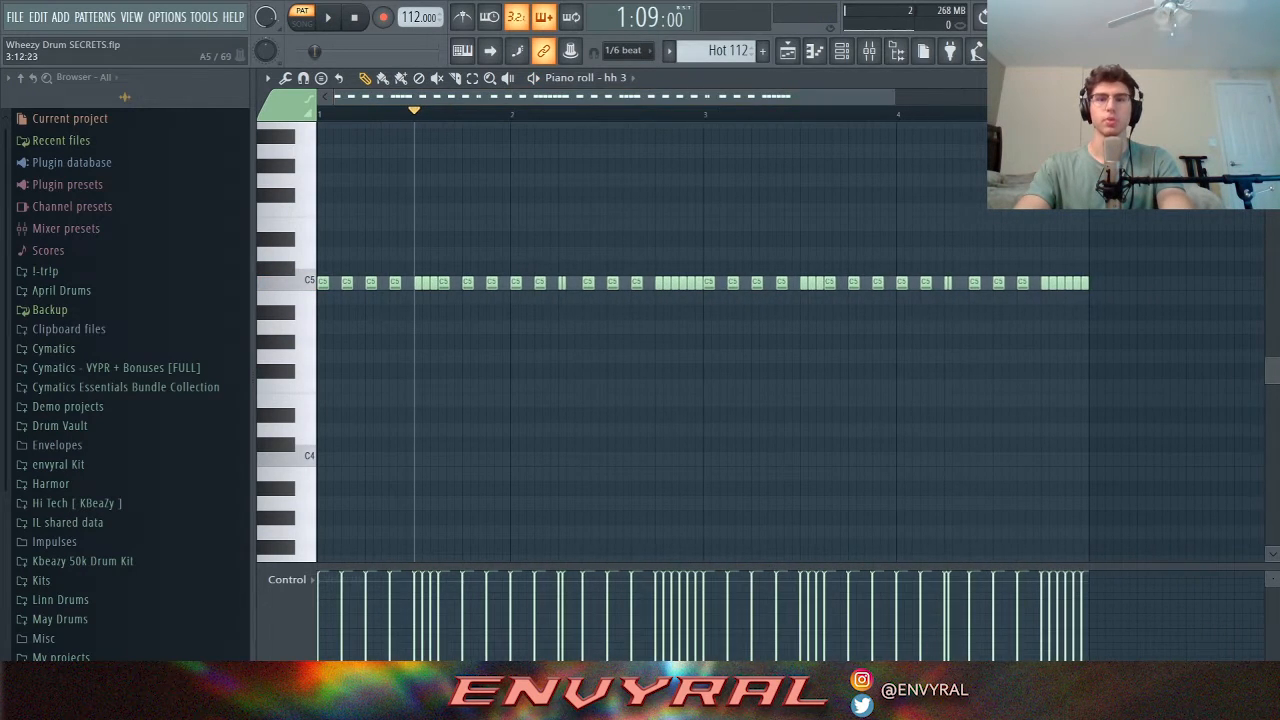
pyautogui.press('space')
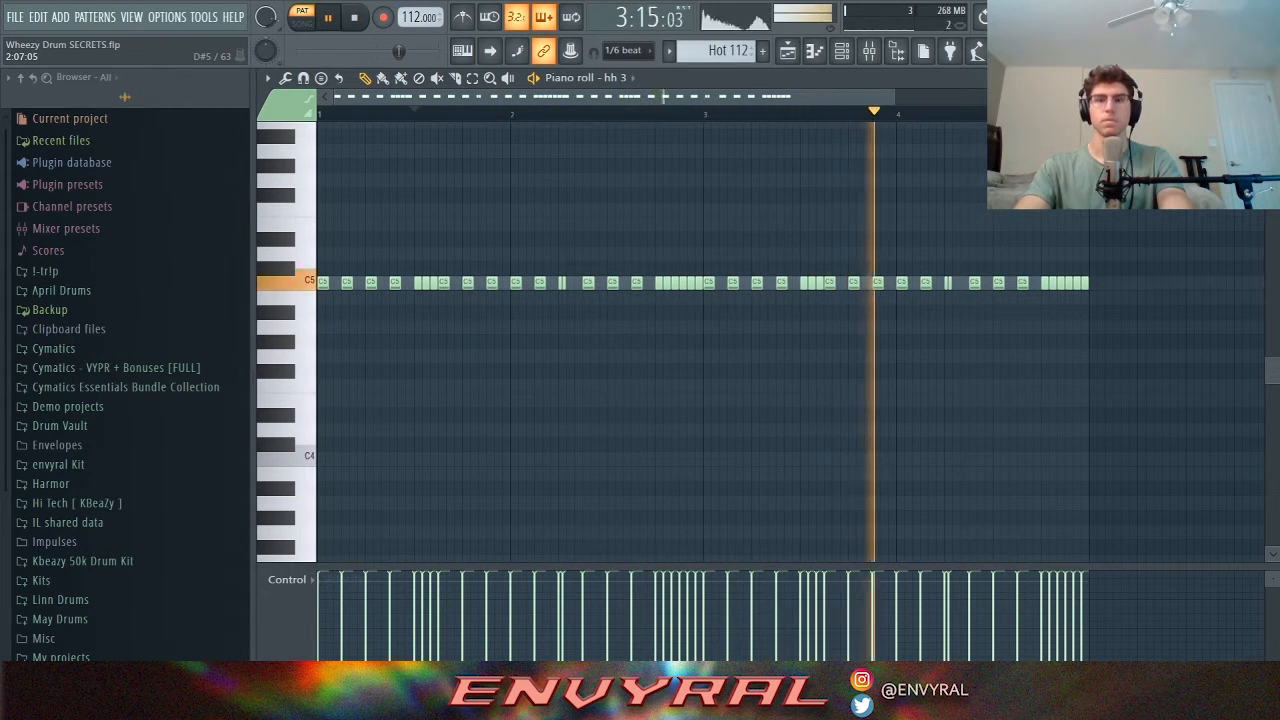
pyautogui.press('space')
# Show the 808 notes of the Hot 112 pattern and play them from the beginning of bar 1.
pyautogui.click(612, 77)
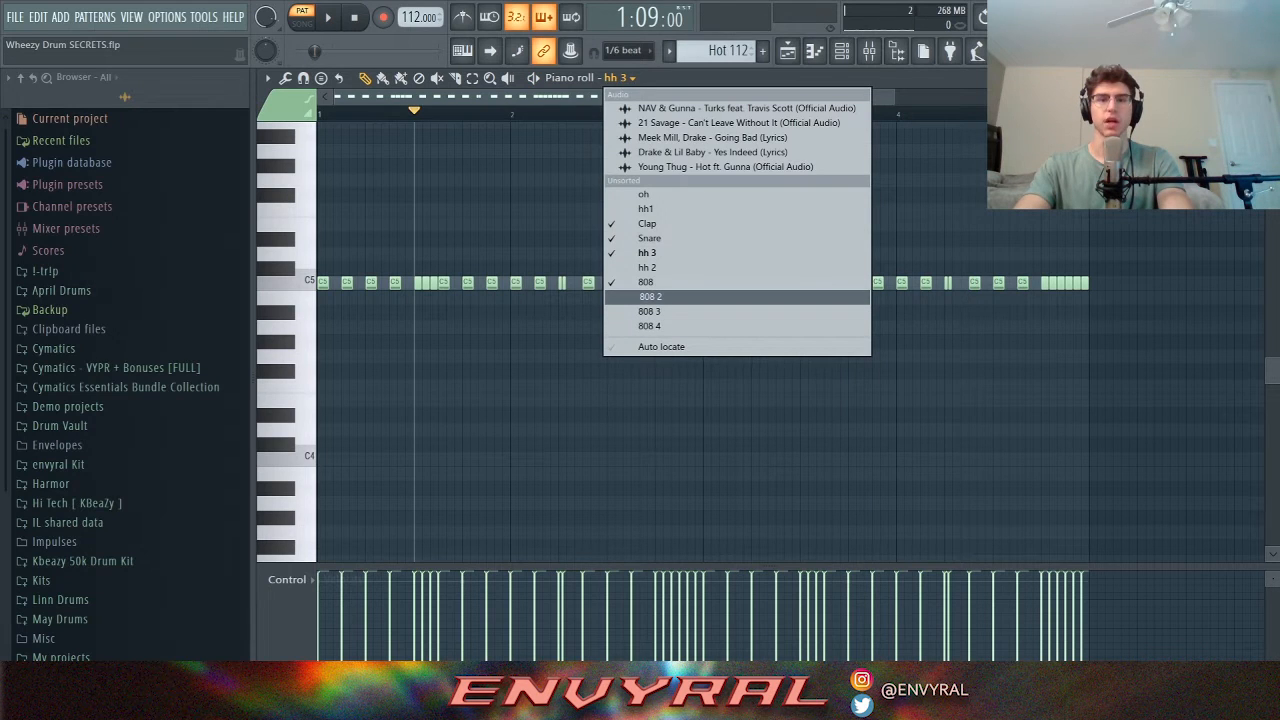
pyautogui.click(646, 282)
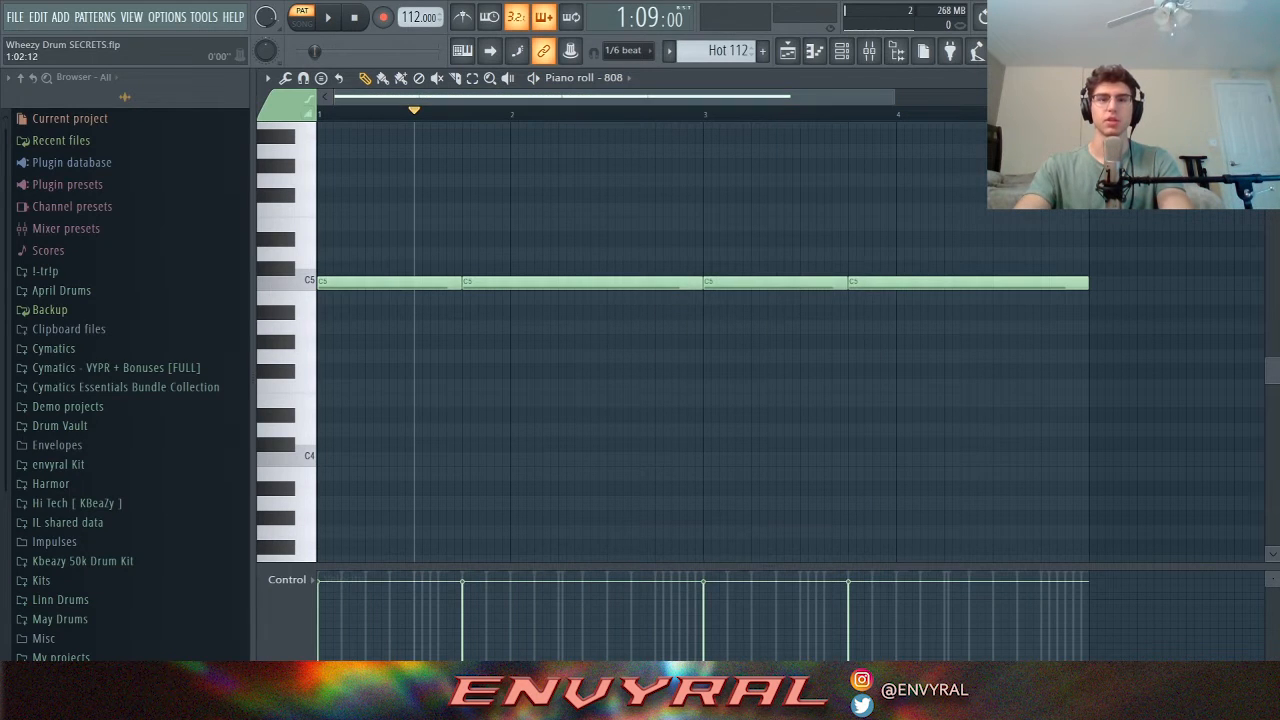
pyautogui.click(319, 113)
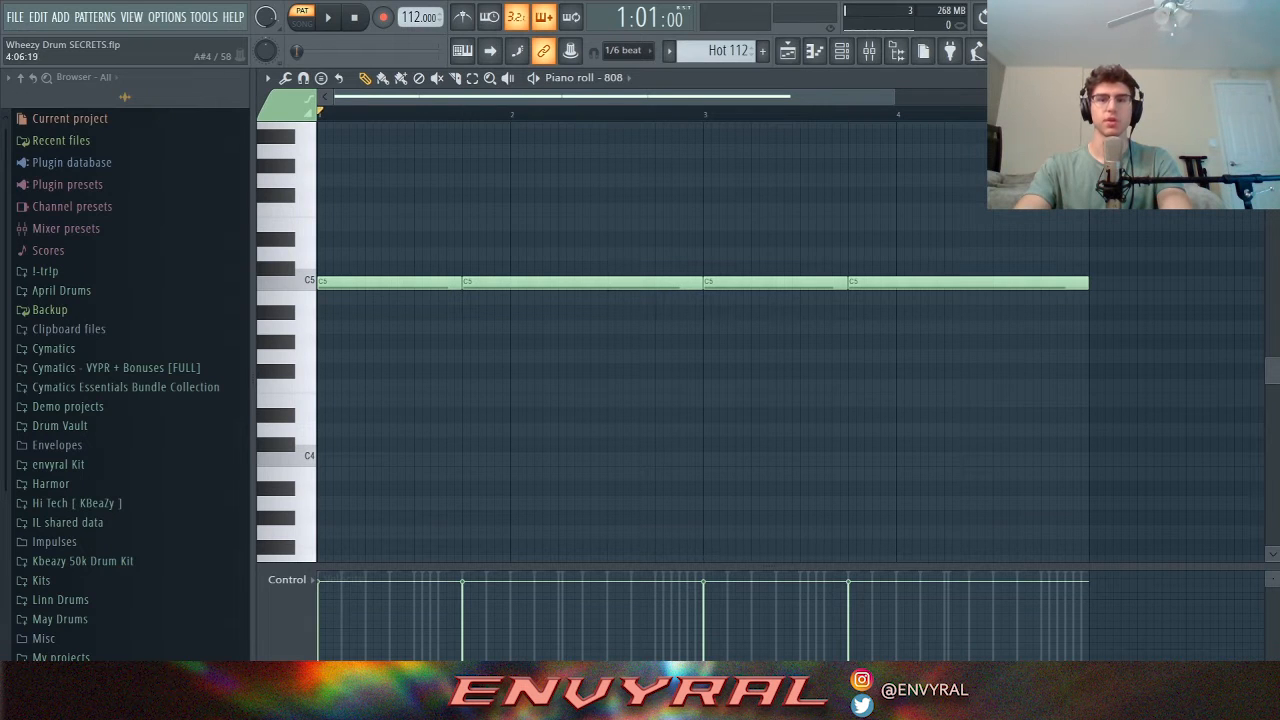
pyautogui.press('space')
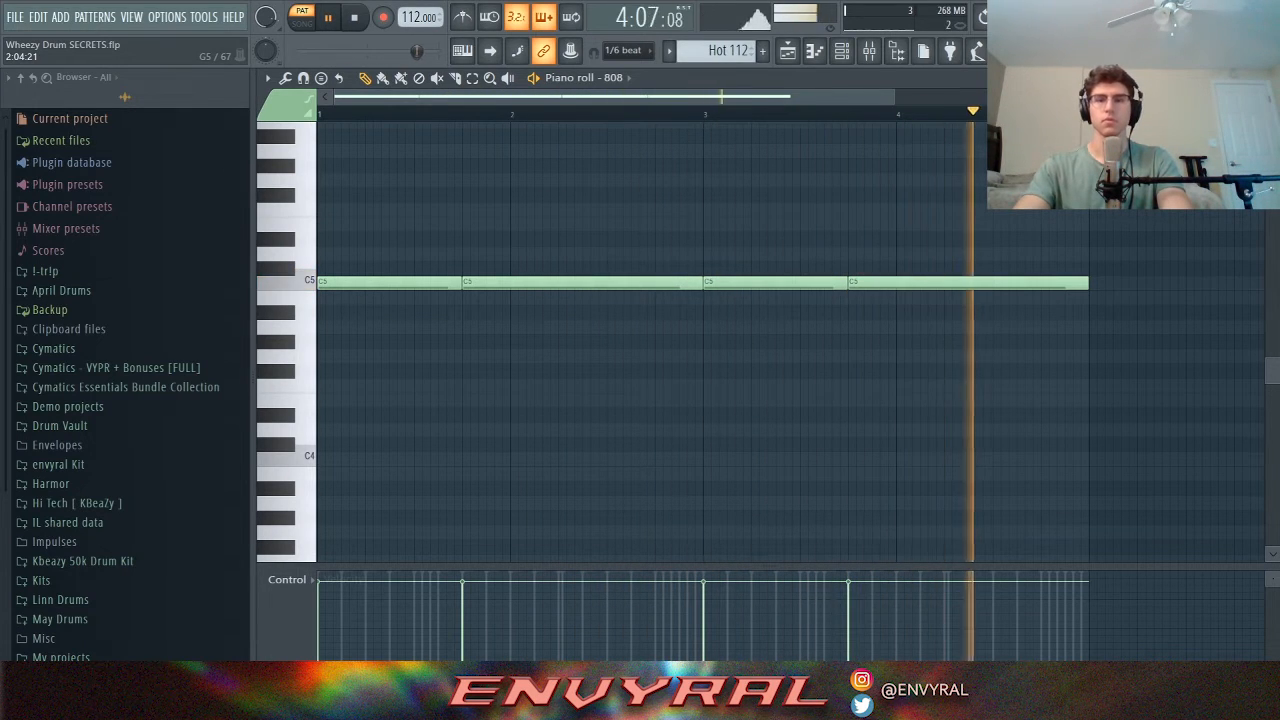
pyautogui.press('space')
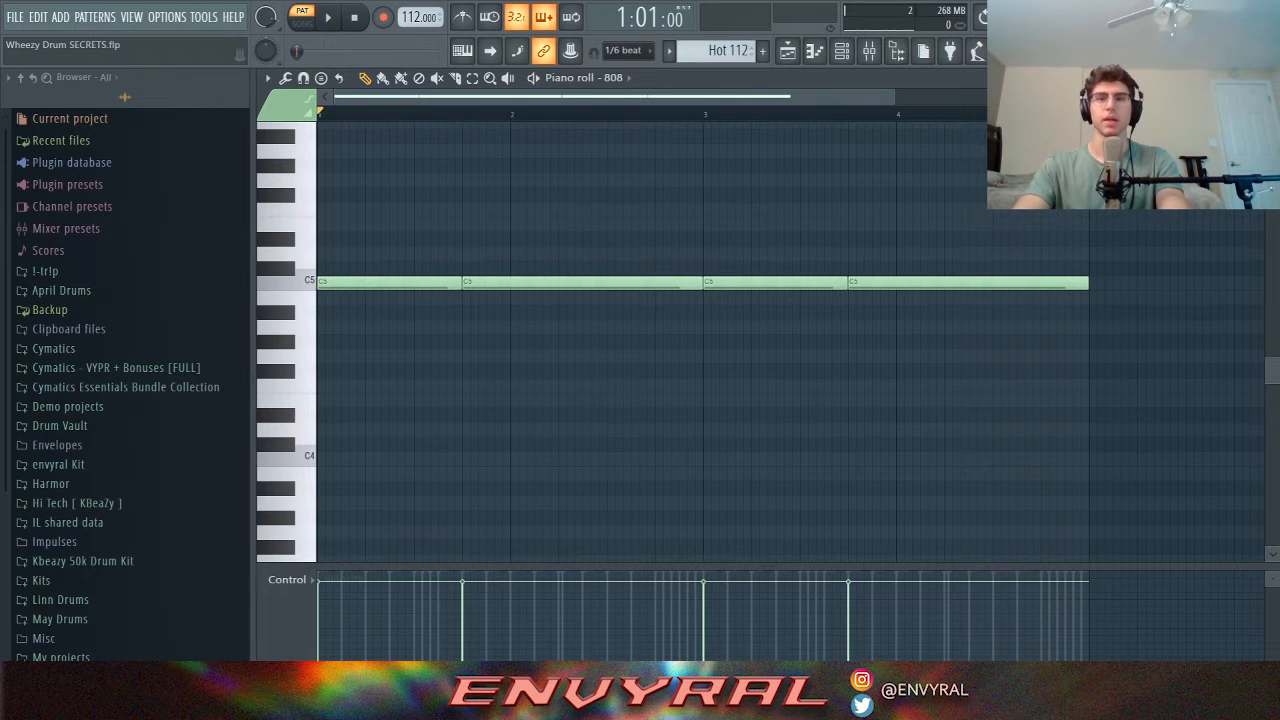
pyautogui.moveTo(895, 97); pyautogui.dragTo(902, 97)
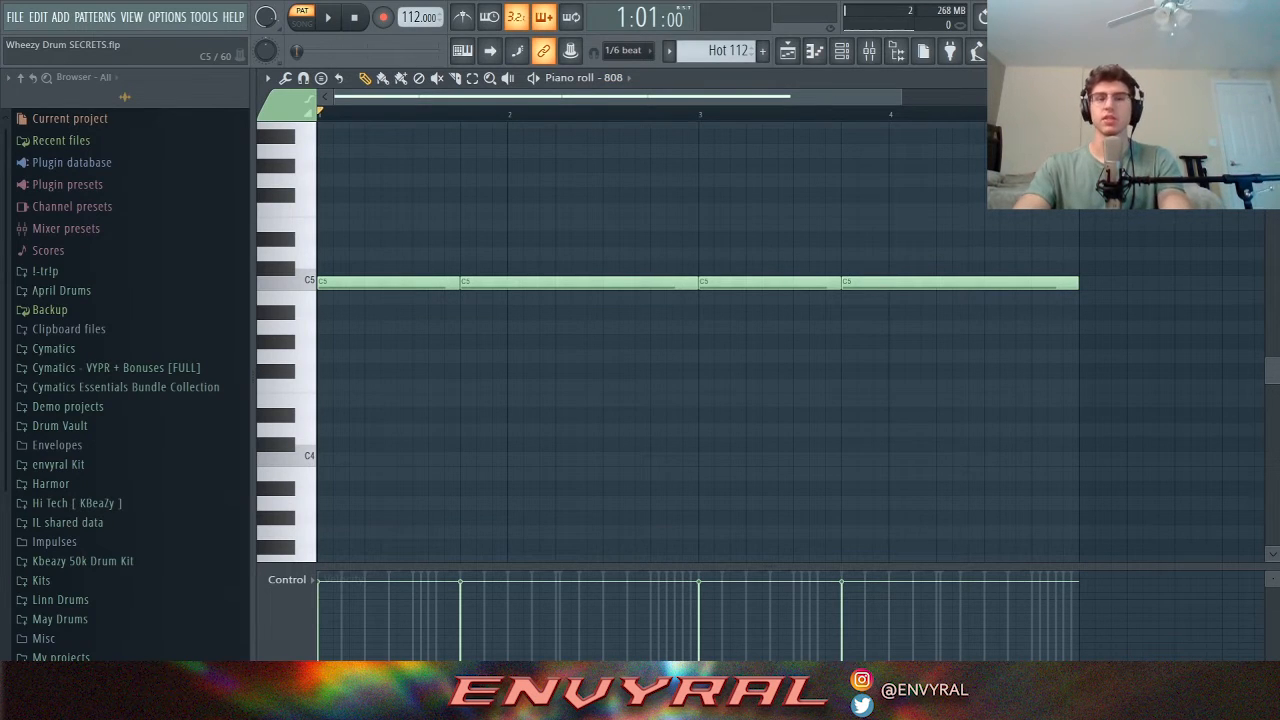
# Show the Snare notes of the Hot 112 pattern and play them back from the beginning.
pyautogui.click(898, 544)
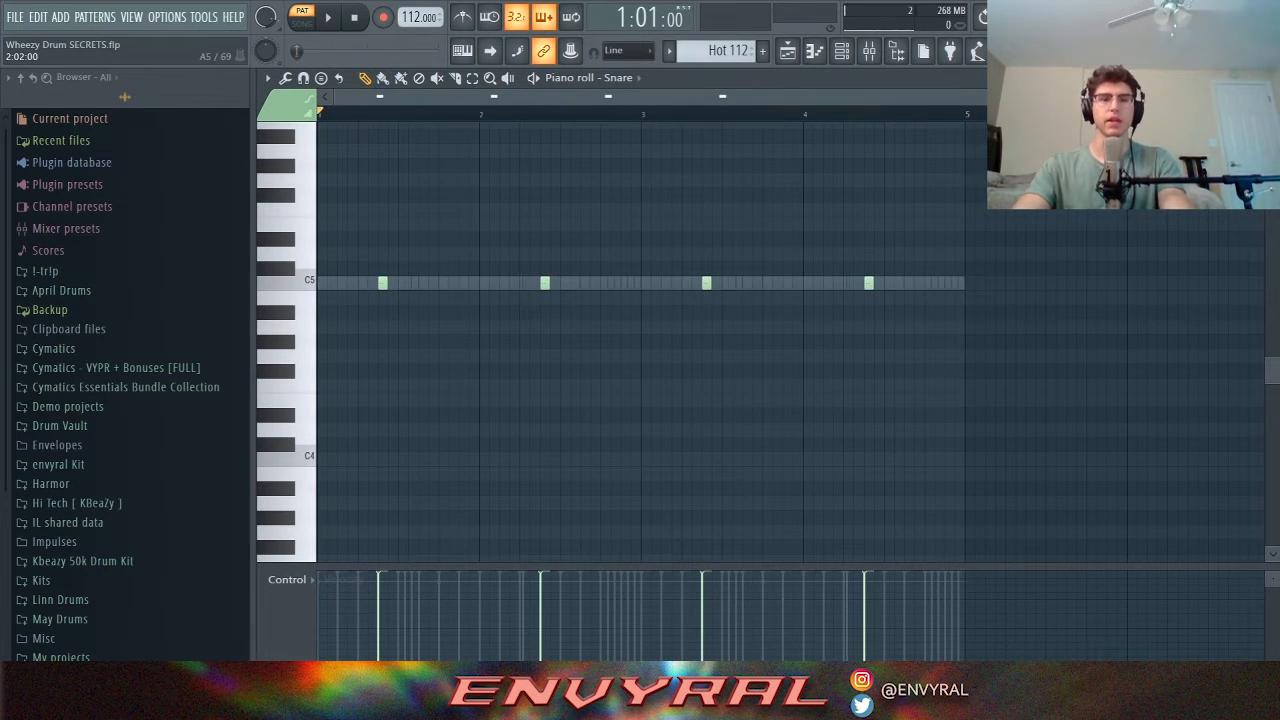
pyautogui.click(328, 17)
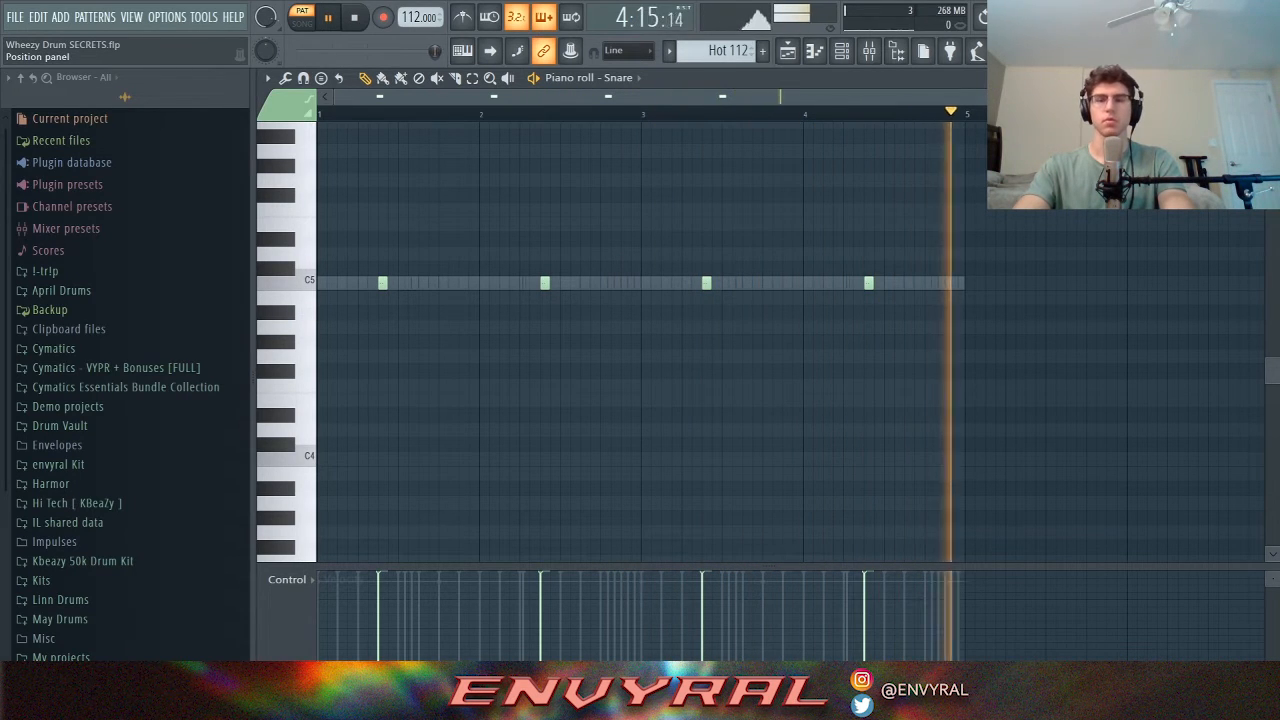
pyautogui.press('space')
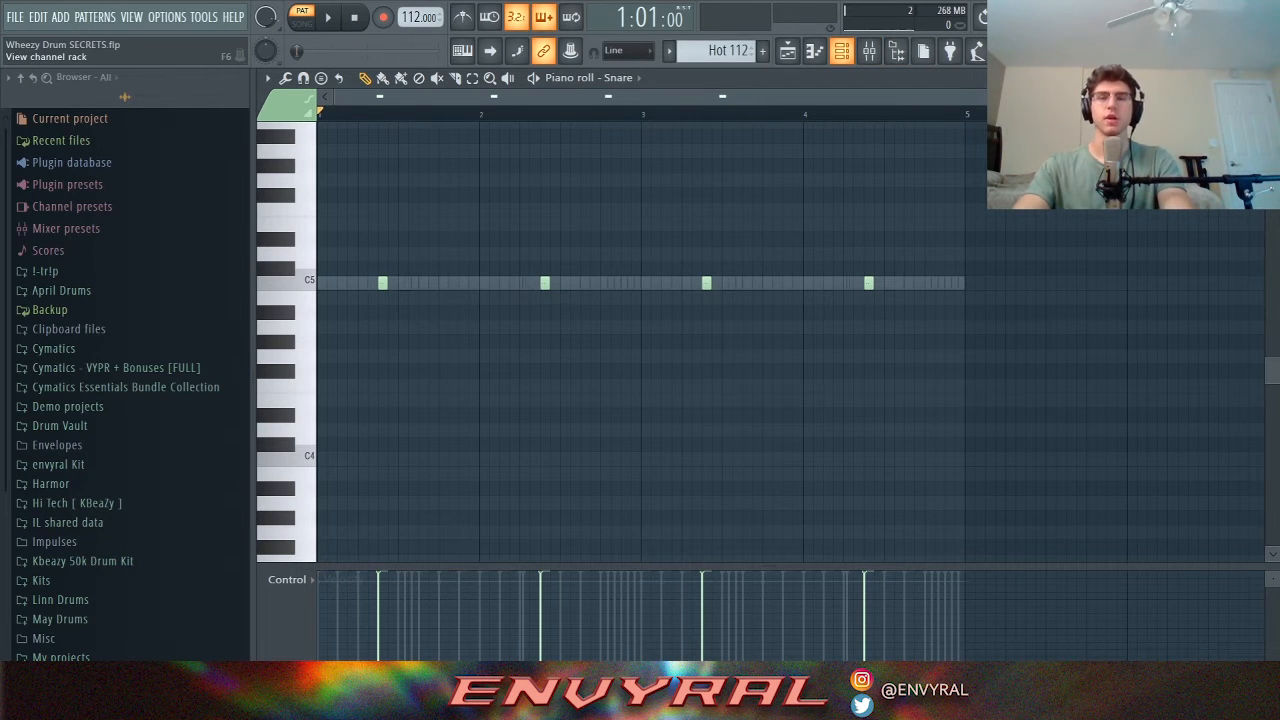
# Set the tempo to 120 BPM, and open the hh 2 notes of the Yes Indeed 120 pattern for playback.
pyautogui.press('F5')
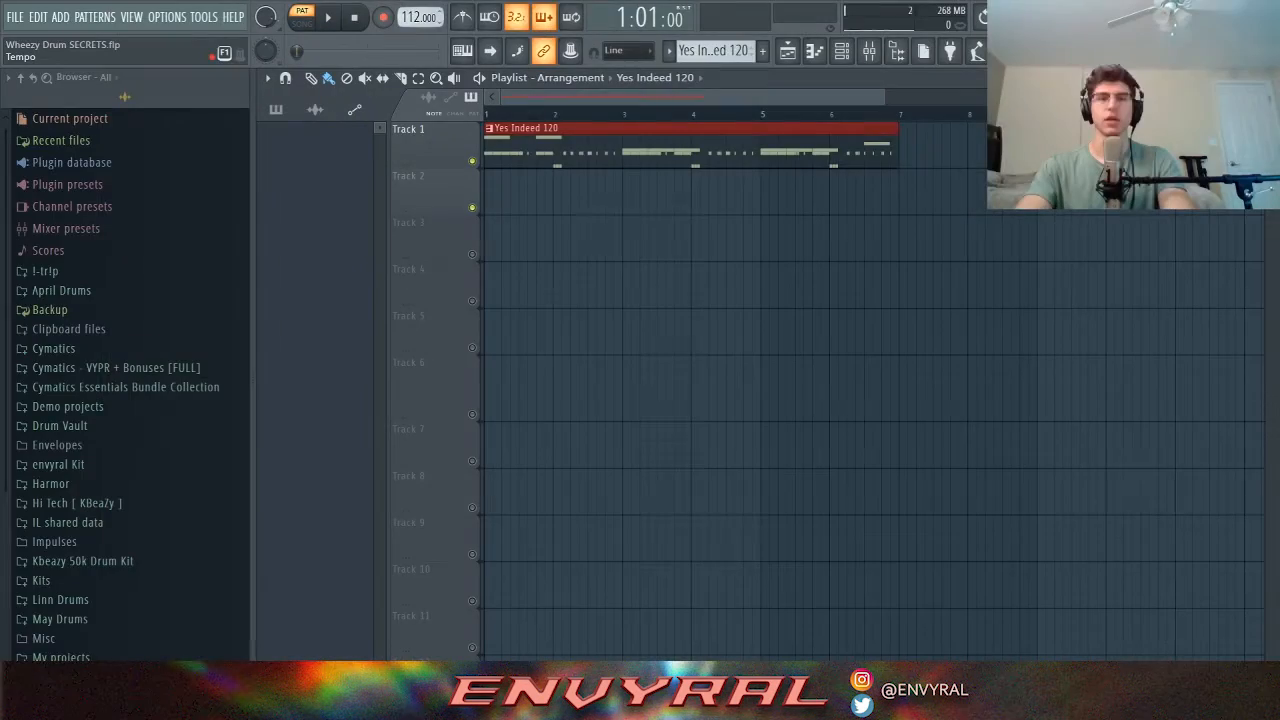
pyautogui.moveTo(411, 18); pyautogui.dragTo(411, 10)
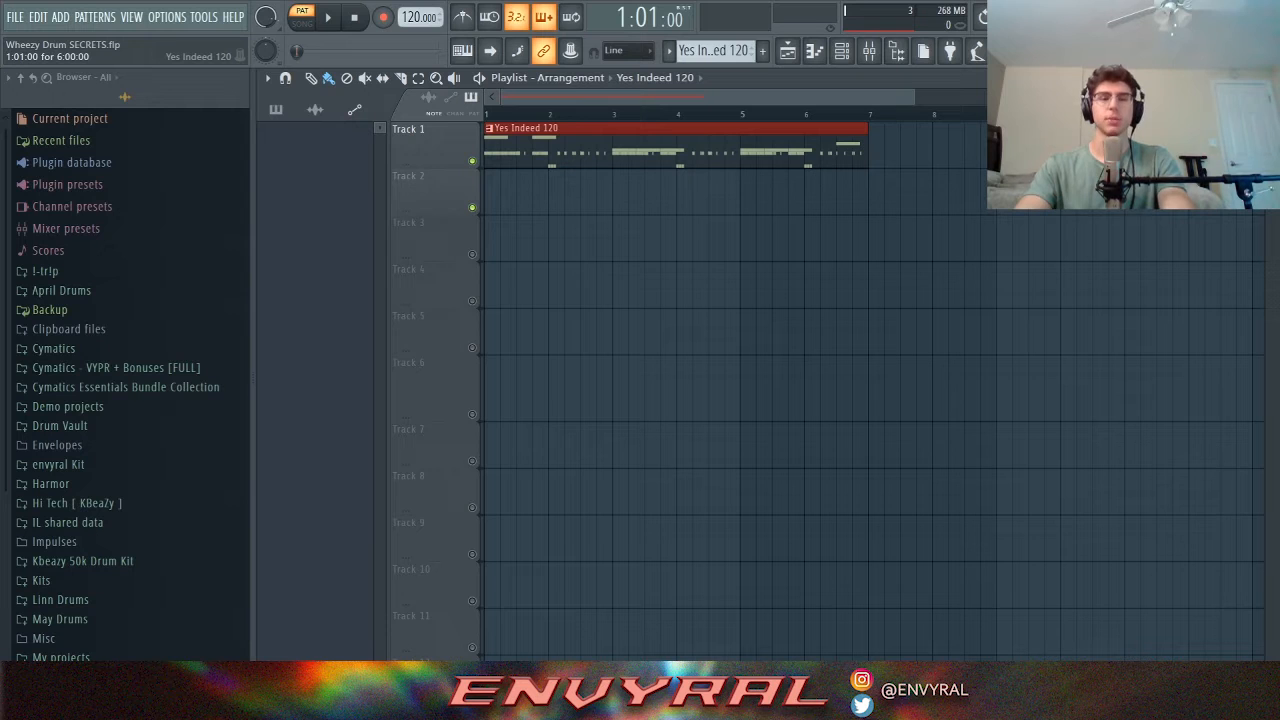
pyautogui.doubleClick(809, 148)
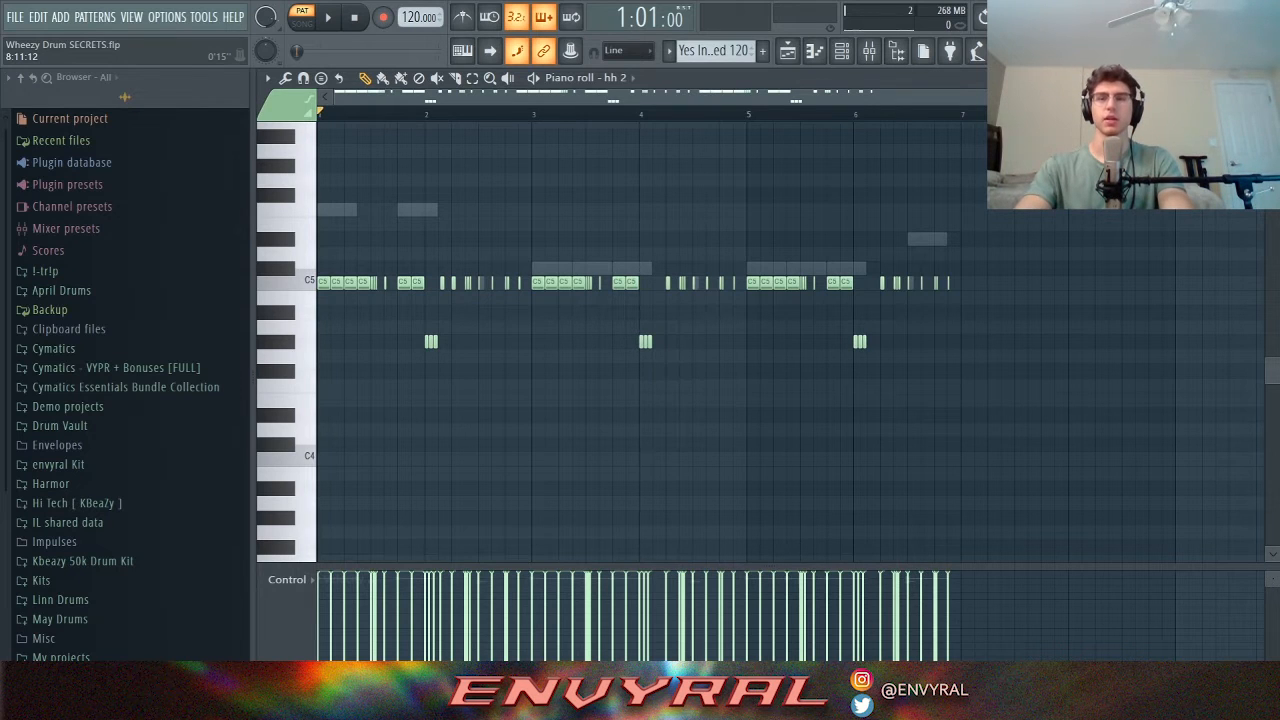
pyautogui.moveTo(1139, 96); pyautogui.dragTo(1063, 96)
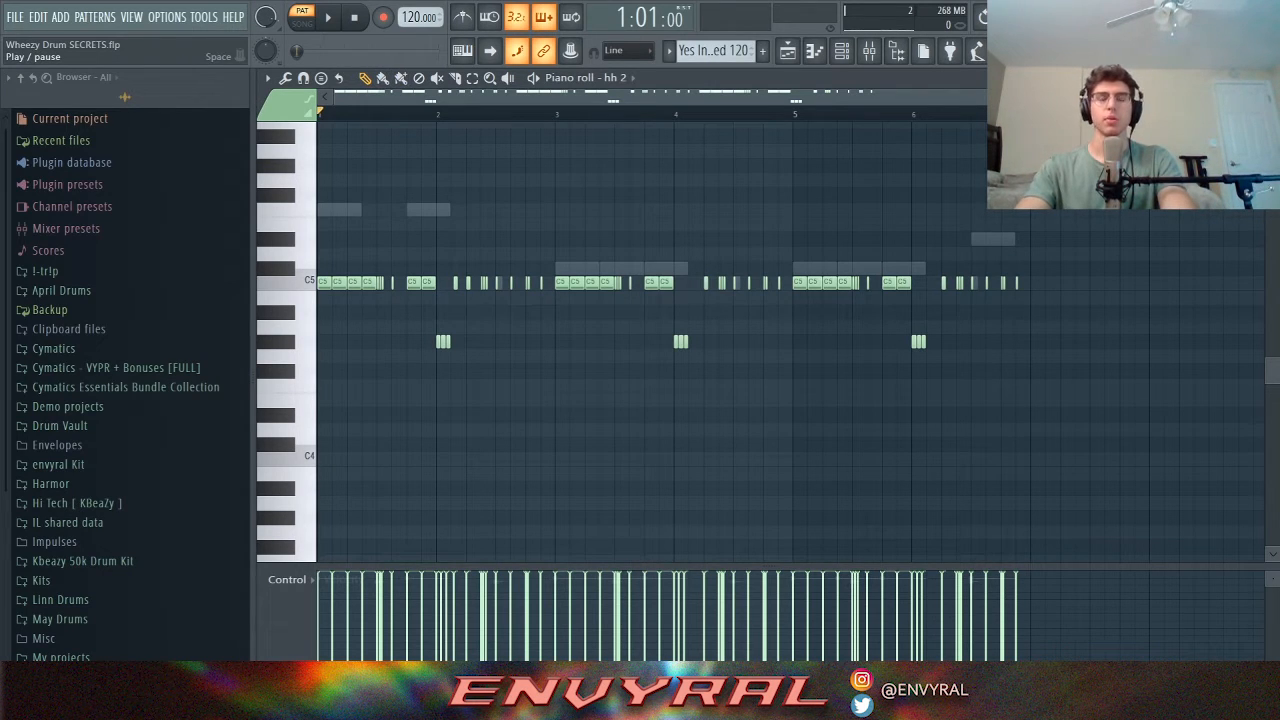
pyautogui.click(328, 17)
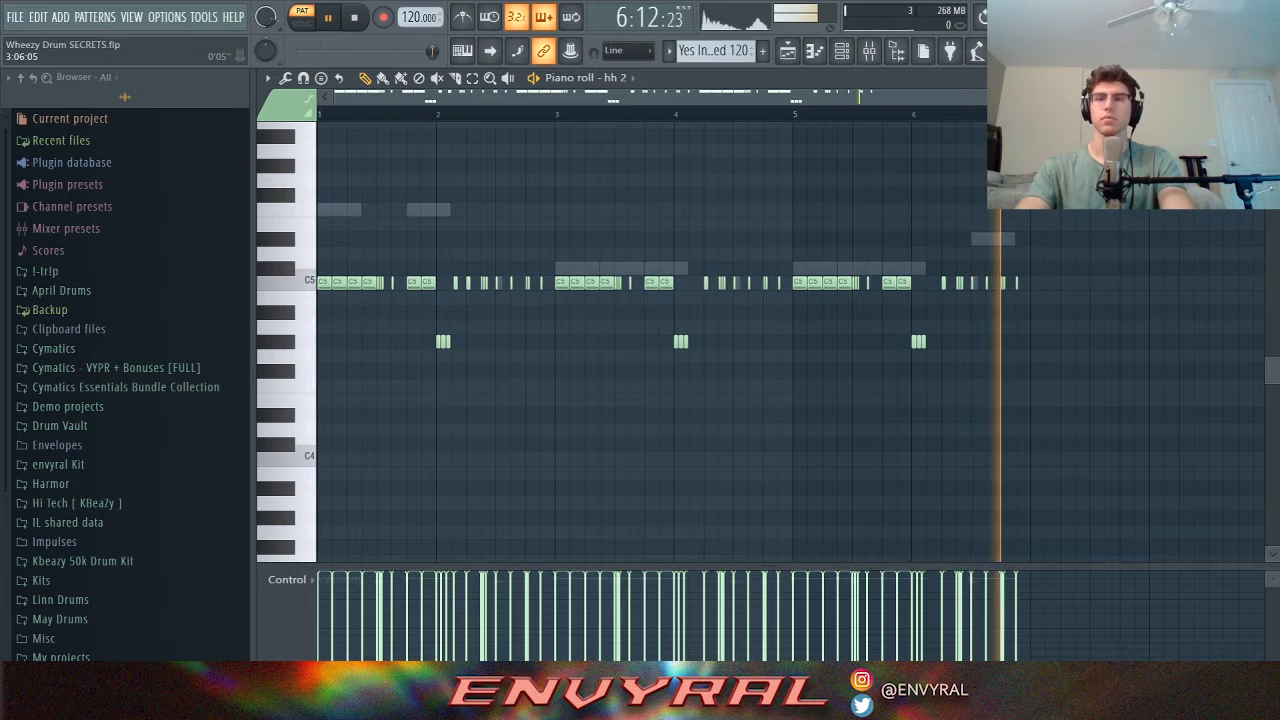
pyautogui.press('space')
# Set the snap to 1/6 step for the hh 2 notes of the Yes Indeed 120 pattern.
pyautogui.scroll(4, 597, 380)
pyautogui.scroll(-2, 597, 380)
pyautogui.click(628, 51)
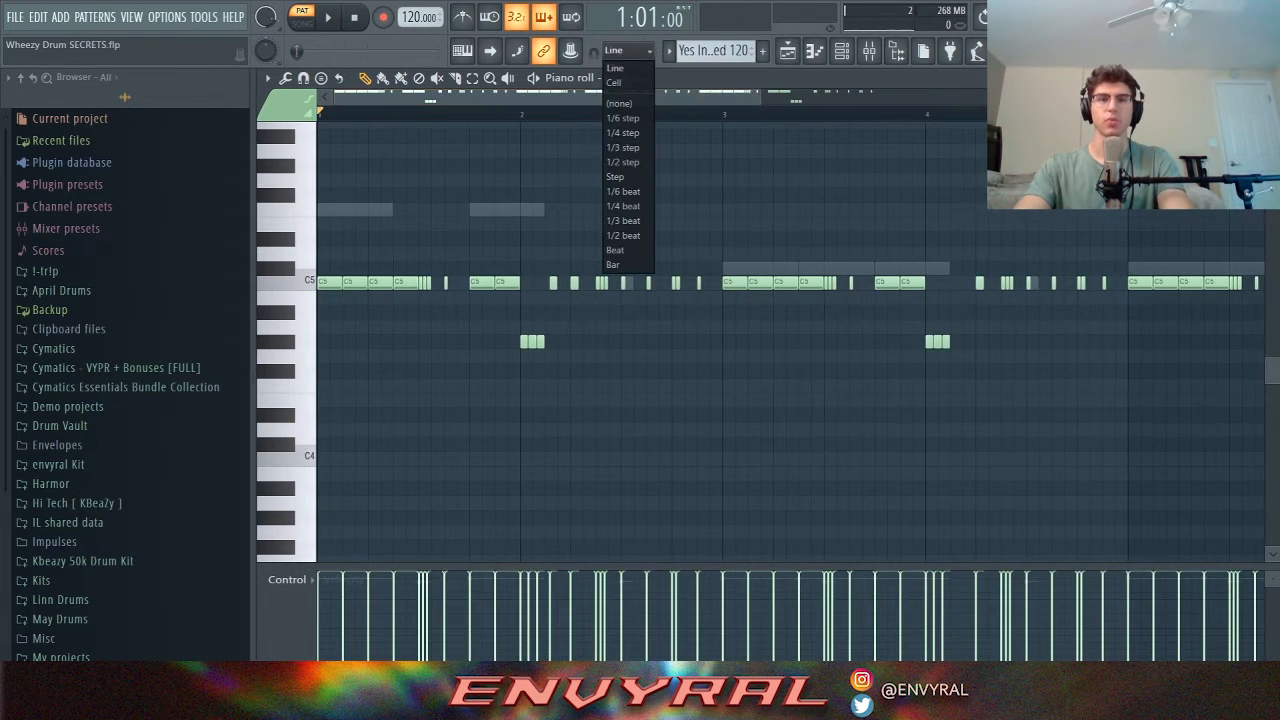
pyautogui.click(623, 118)
# Examine the first hi-hat roll in hh 2 with the playback start at step 9 of bar 1, and play the pattern.
pyautogui.moveTo(757, 97); pyautogui.dragTo(522, 97)
pyautogui.click(510, 113)
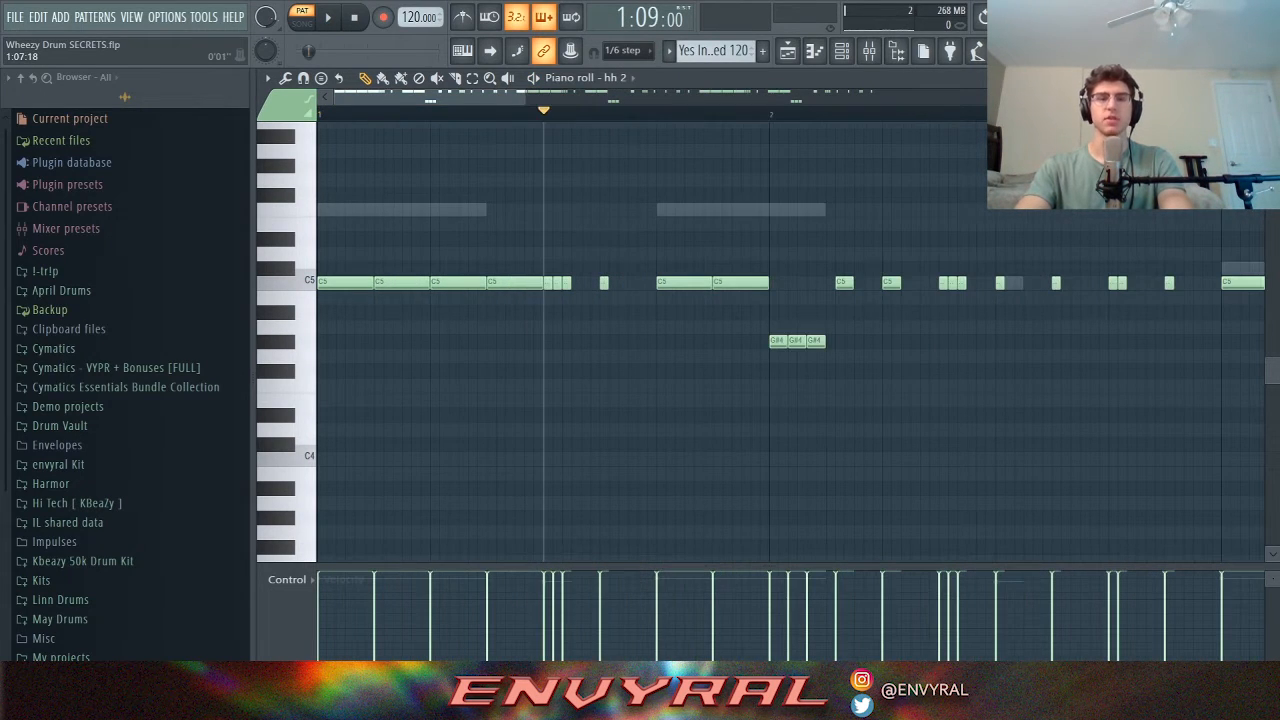
pyautogui.scroll(1, 514, 113)
pyautogui.press('space')
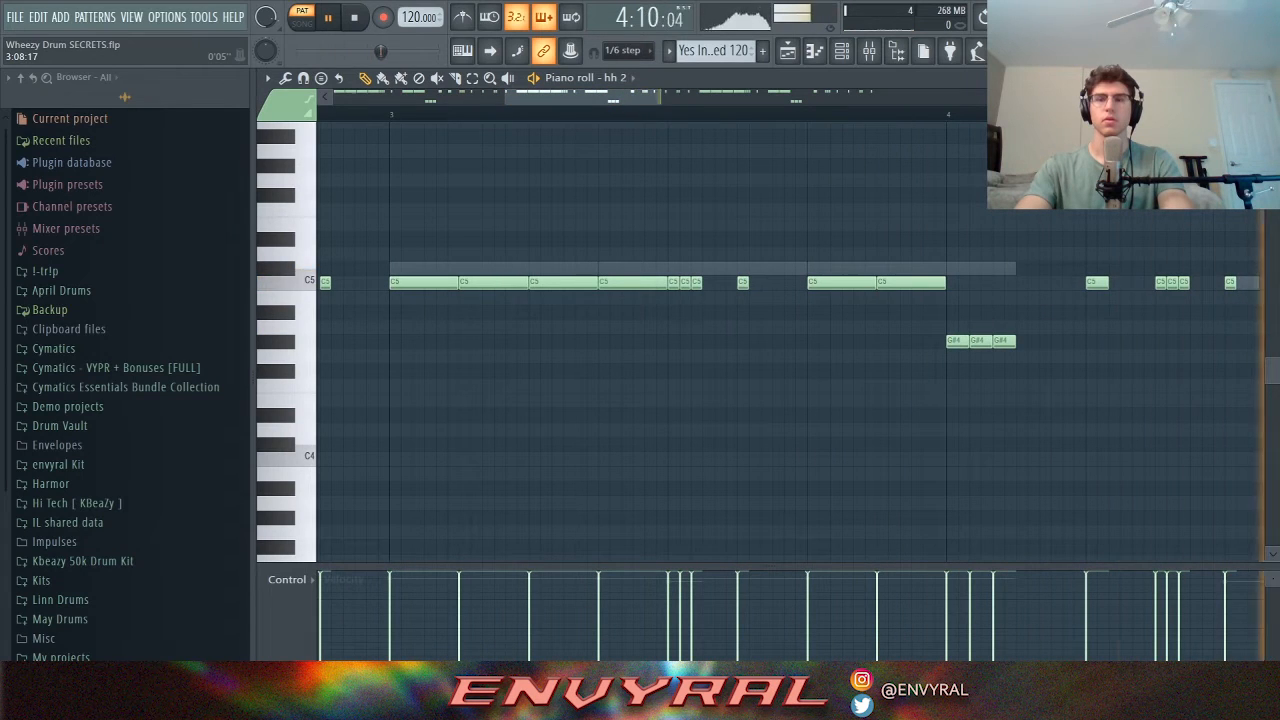
pyautogui.press('space')
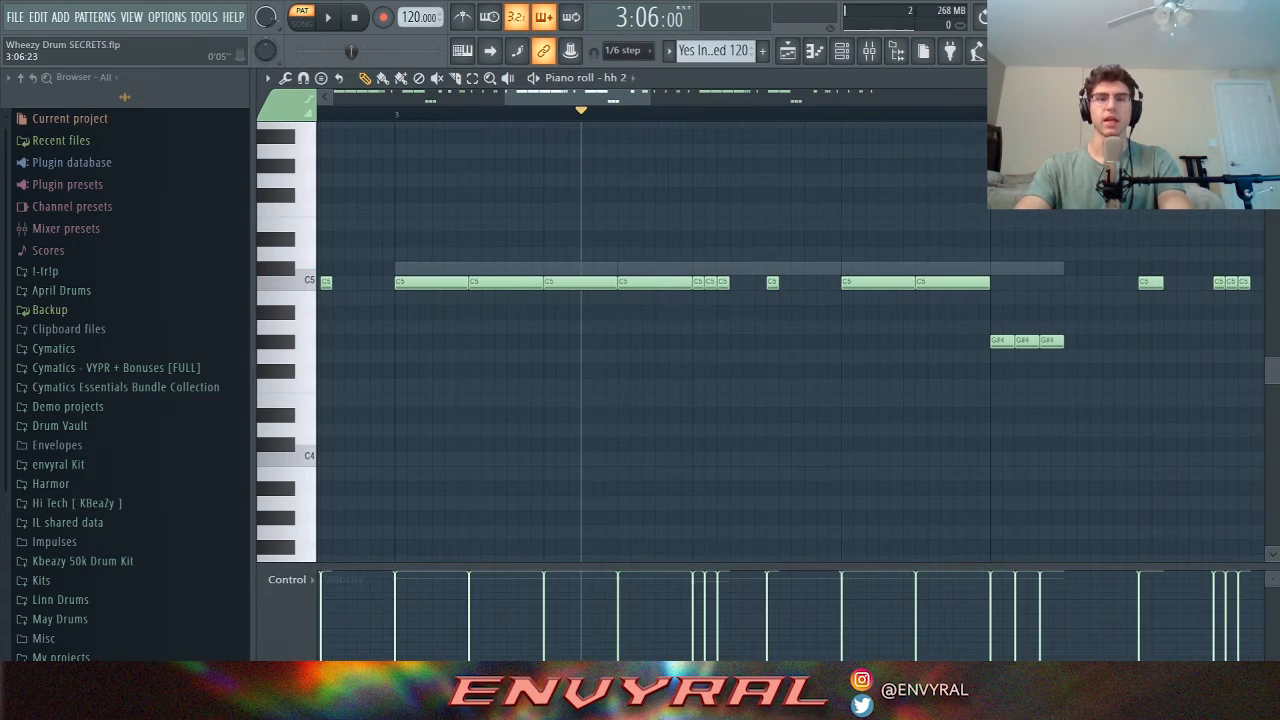
# Move the playback start to the hi-hat roll at step 9 of bar 3 and play it briefly.
pyautogui.scroll(-2, 617, 108)
pyautogui.click(590, 113)
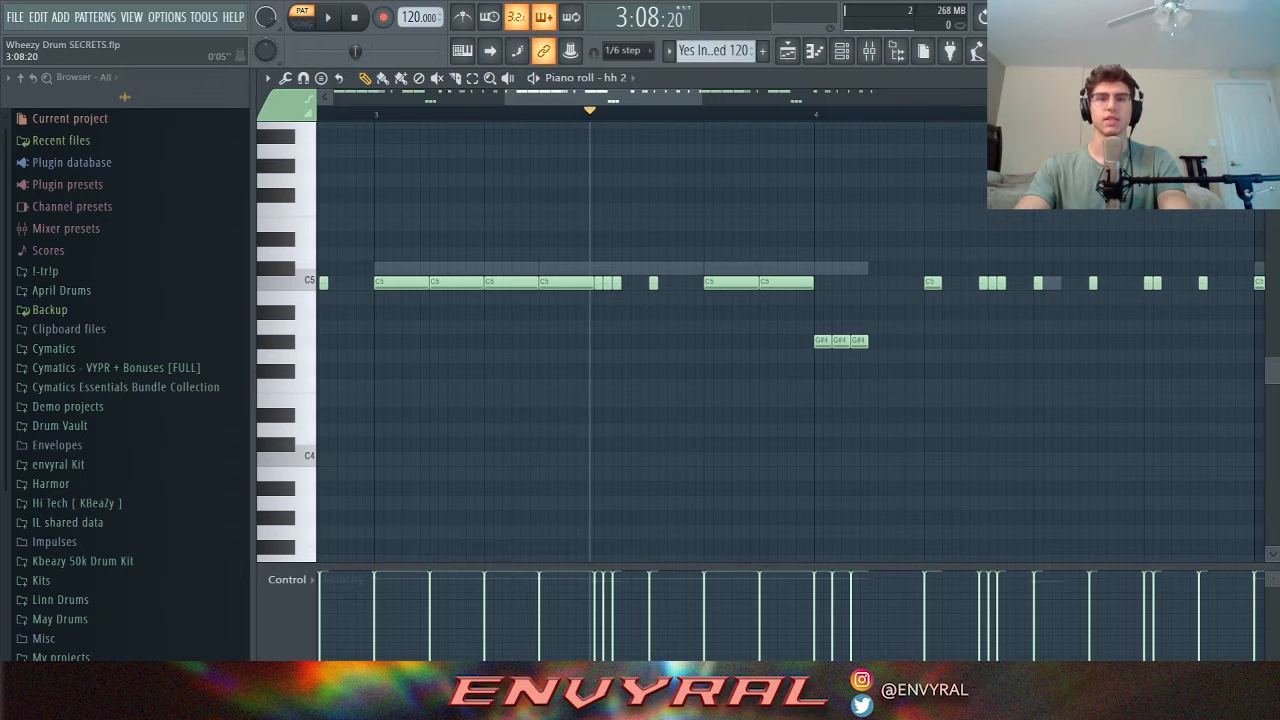
pyautogui.click(595, 113)
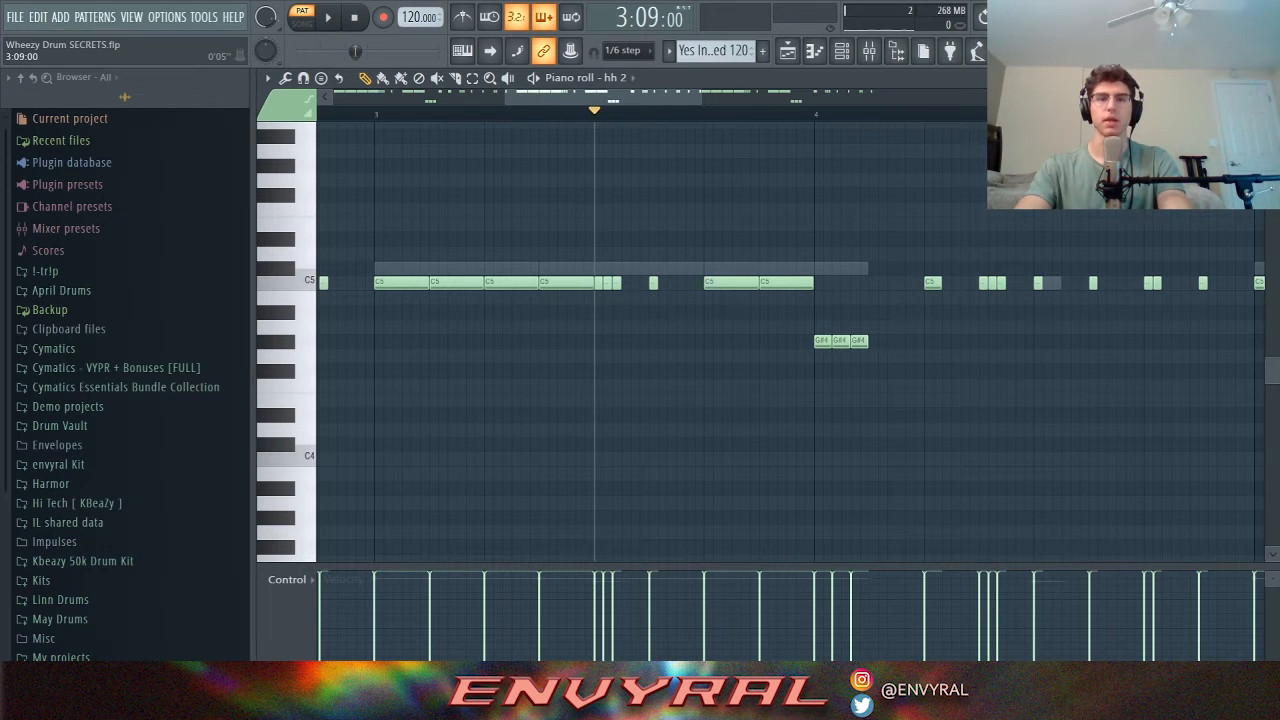
pyautogui.moveTo(702, 97); pyautogui.dragTo(921, 97)
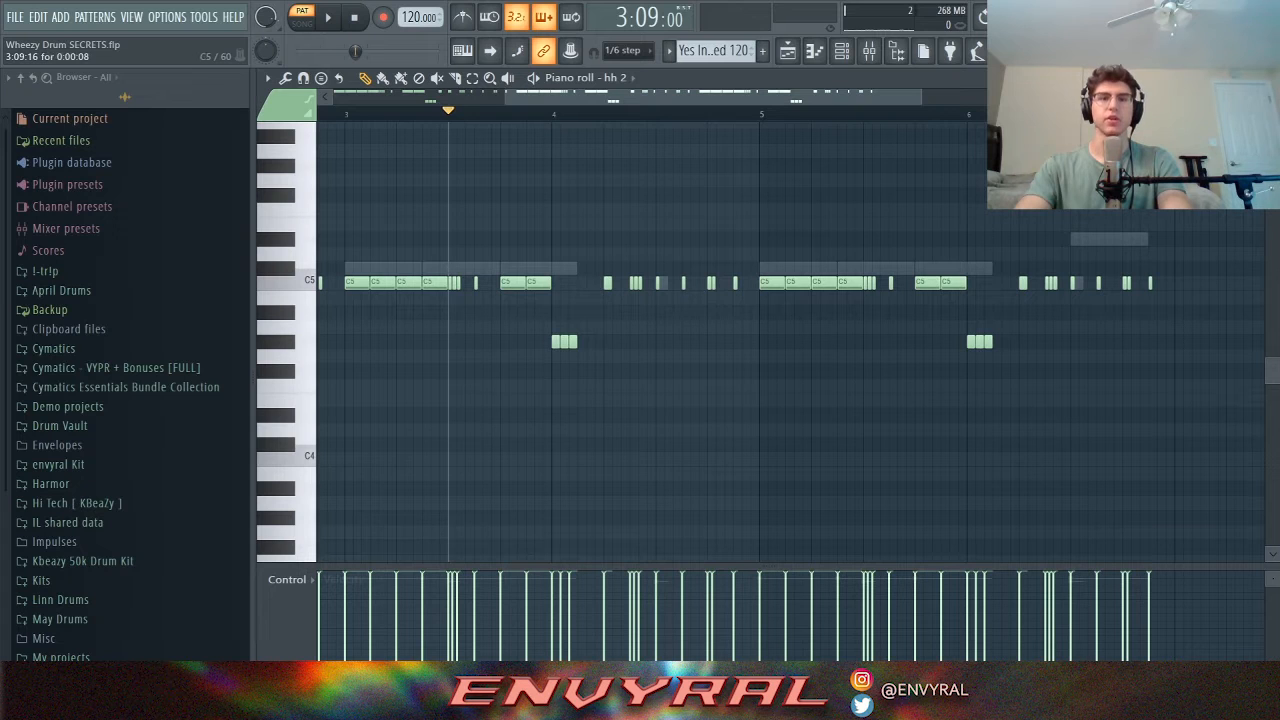
pyautogui.press('space')
pyautogui.press('space')
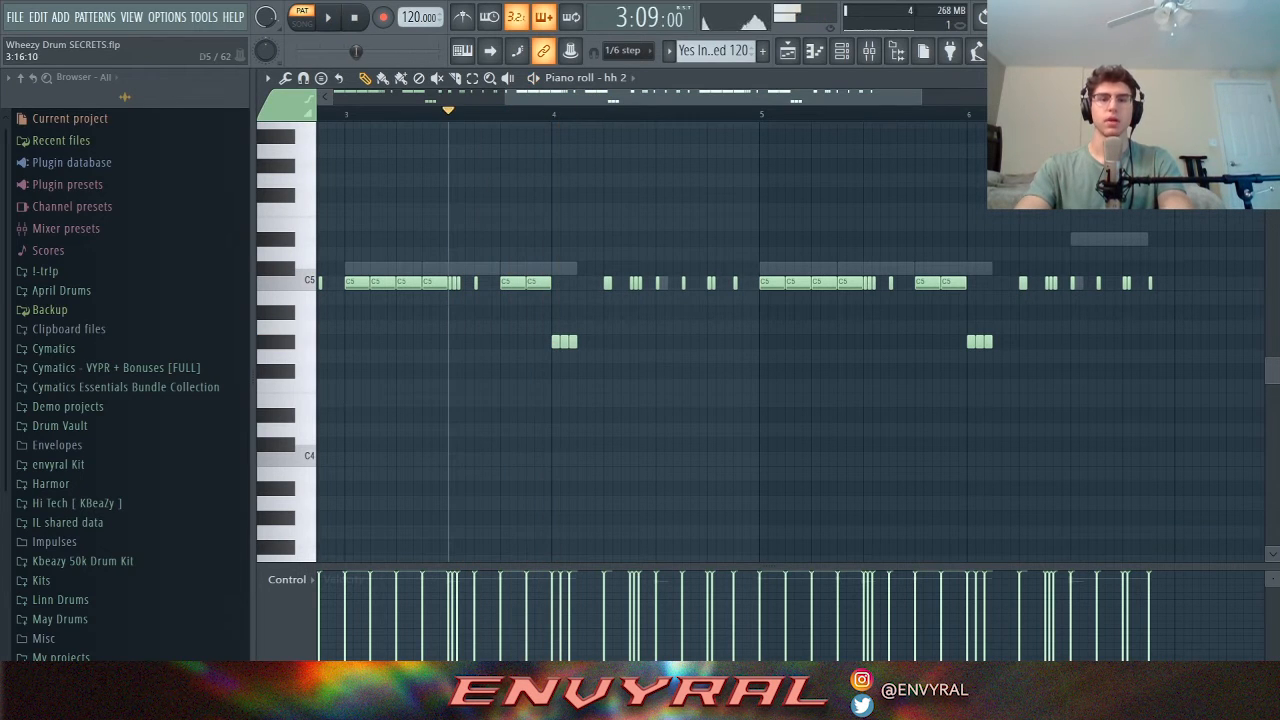
# Play the hh 2 hi-hats from the start of bar 2 through bar 4.
pyautogui.moveTo(507, 97); pyautogui.dragTo(334, 97)
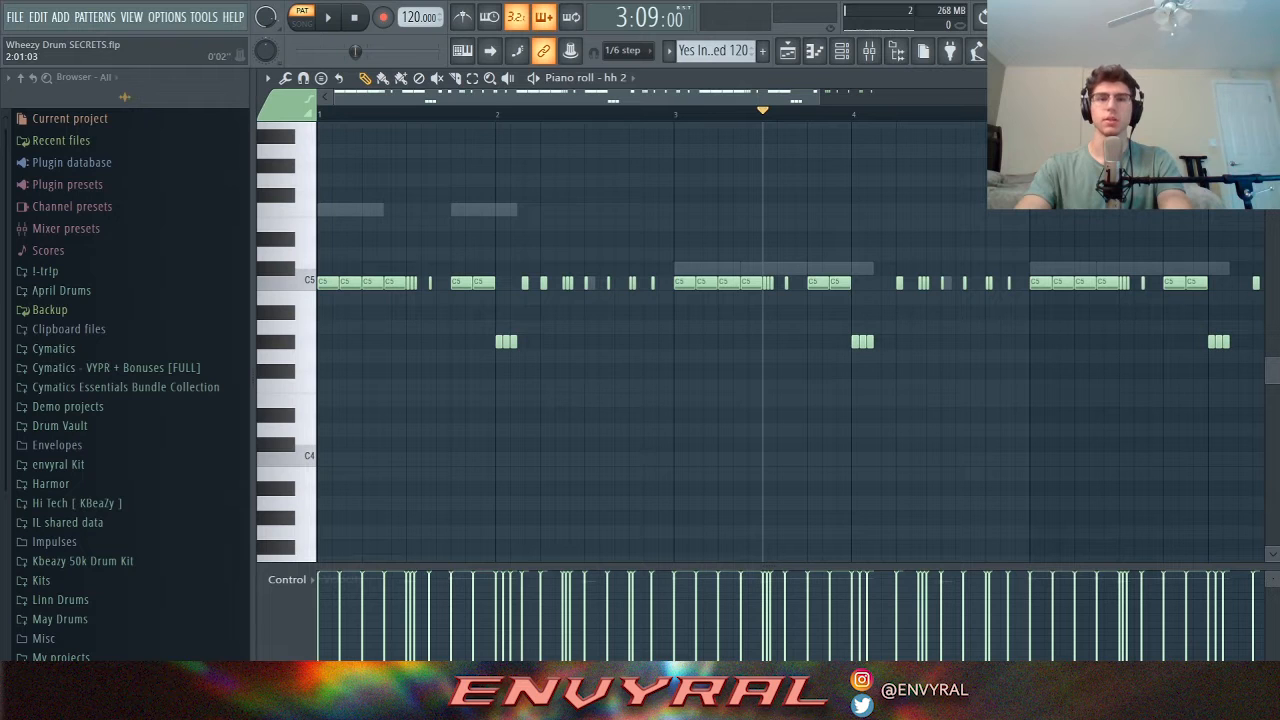
pyautogui.click(497, 114)
pyautogui.press('space')
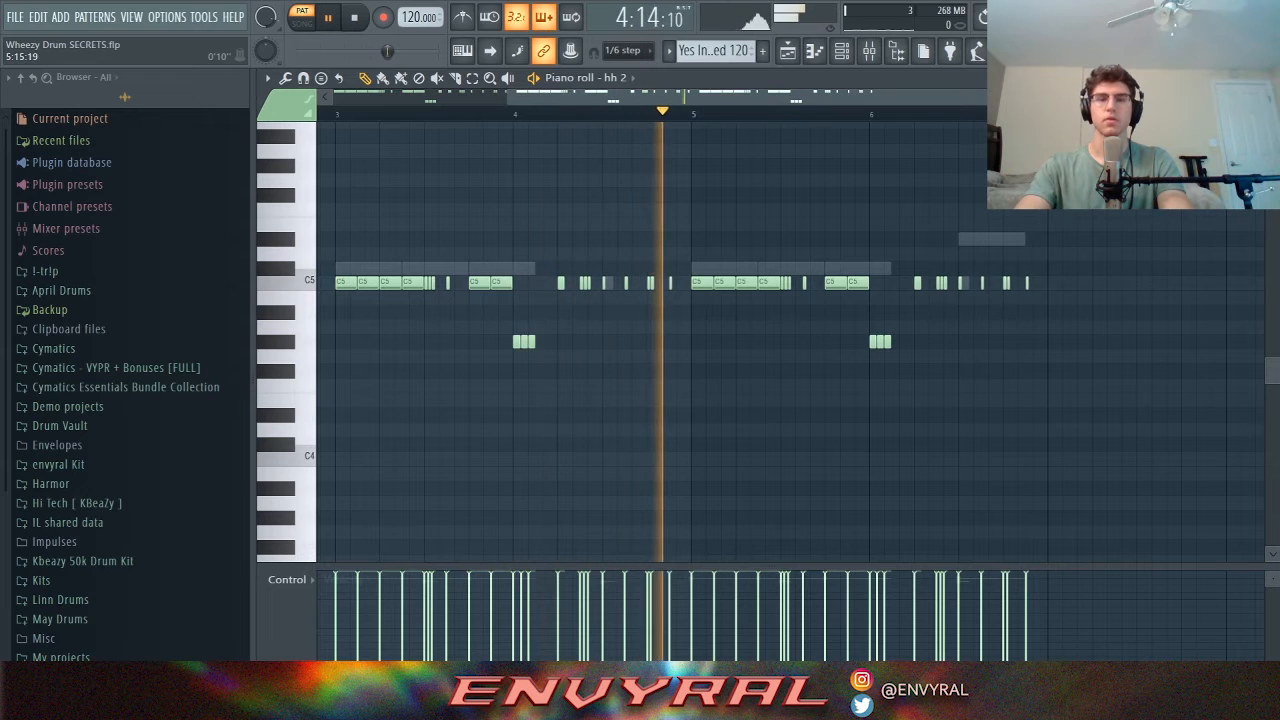
pyautogui.press('space')
# Try filling the gap after the three-note hi-hat roll at step 7 of bar 4 with extra C5 notes, and play it.
pyautogui.scroll(6, 572, 320)
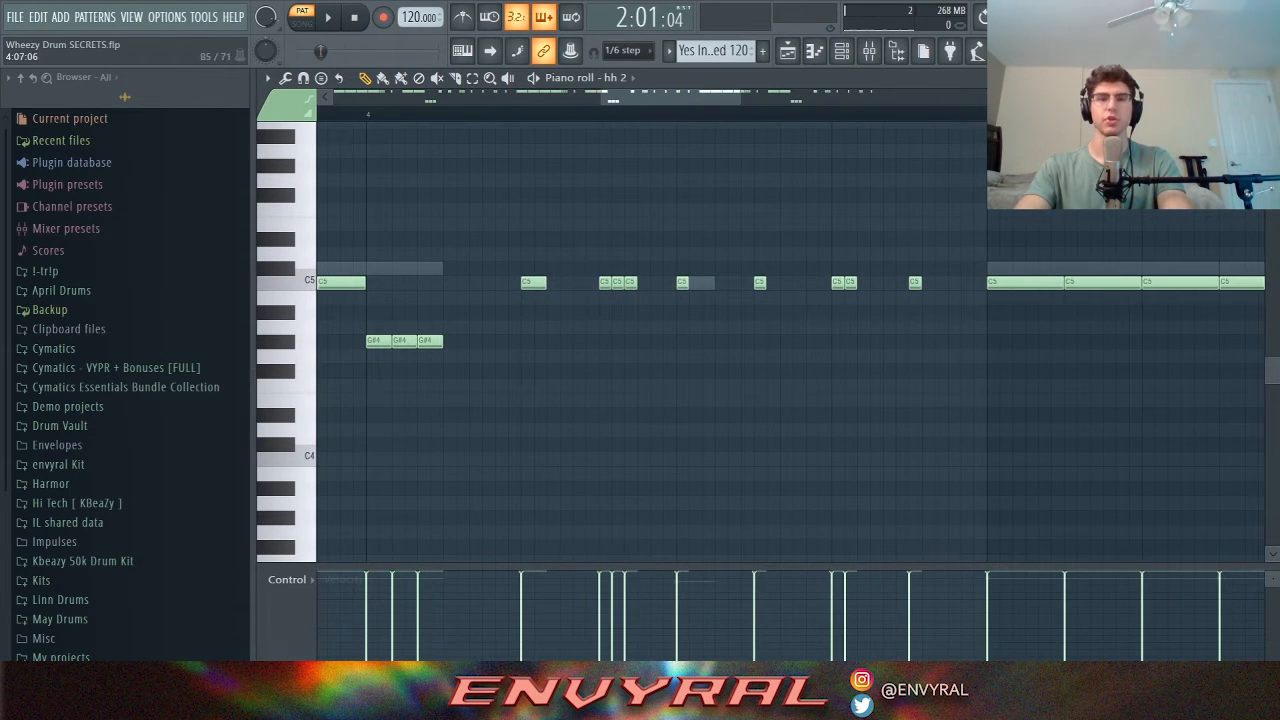
pyautogui.click(599, 114)
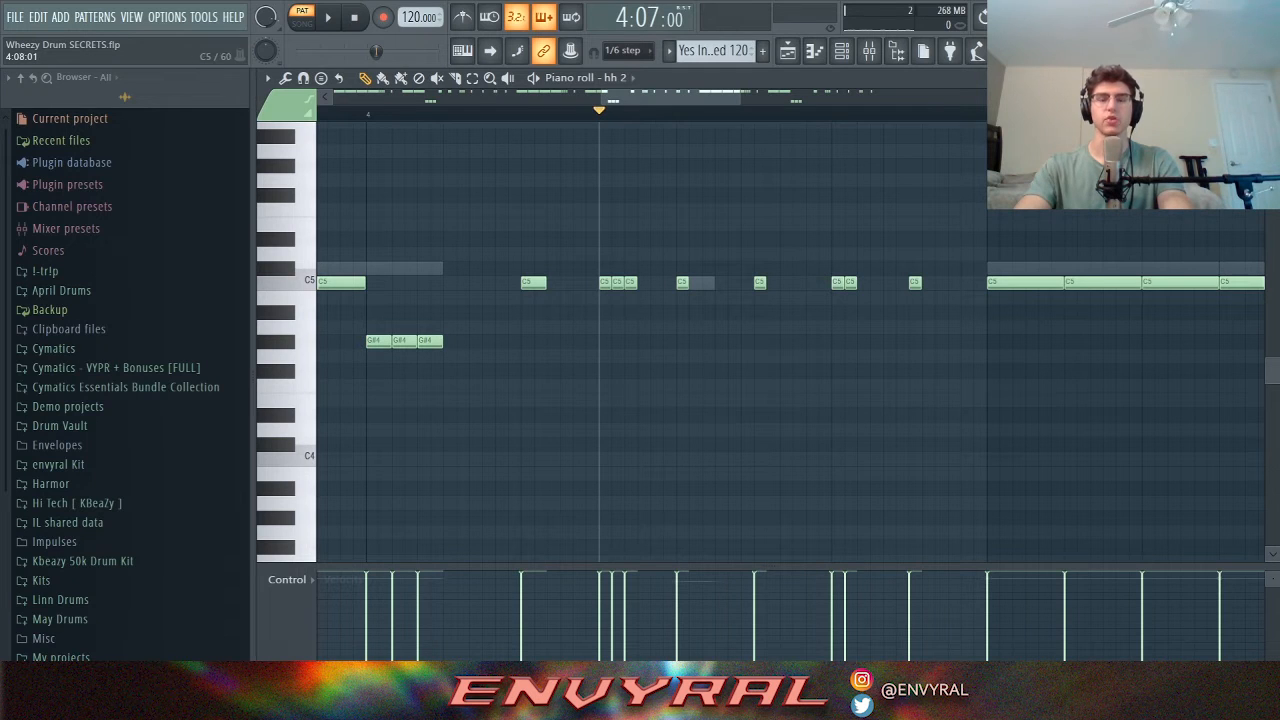
pyautogui.hotkey('ctrl', 'e')
pyautogui.moveTo(630, 283); pyautogui.dragTo(670, 283)
pyautogui.press('space')
pyautogui.click(554, 114)
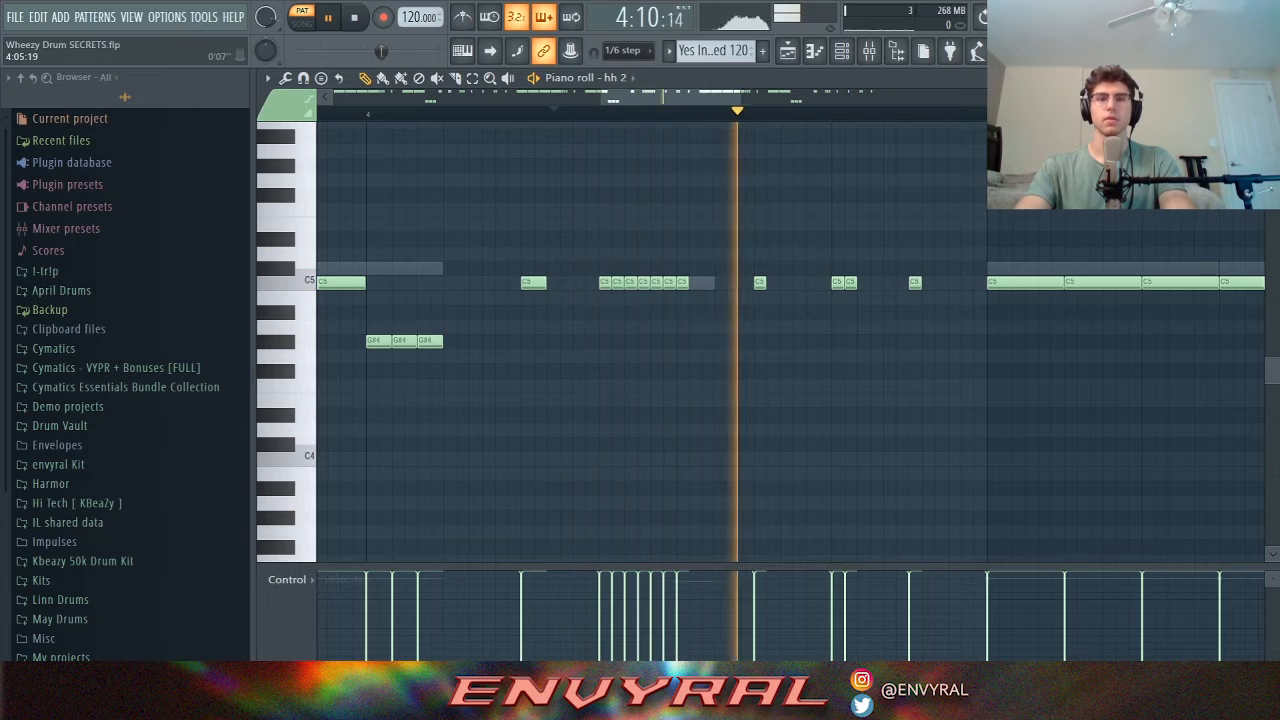
pyautogui.press('space')
pyautogui.hotkey('ctrl', 'z')
# Play the original spaced-out hi-hat rolls from step 7 of bar 4.
pyautogui.click(599, 114)
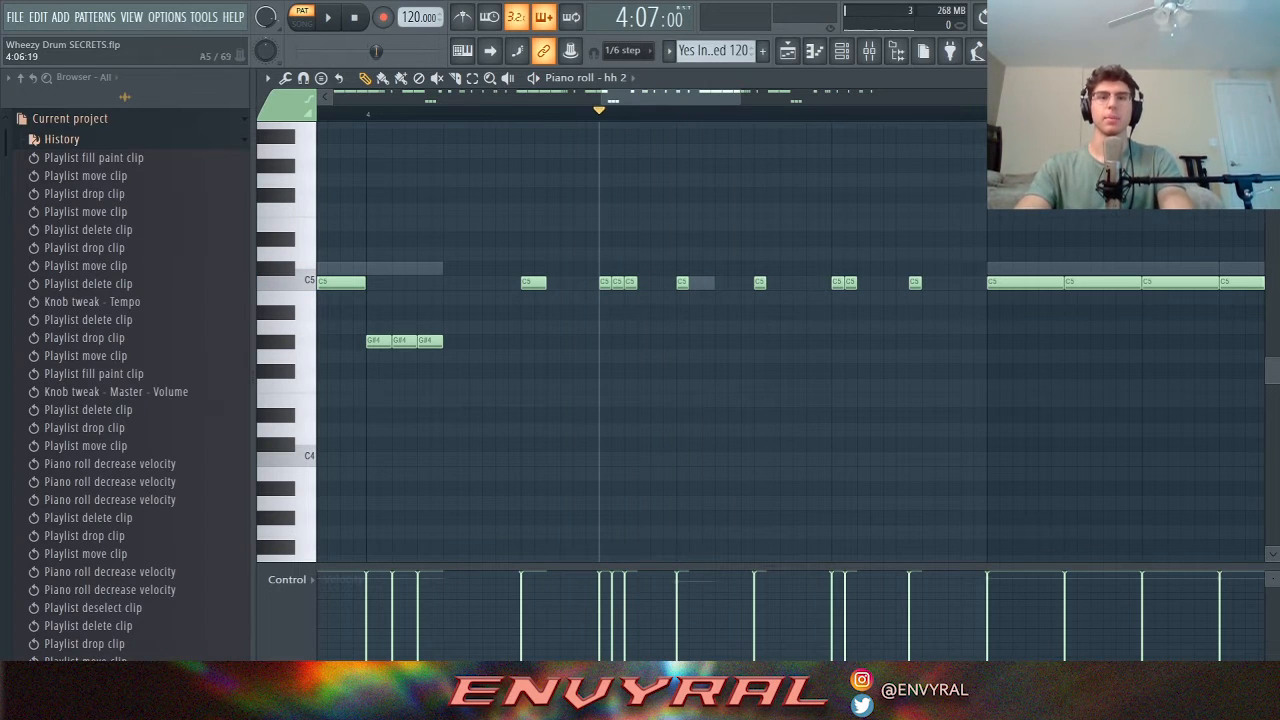
pyautogui.press('space')
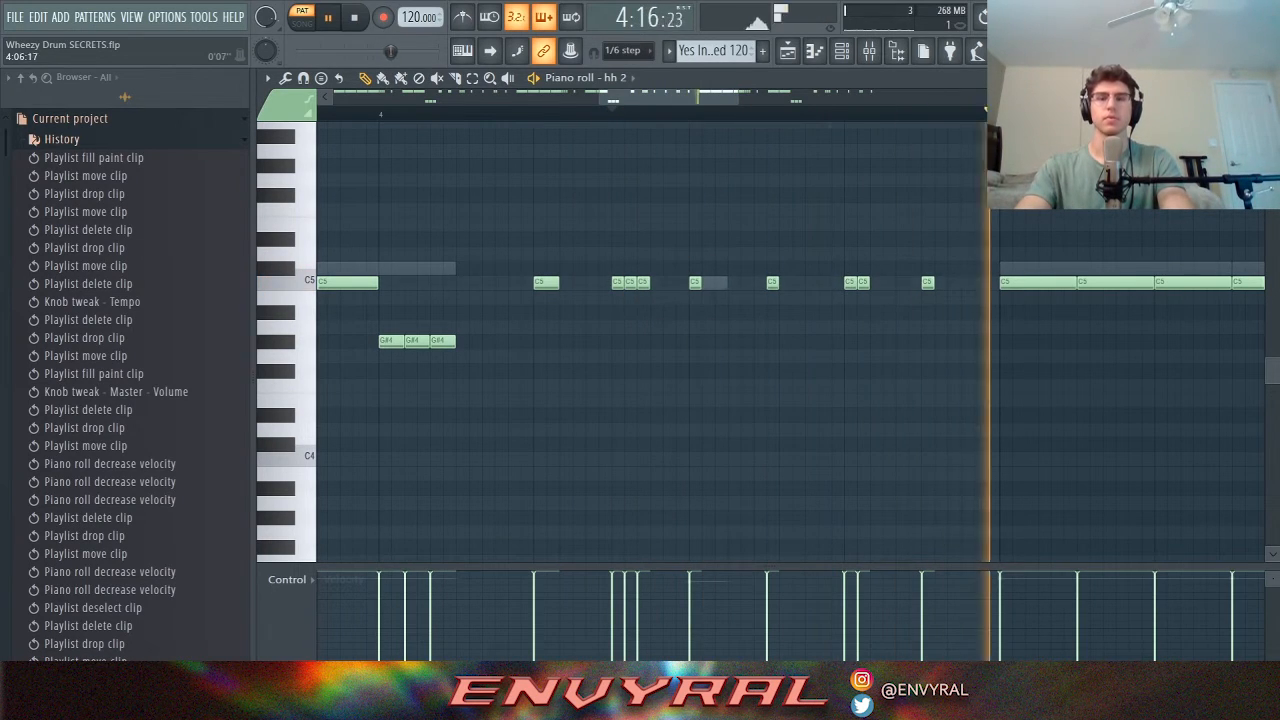
pyautogui.press('space')
# Show the 808 notes of the Yes Indeed 120 pattern and play them from the beginning of bar 1.
pyautogui.click(603, 78)
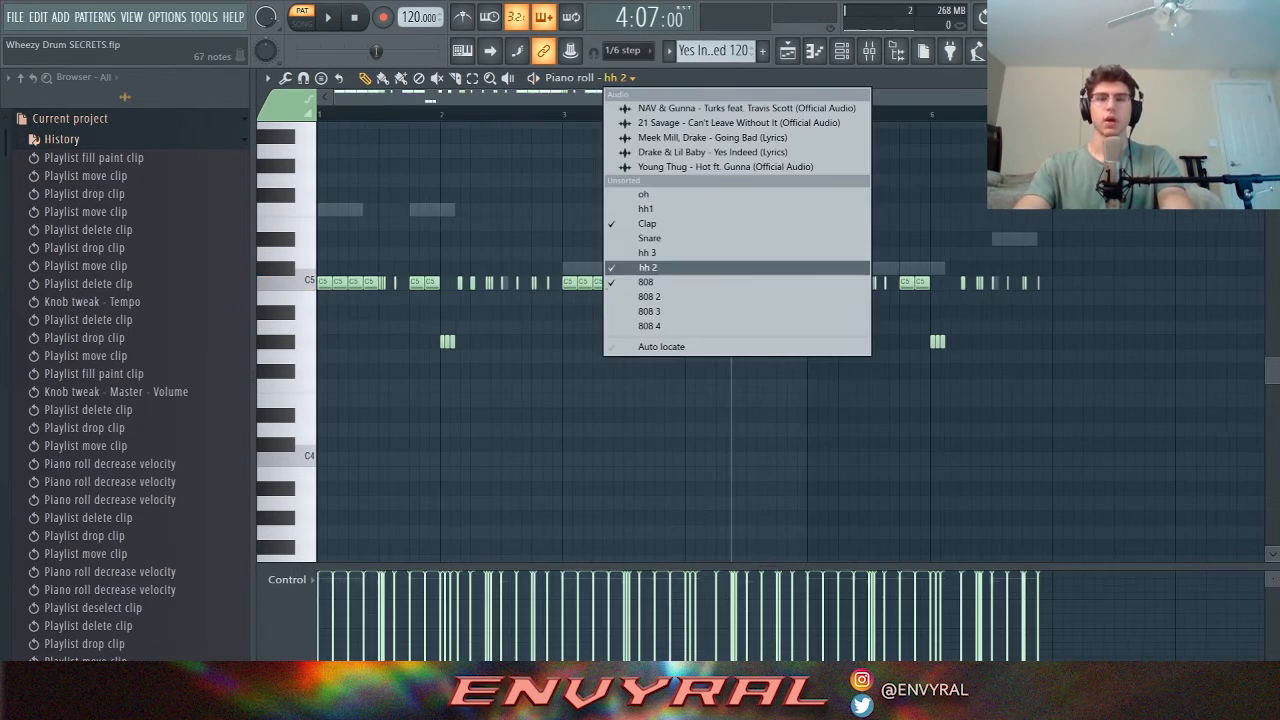
pyautogui.click(648, 283)
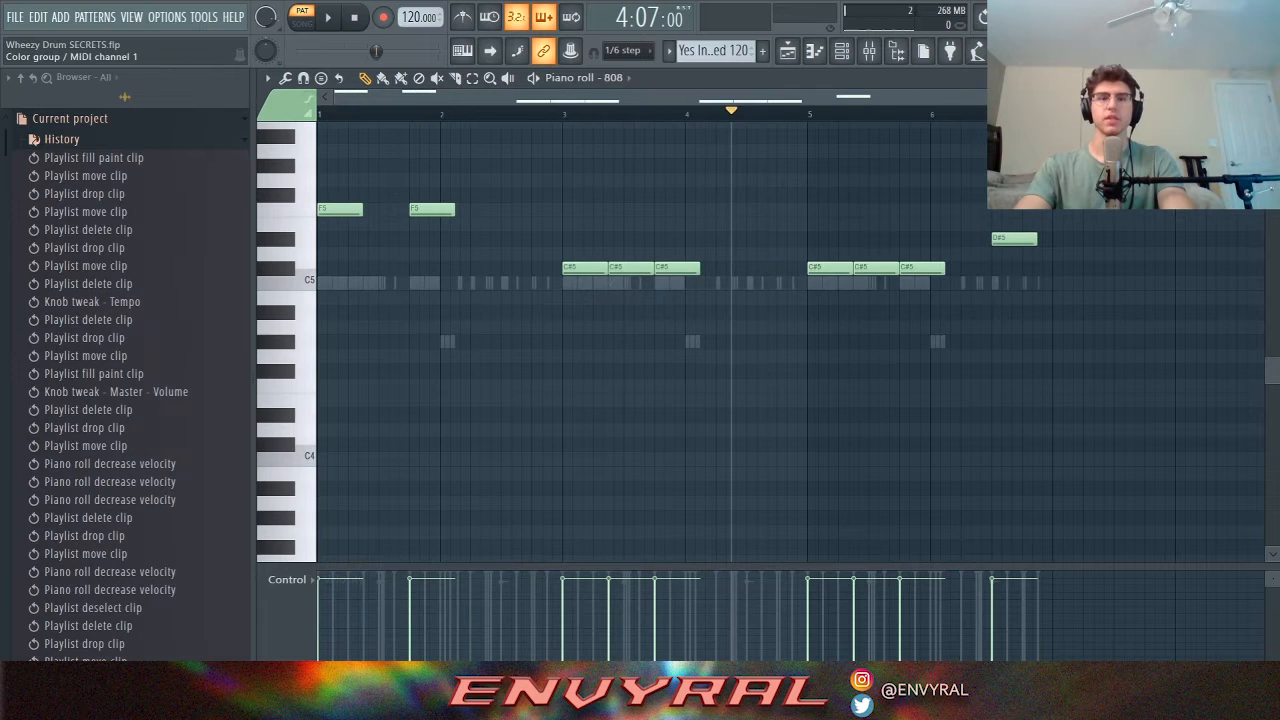
pyautogui.click(320, 114)
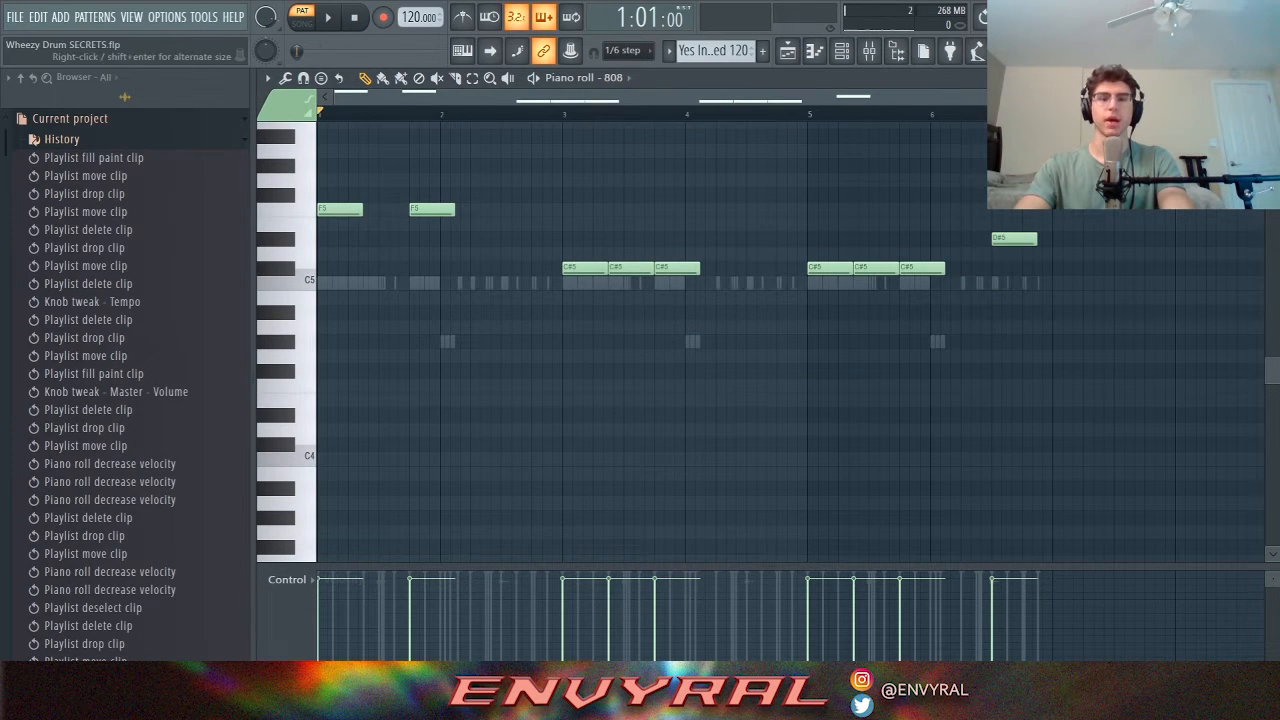
pyautogui.press('space')
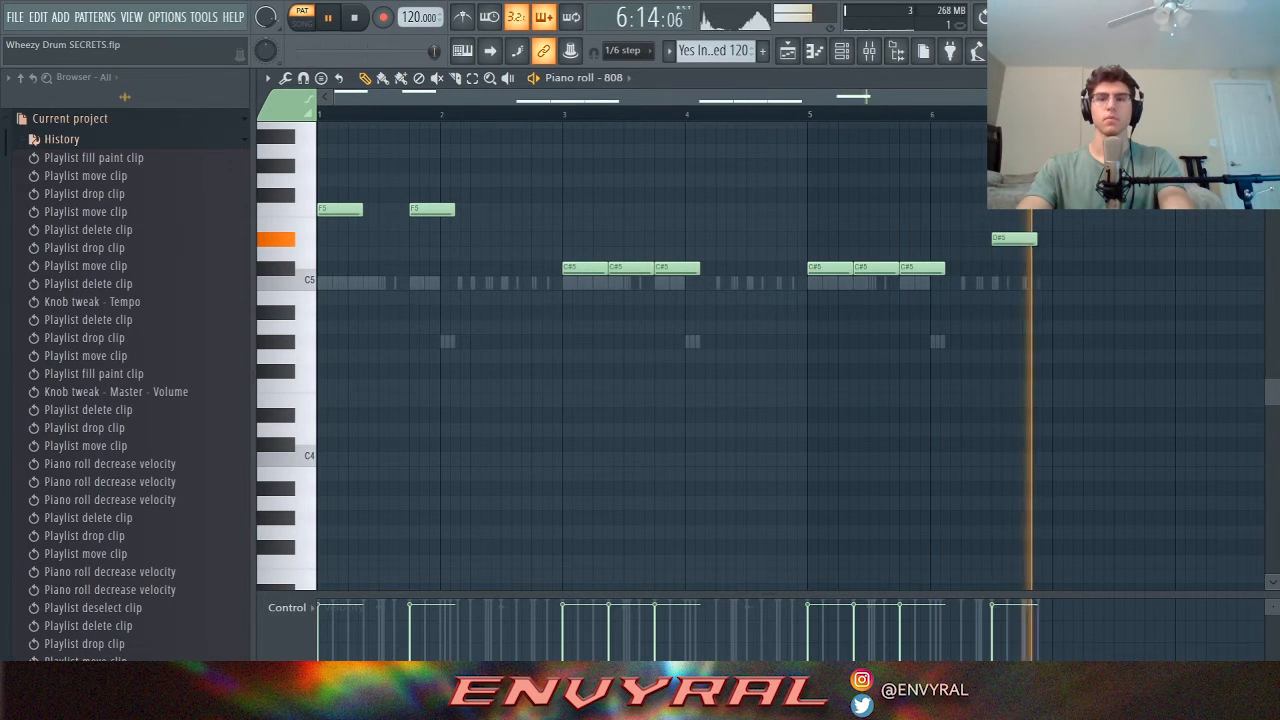
pyautogui.press('space')
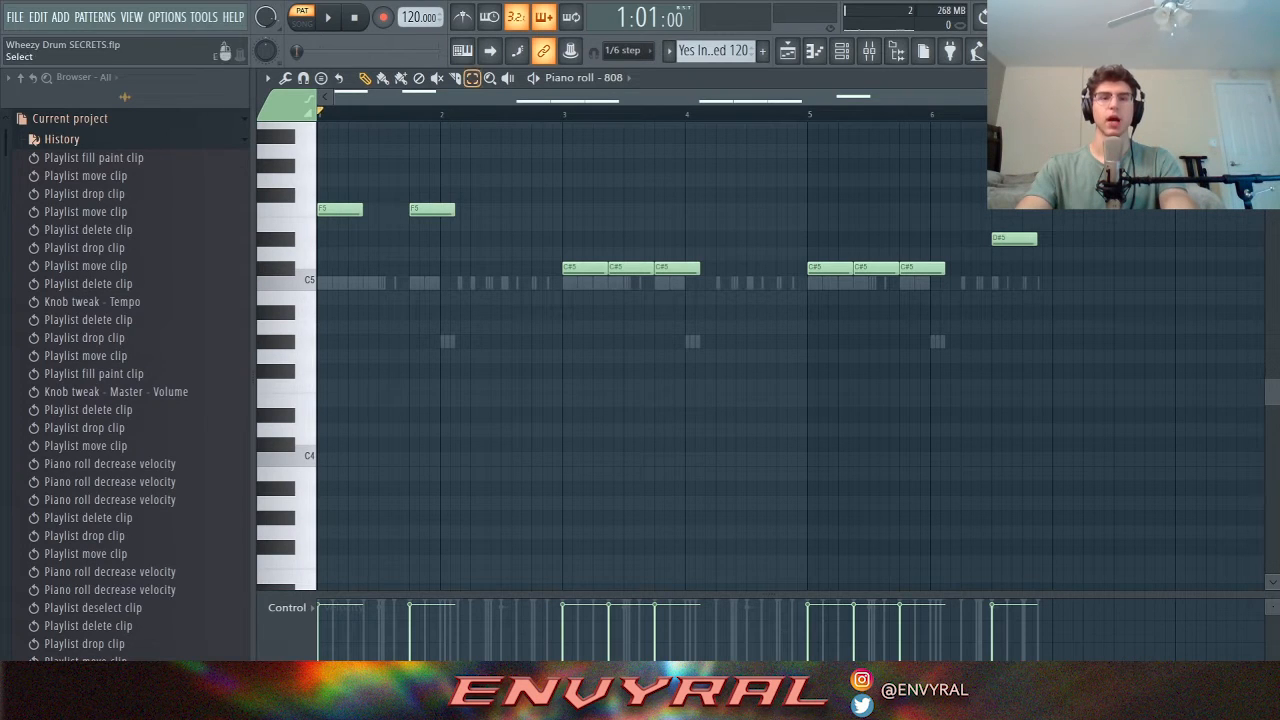
pyautogui.moveTo(316, 172); pyautogui.dragTo(514, 262)
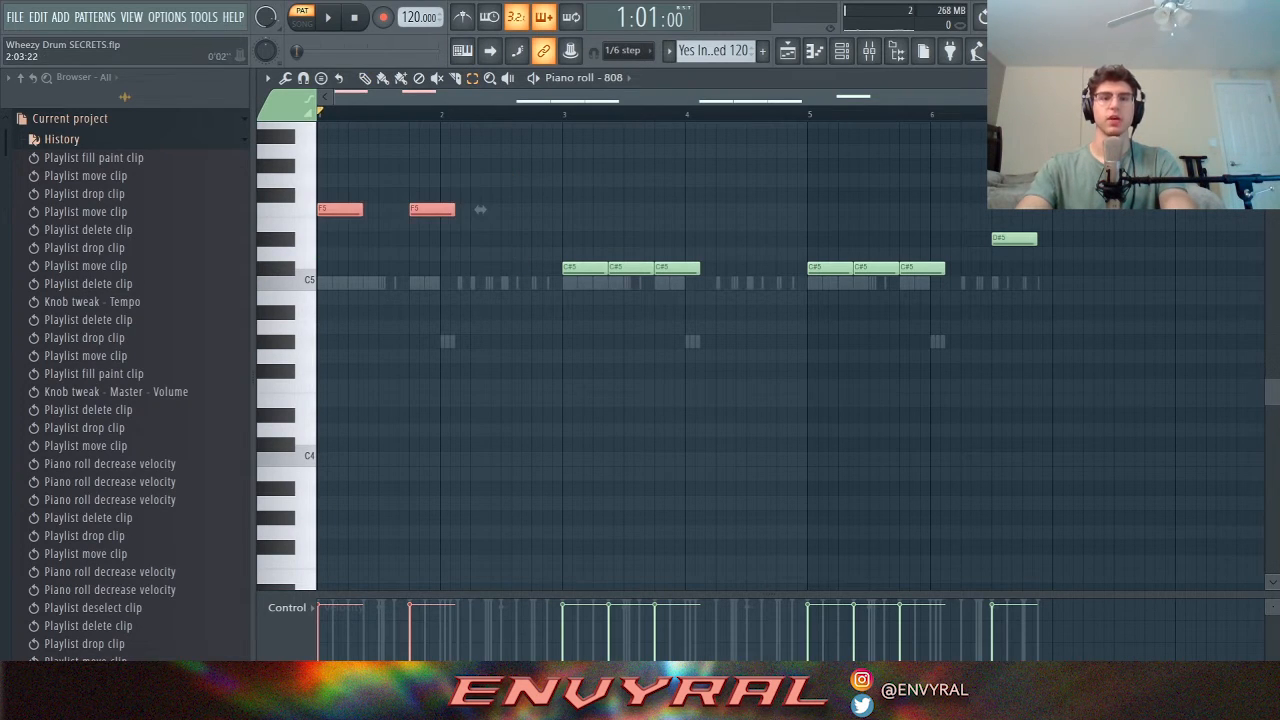
pyautogui.moveTo(1026, 283); pyautogui.dragTo(1027, 295)
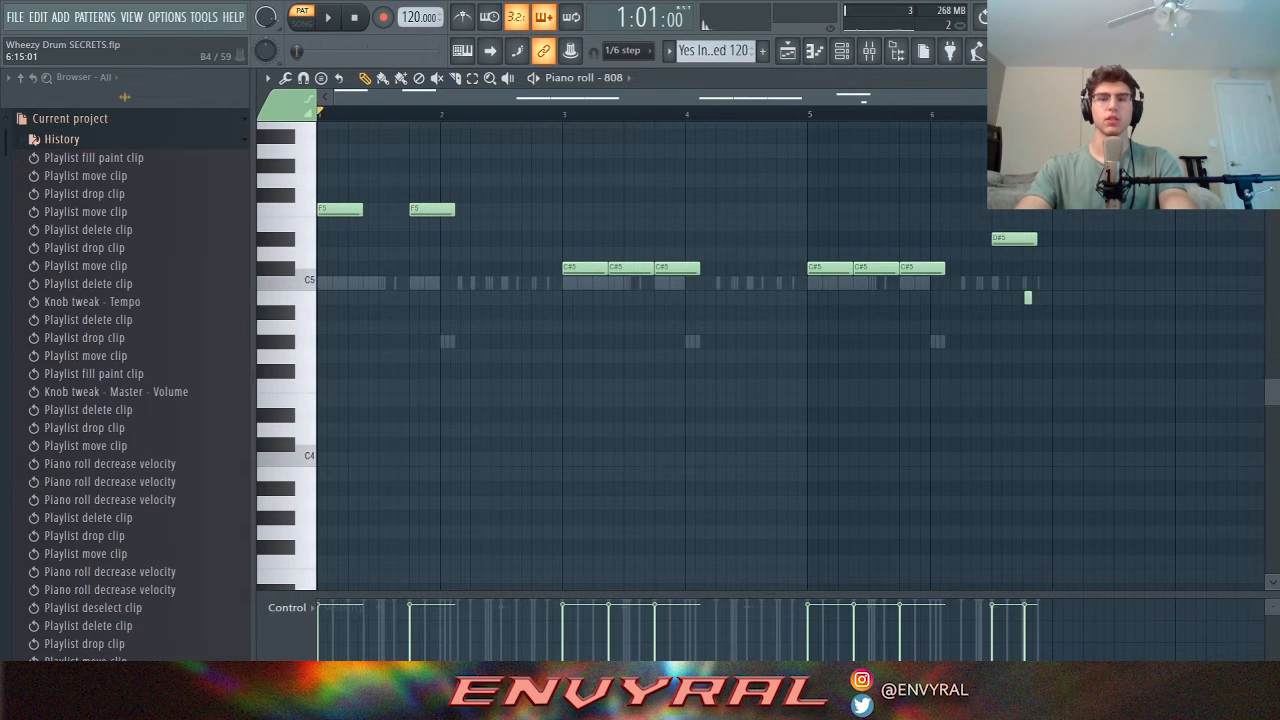
pyautogui.rightClick(1027, 296)
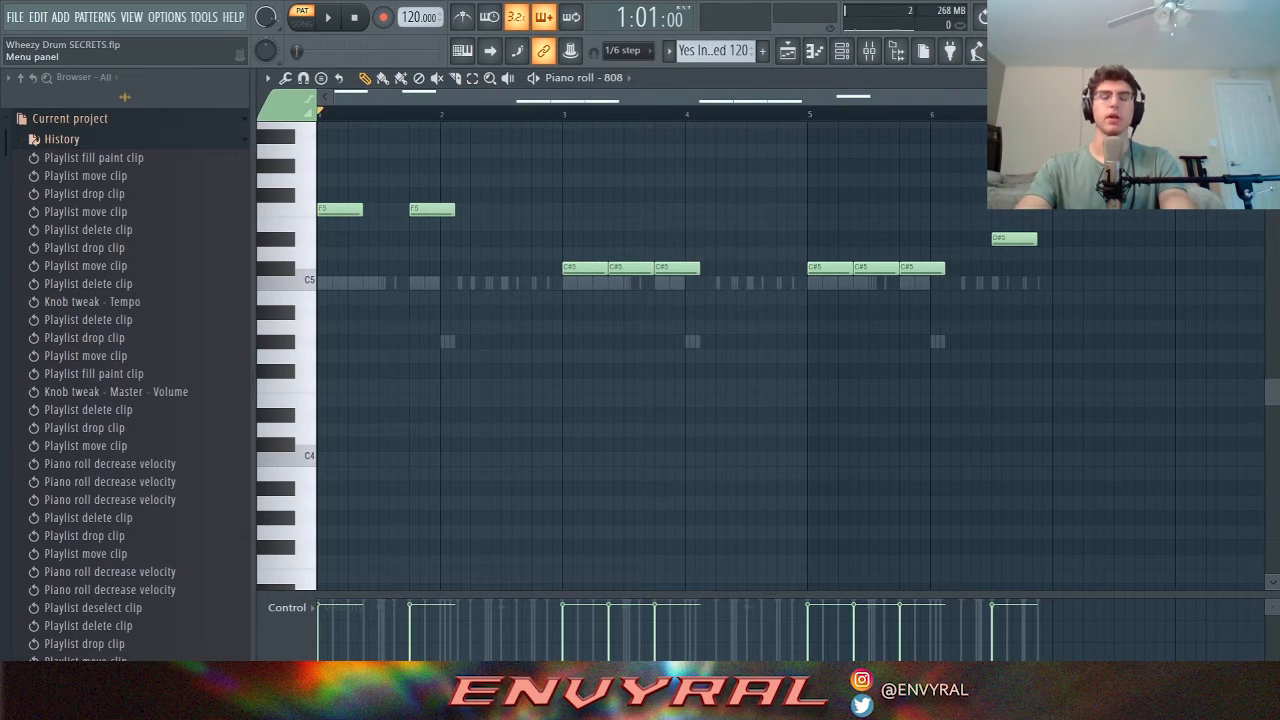
# Show the Clap notes of the Yes Indeed 120 pattern and play them back.
pyautogui.click(494, 166)
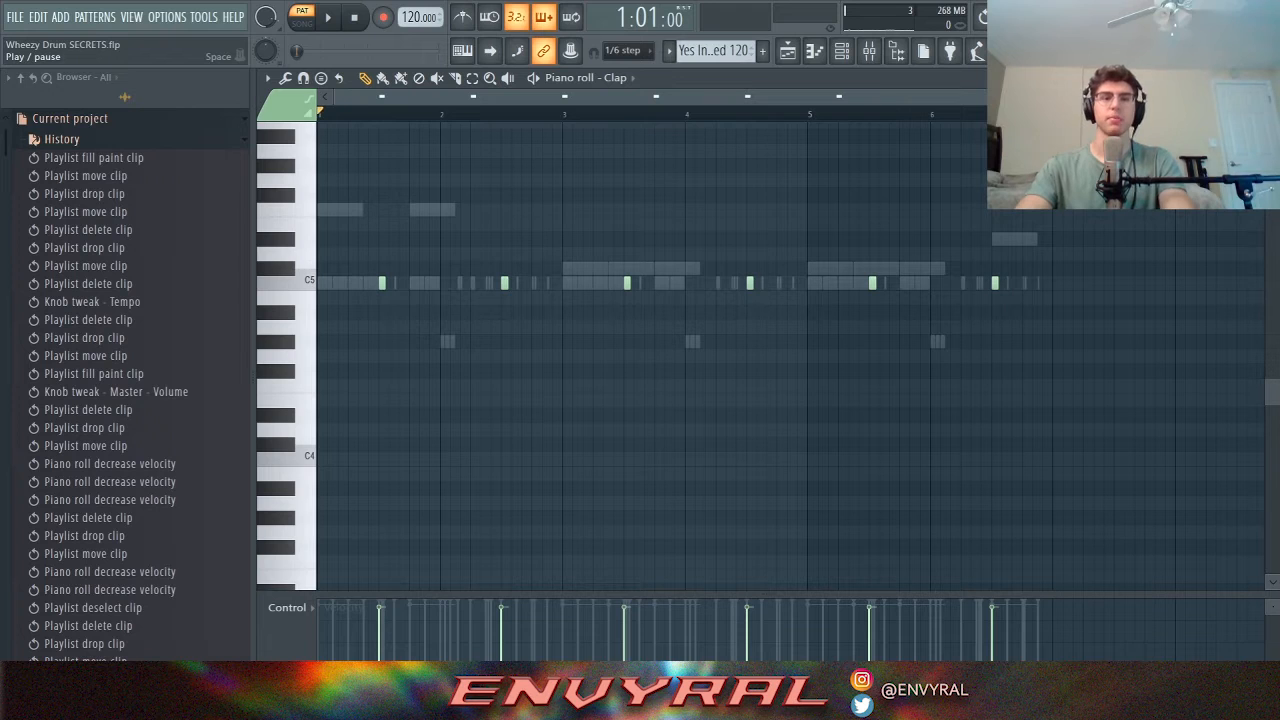
pyautogui.click(328, 17)
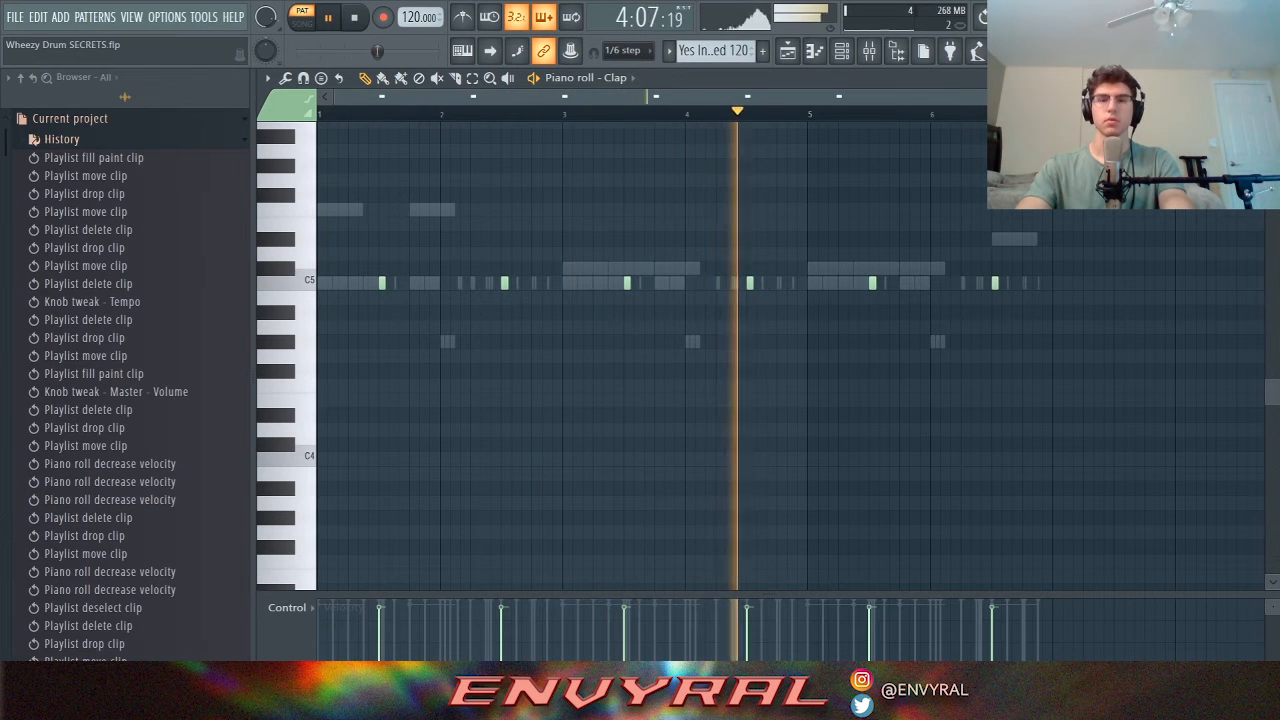
pyautogui.press('space')
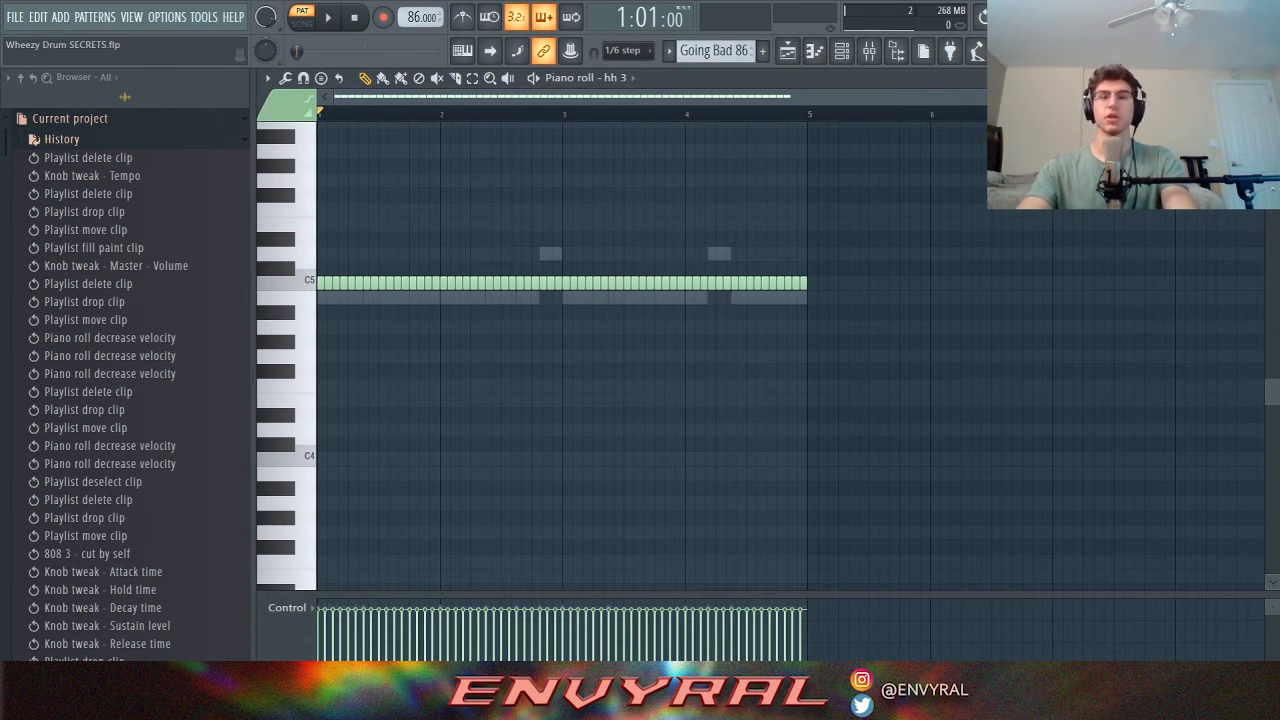
# Show the 808 3 notes of the Going Bad 86 pattern and play them from the beginning.
pyautogui.rightClick(751, 297)
pyautogui.rightClick(751, 297)
pyautogui.press('space')
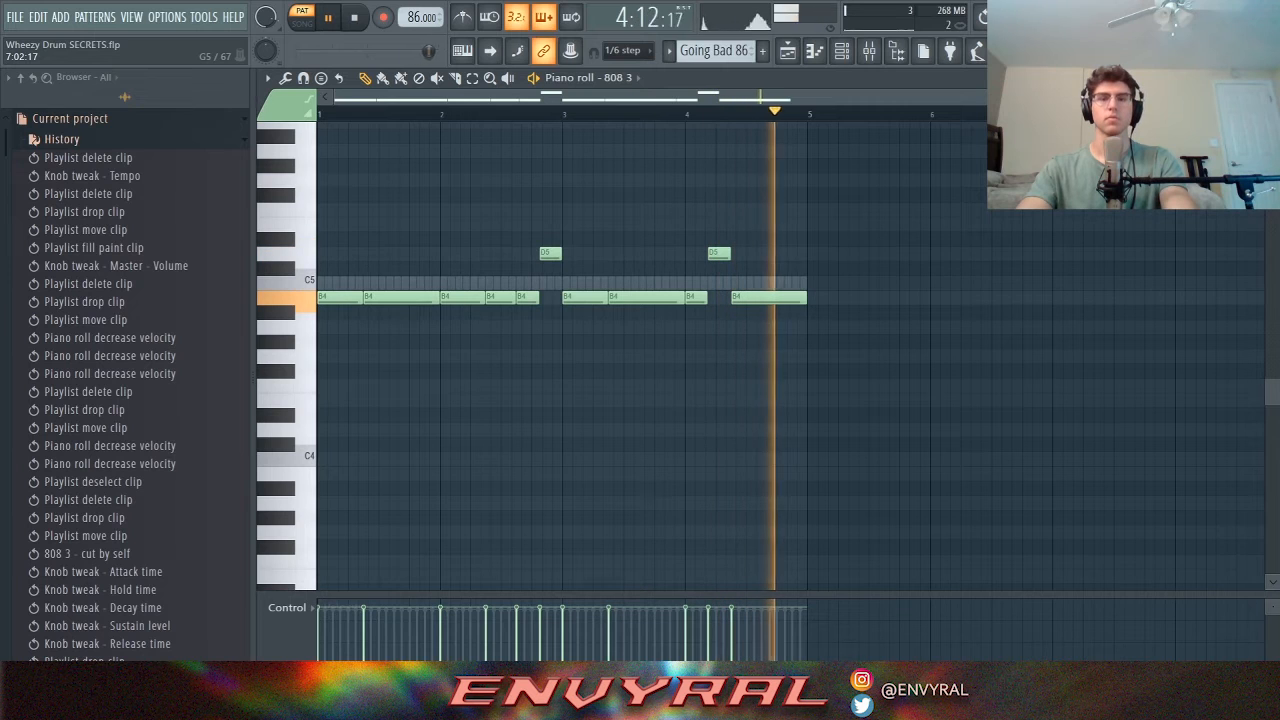
# Stop and replay the 808 3 notes of the Going Bad 86 pattern from the beginning.
pyautogui.press('space')
pyautogui.scroll(1, 510, 297)
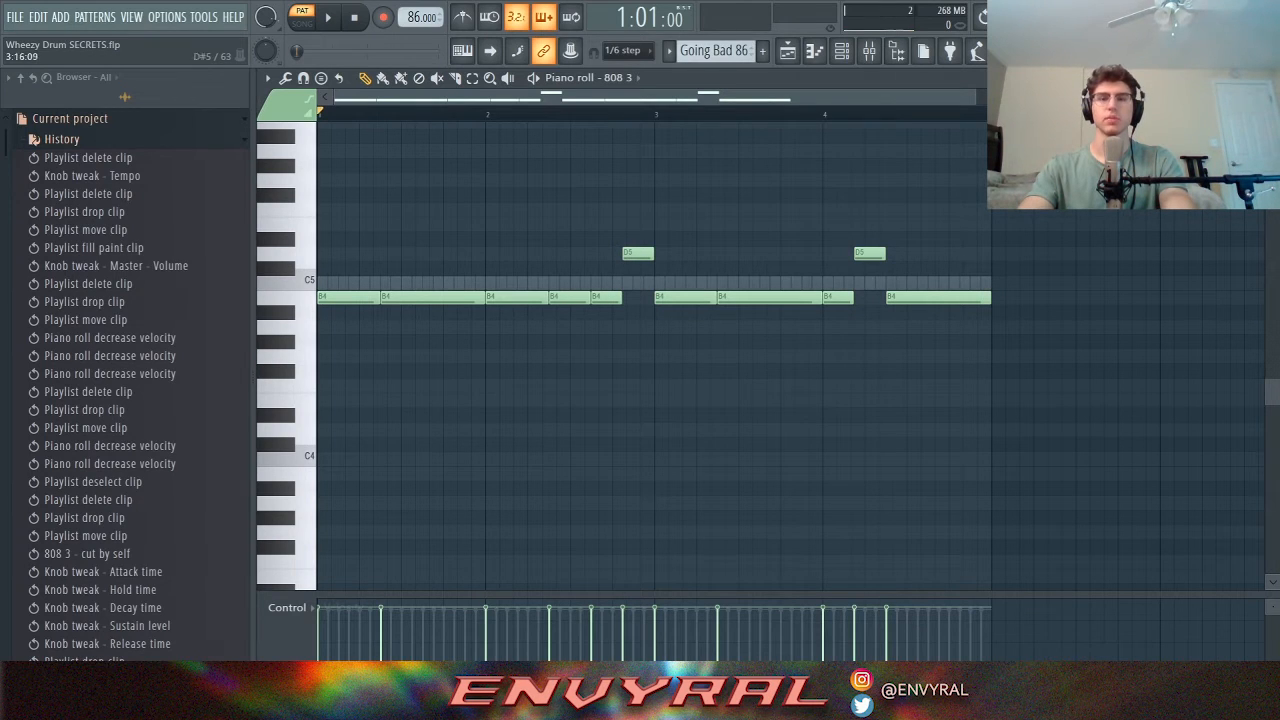
pyautogui.press('space')
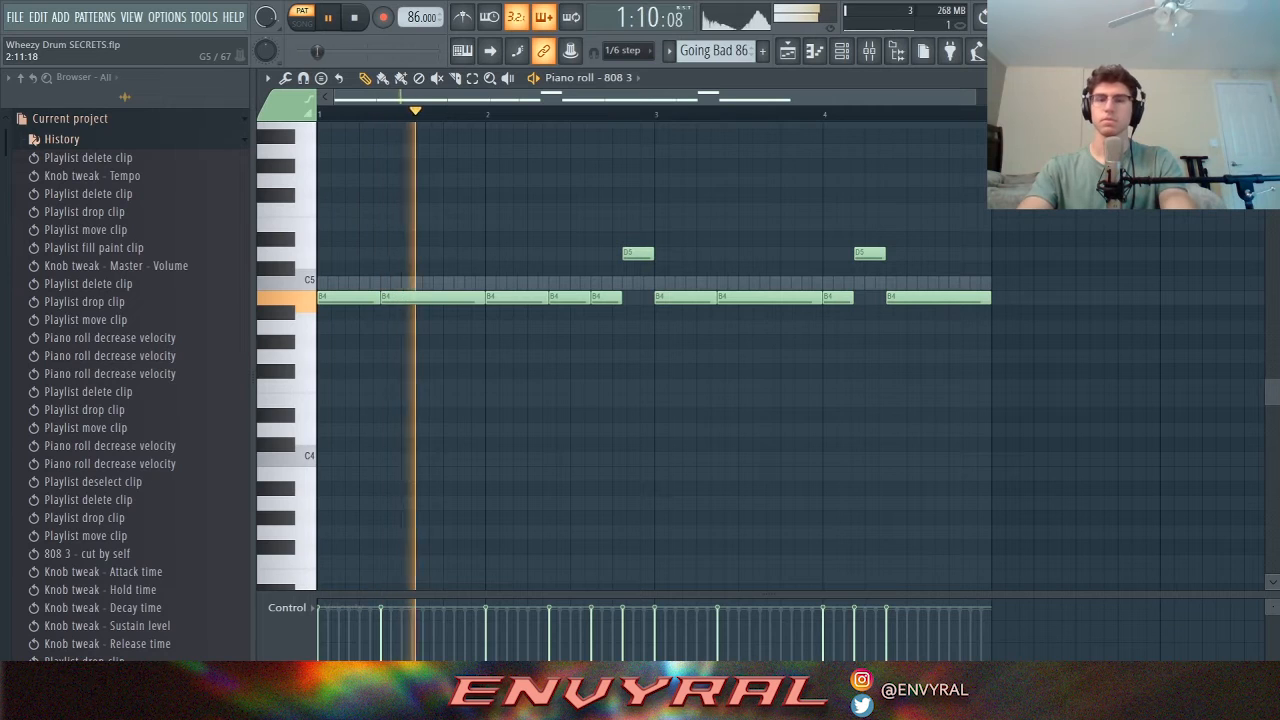
pyautogui.press('space')
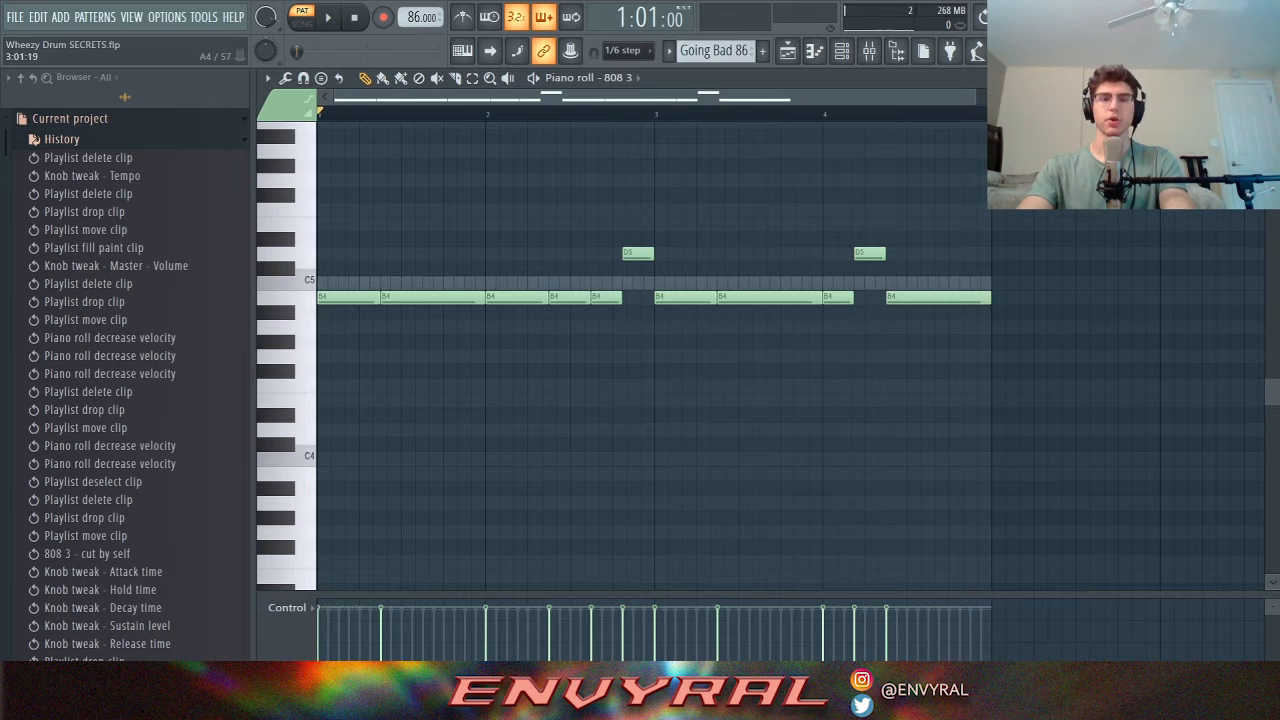
# Play the high D5 808 notes by starting playback from bar 2 and from bar 4.
pyautogui.press('space')
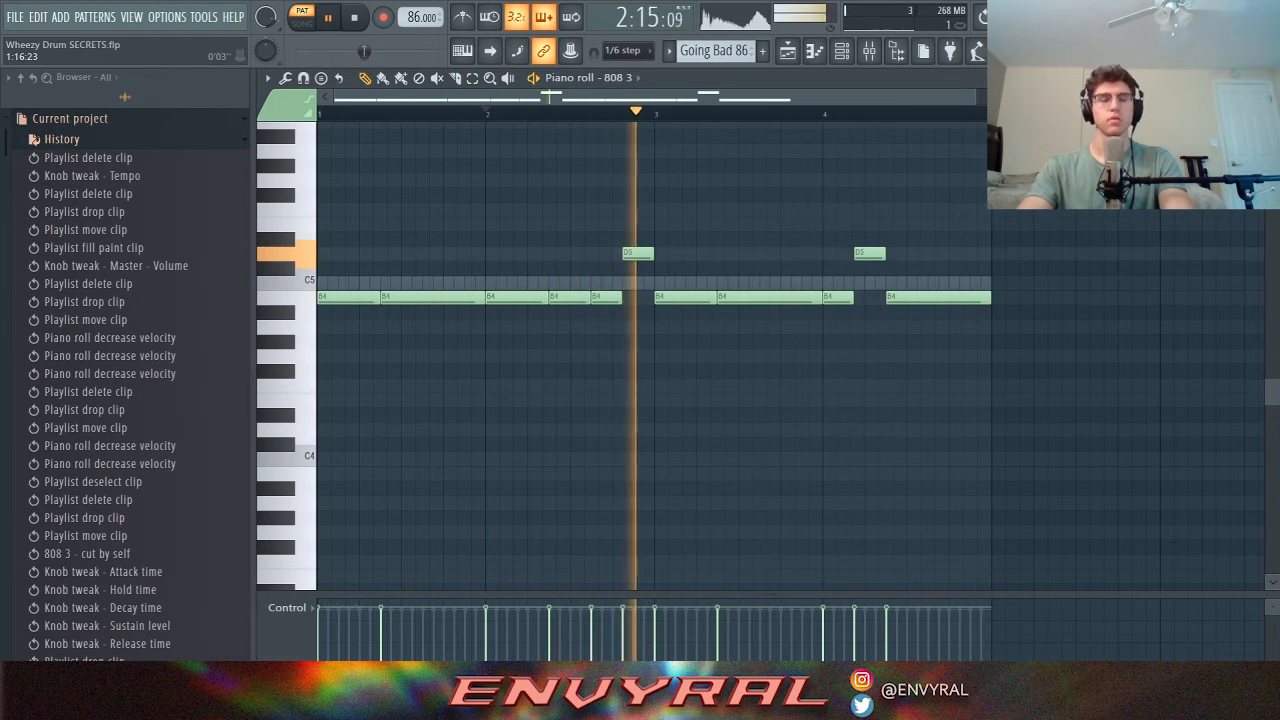
pyautogui.press('space')
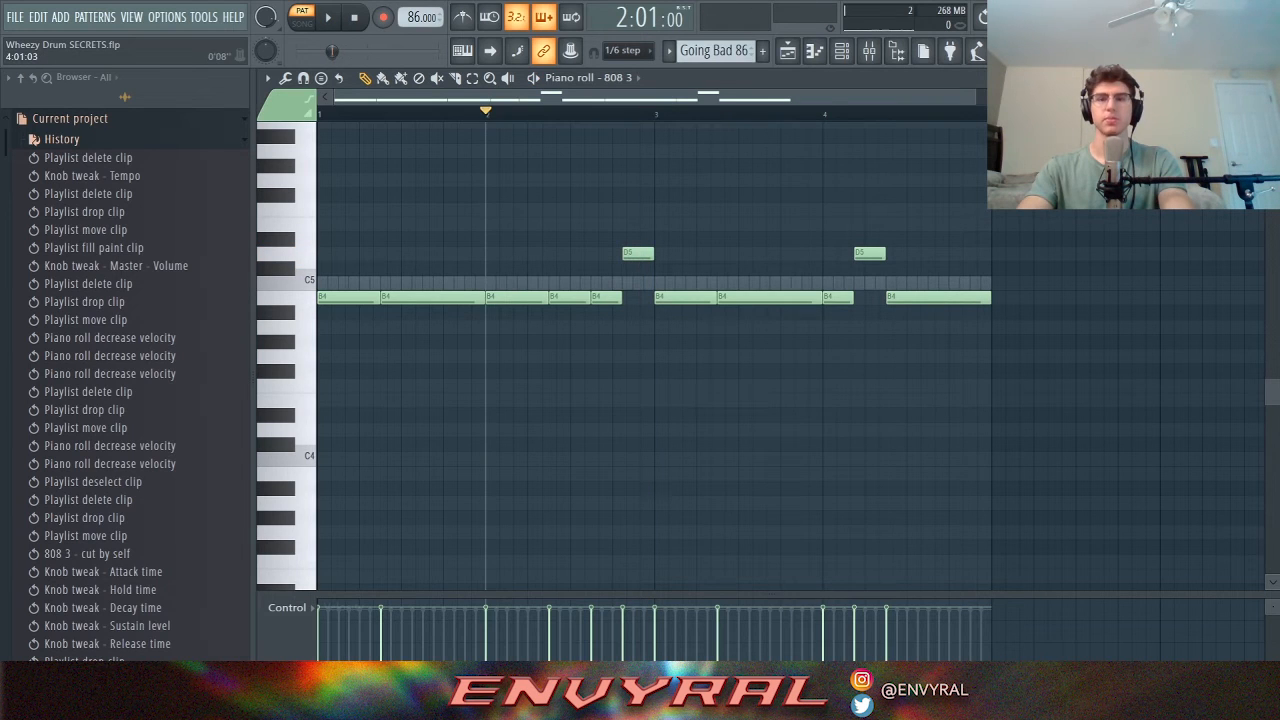
pyautogui.click(825, 114)
pyautogui.press('space')
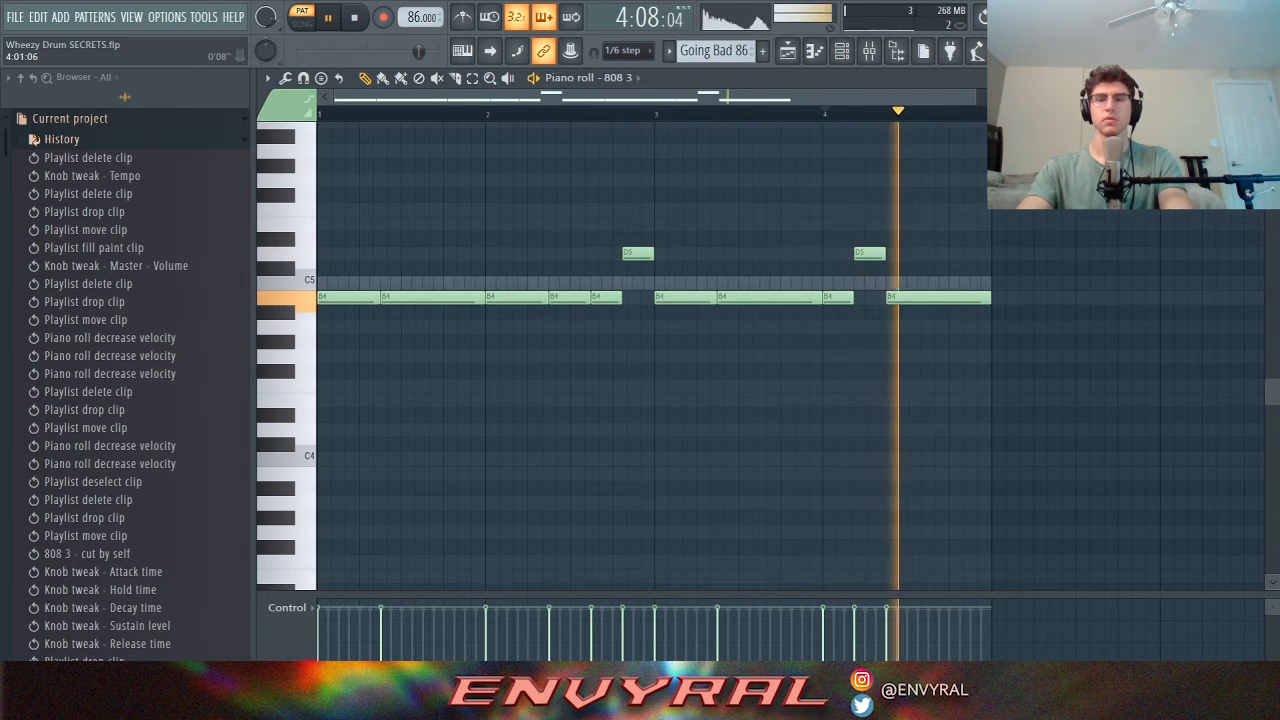
pyautogui.press('space')
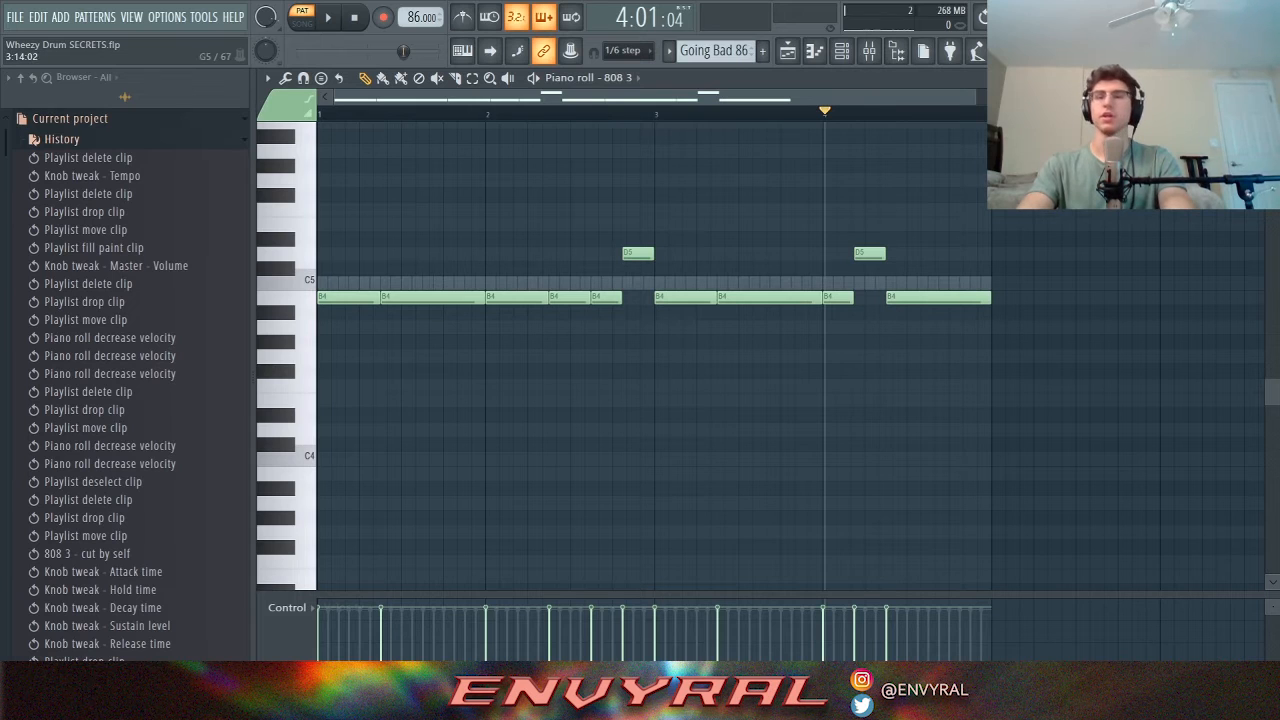
pyautogui.click(864, 114)
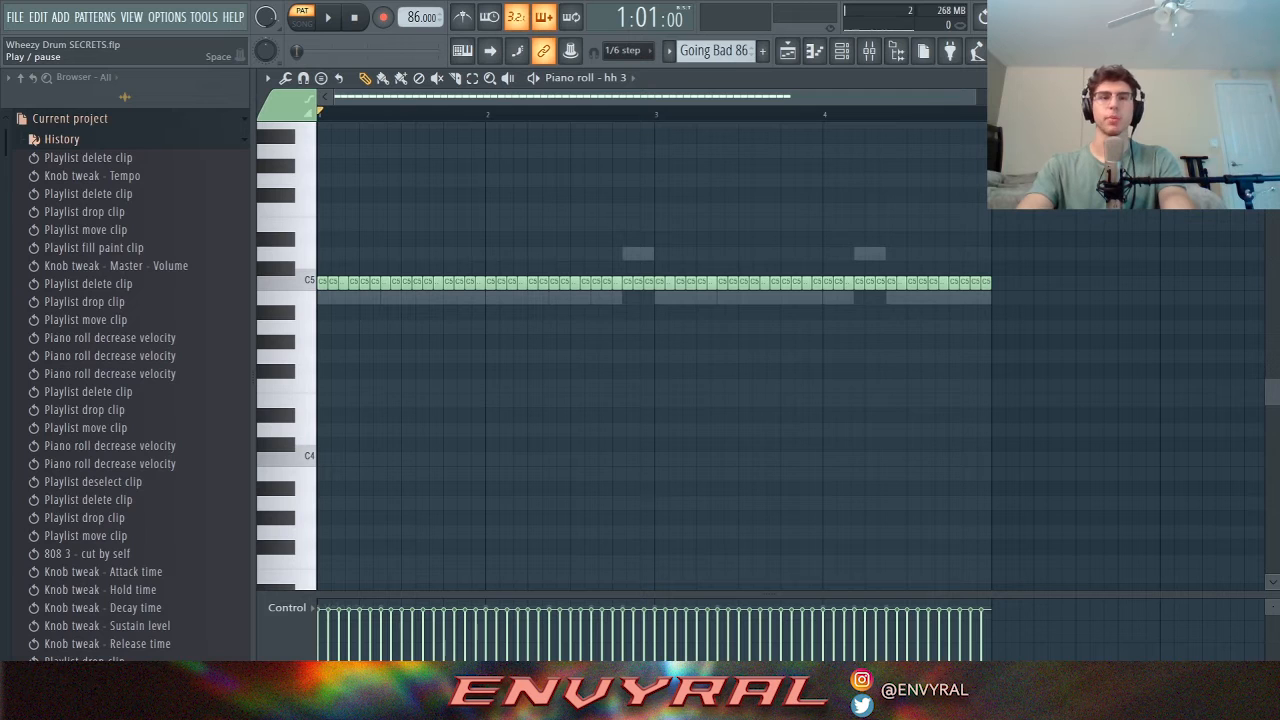
# Play the hh 3 notes and the Clap notes of the Going Bad 86 pattern from the beginning.
pyautogui.click(328, 17)
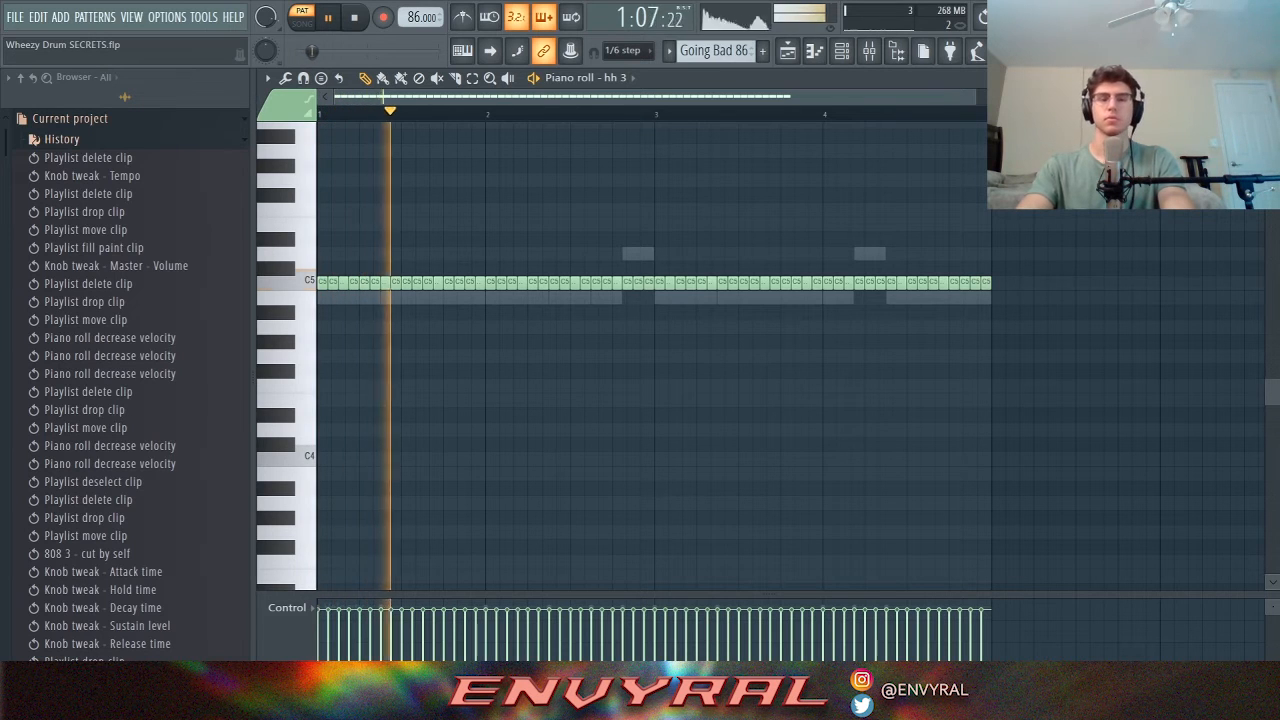
pyautogui.press('space')
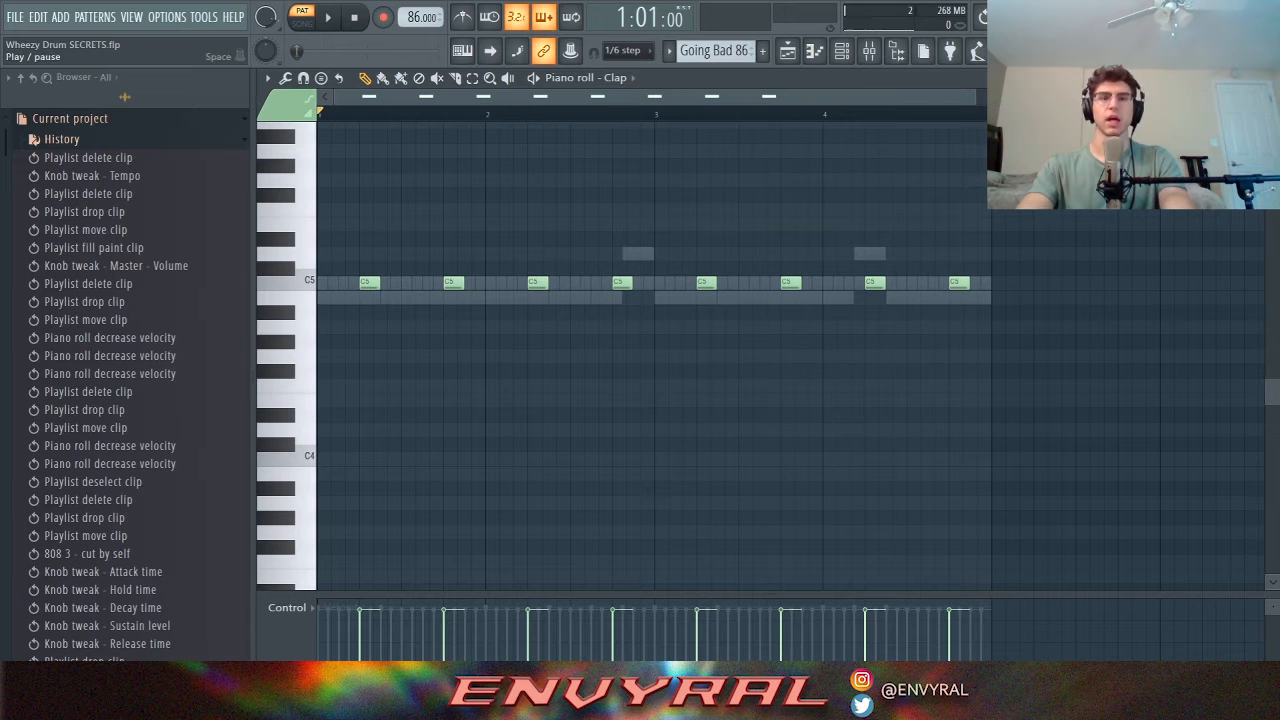
pyautogui.press('space')
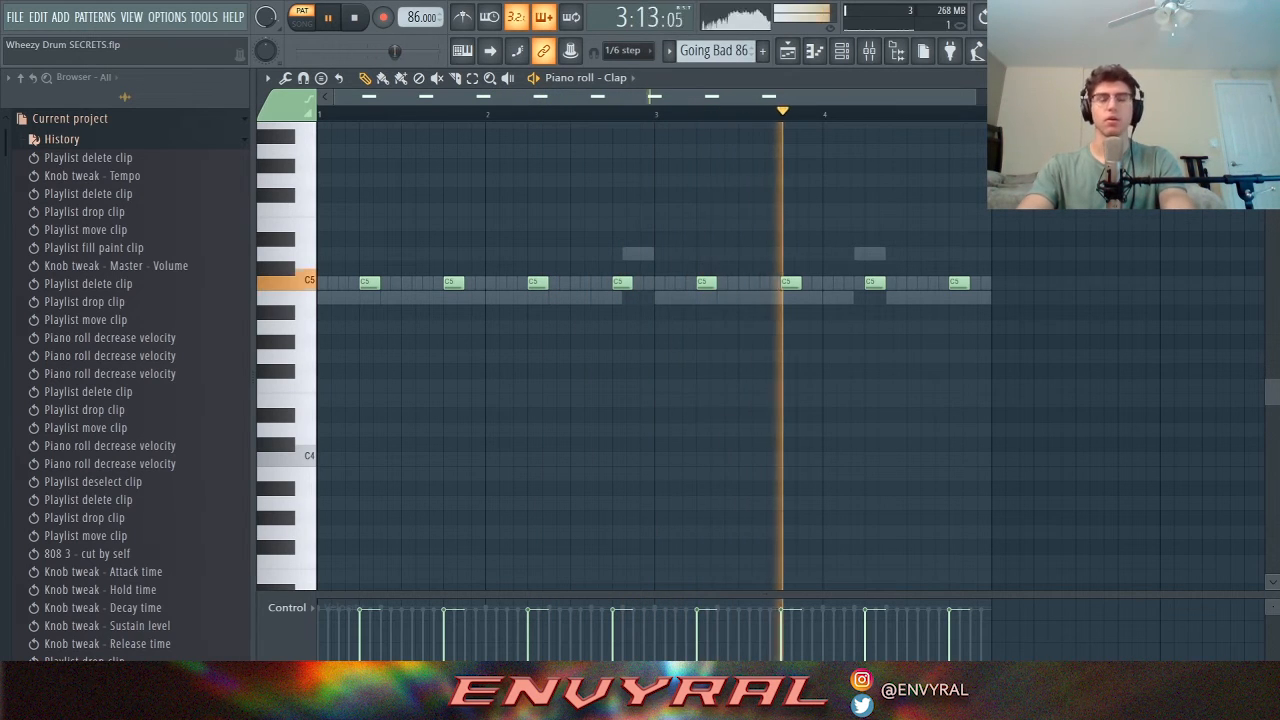
pyautogui.press('space')
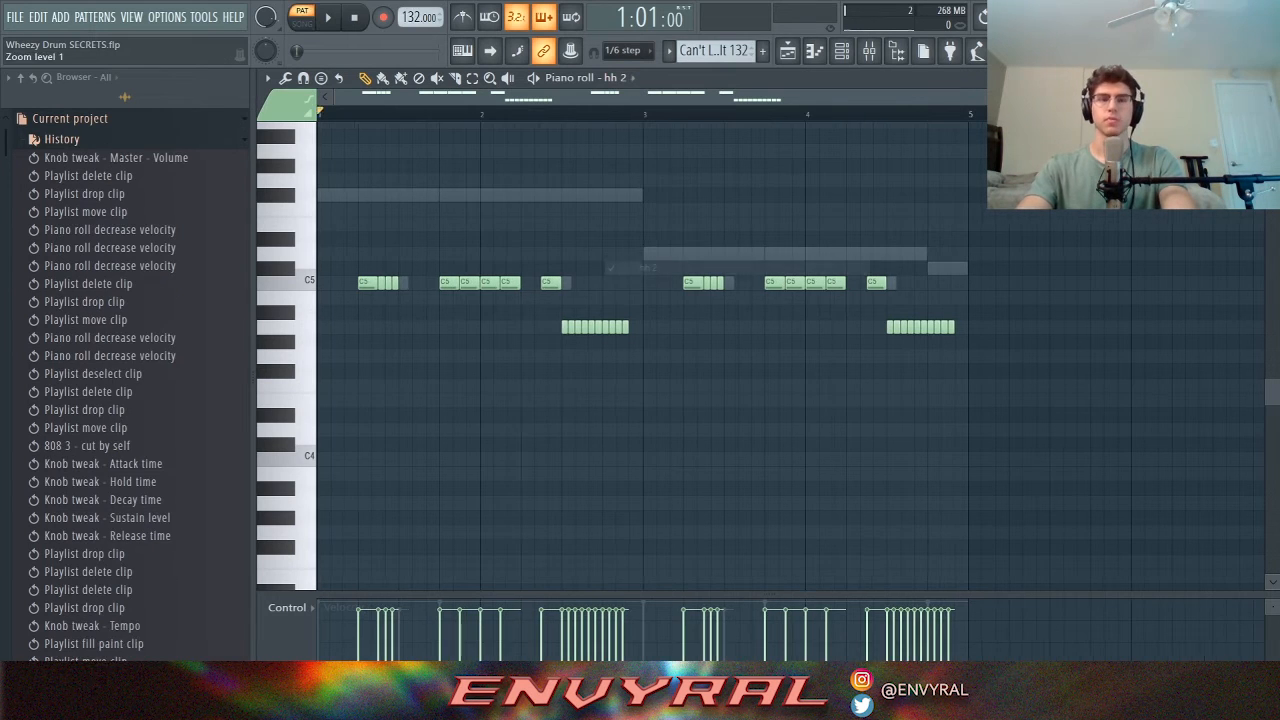
# Play the hh 2 notes of the Can't L...It 132 pattern and enlarge them for inspection.
pyautogui.press('space')
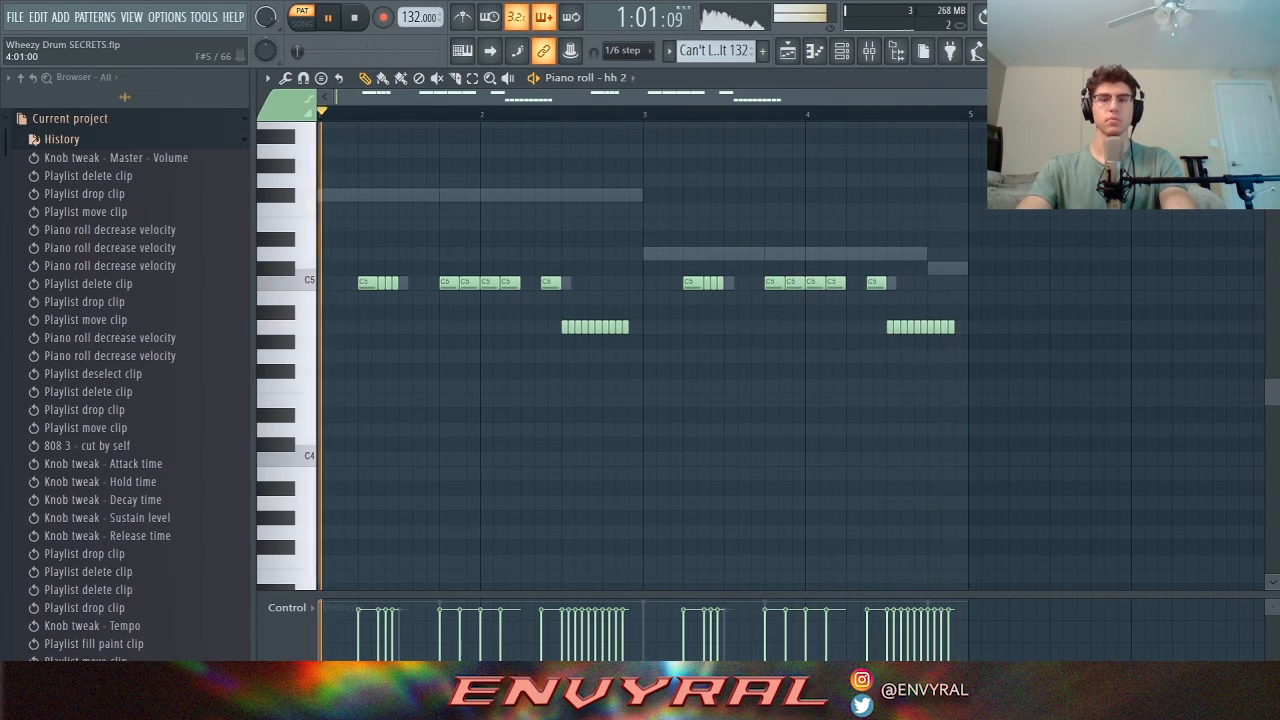
pyautogui.press('space')
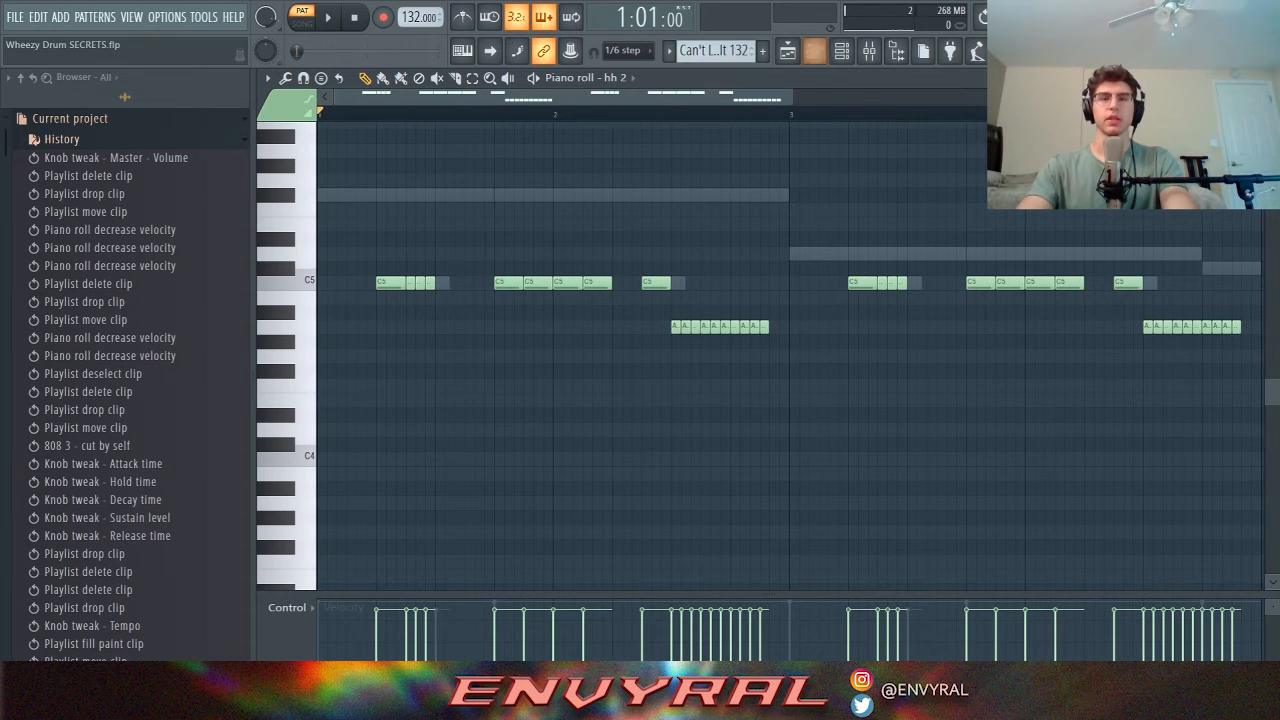
pyautogui.moveTo(793, 97); pyautogui.dragTo(812, 97)
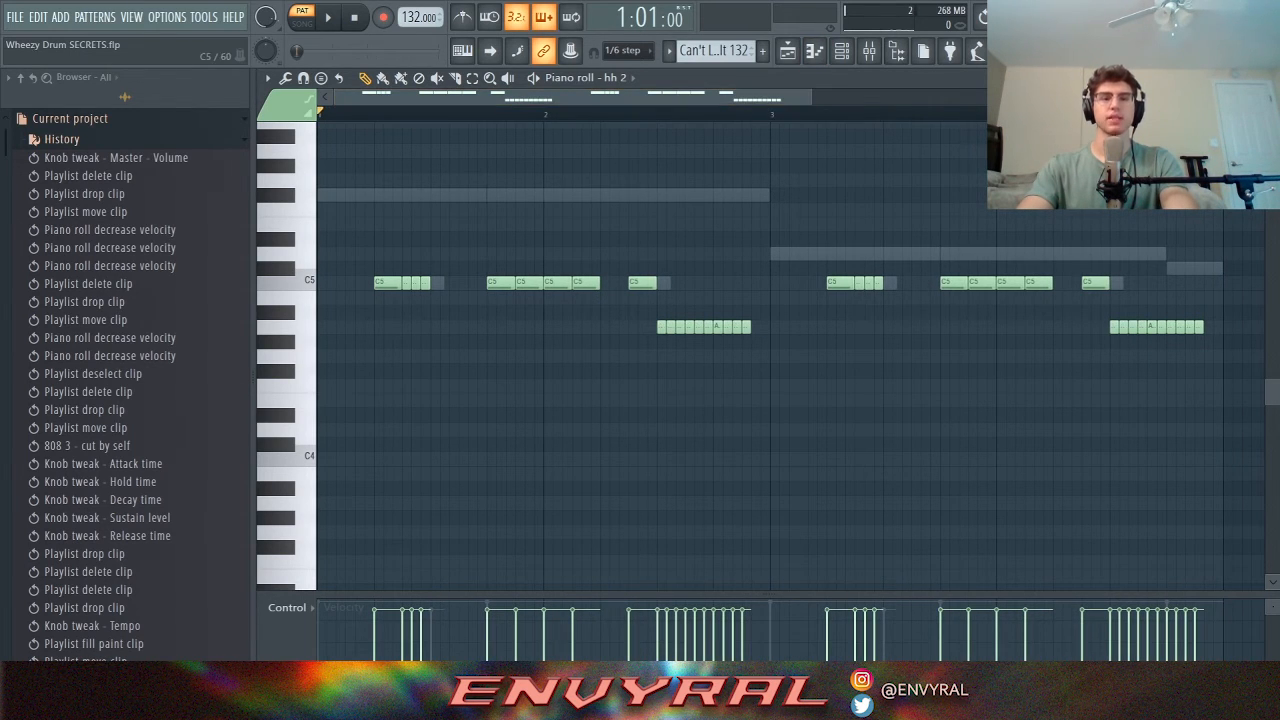
# Try a C5 hi-hat note at the start of bar 1, remove it and play the hh 2 notes from the beginning.
pyautogui.click(328, 282)
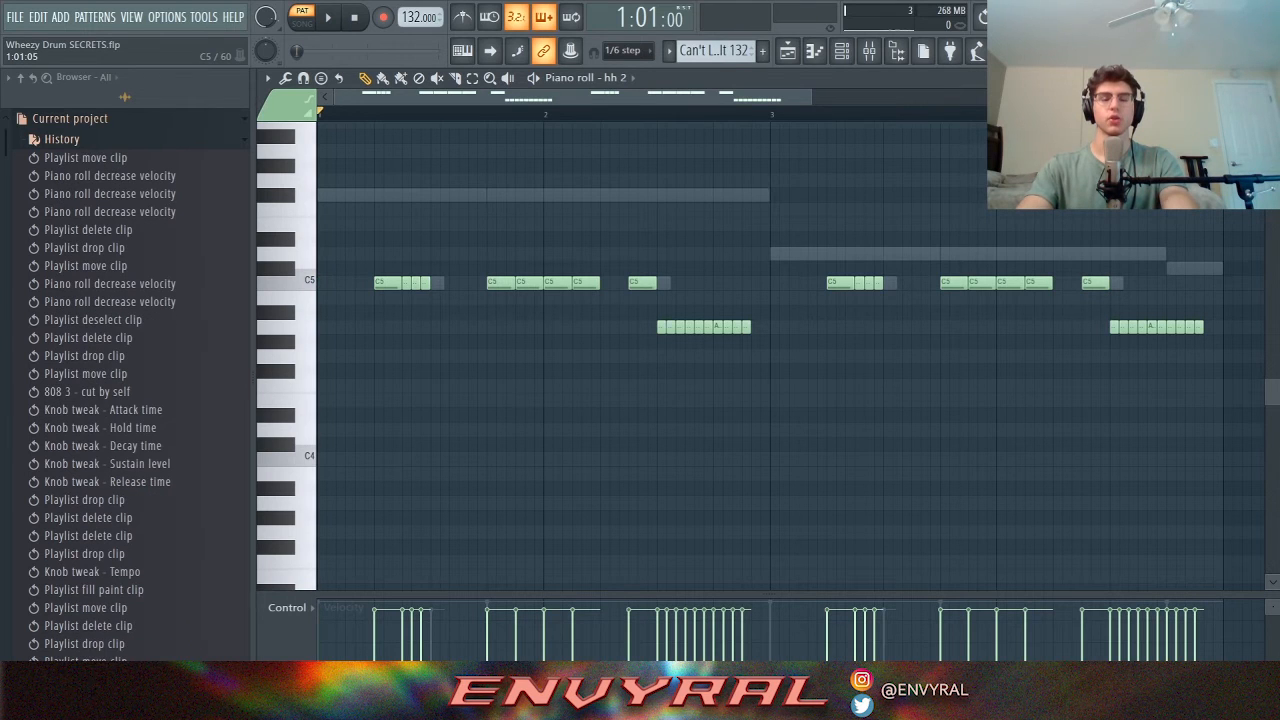
pyautogui.rightClick(328, 283)
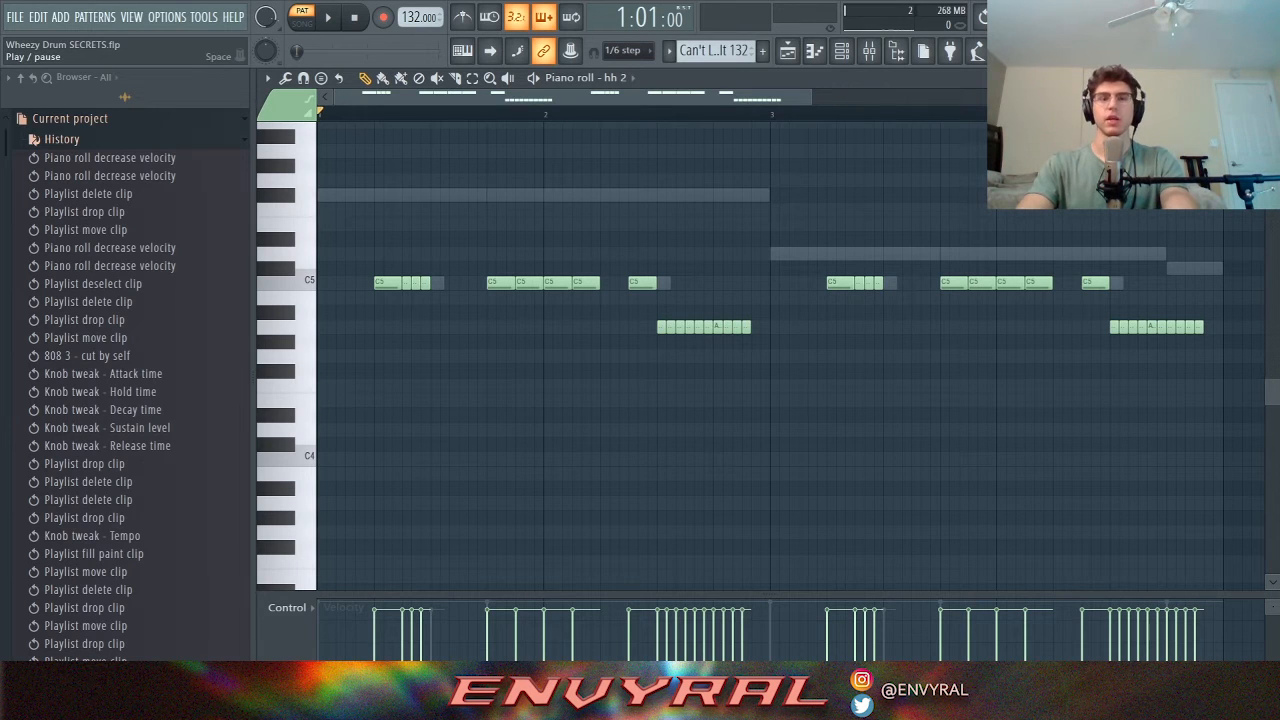
pyautogui.click(327, 17)
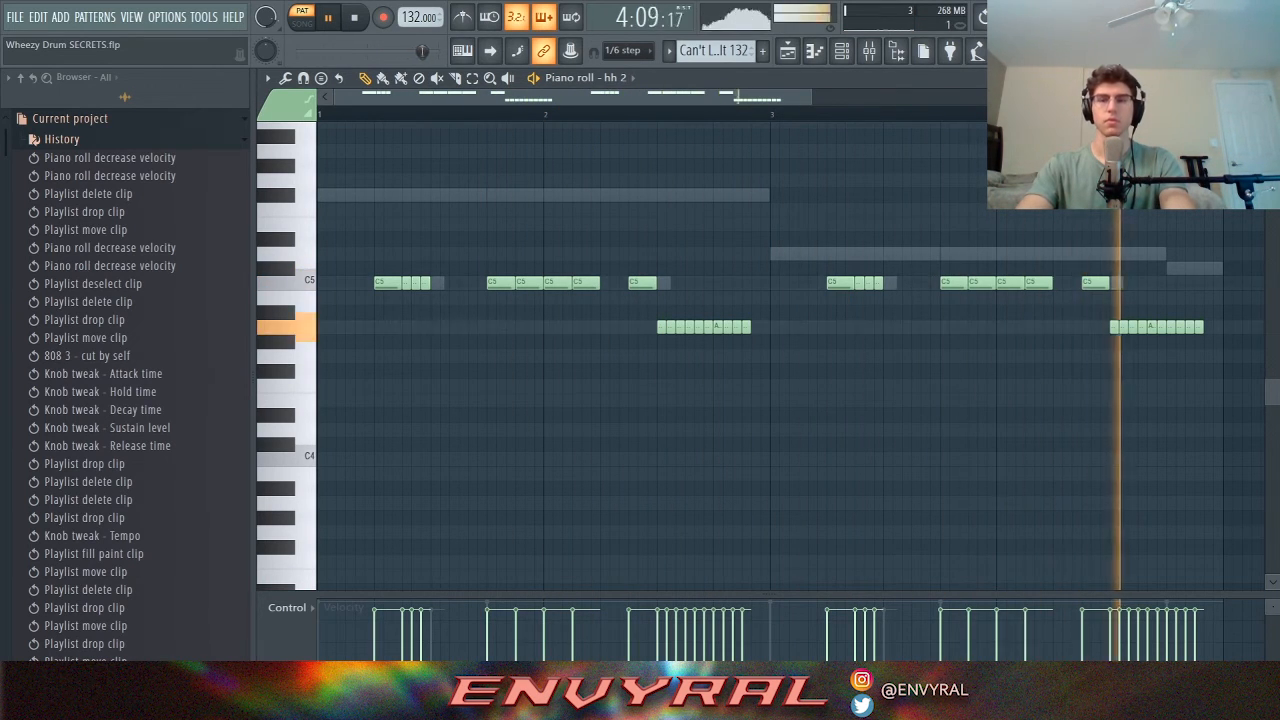
pyautogui.press('space')
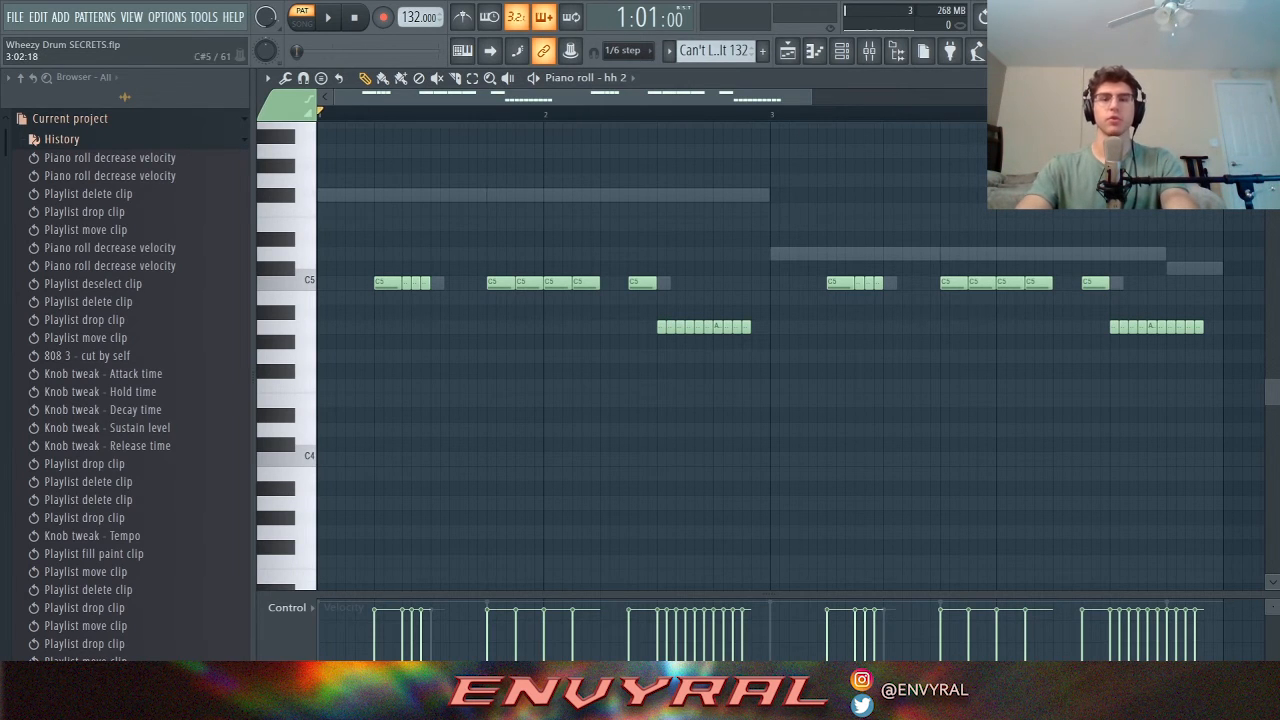
# Try filling the gap after the A4 hi-hat roll in bar 2 with two more notes, and play it from bar 2.
pyautogui.moveTo(812, 97); pyautogui.dragTo(938, 97)
pyautogui.scroll(4, 676, 305)
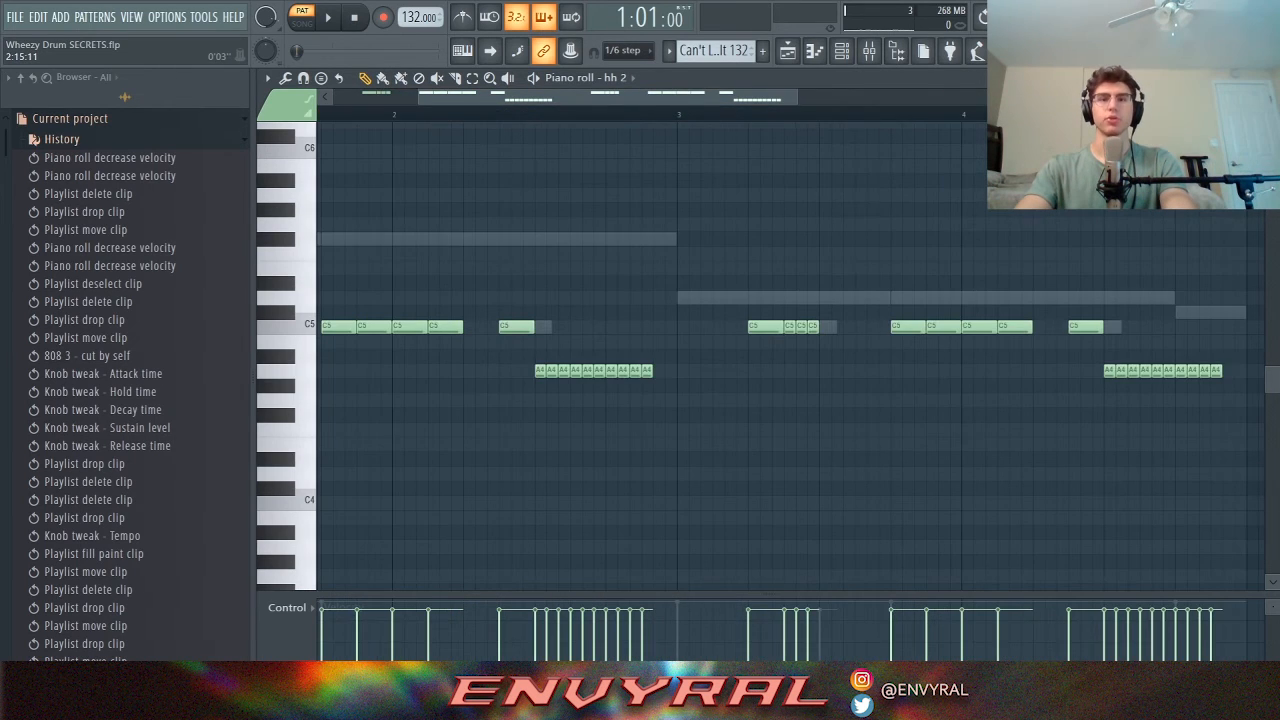
pyautogui.moveTo(798, 97); pyautogui.dragTo(742, 97)
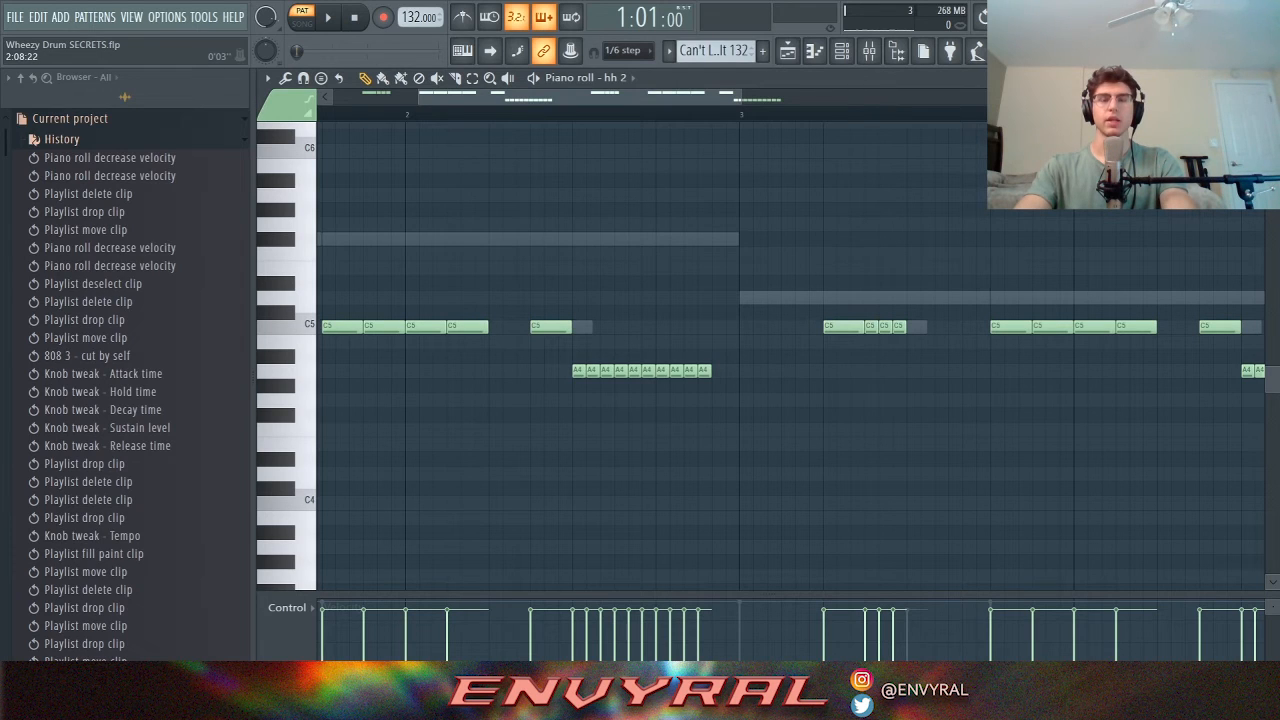
pyautogui.click(572, 114)
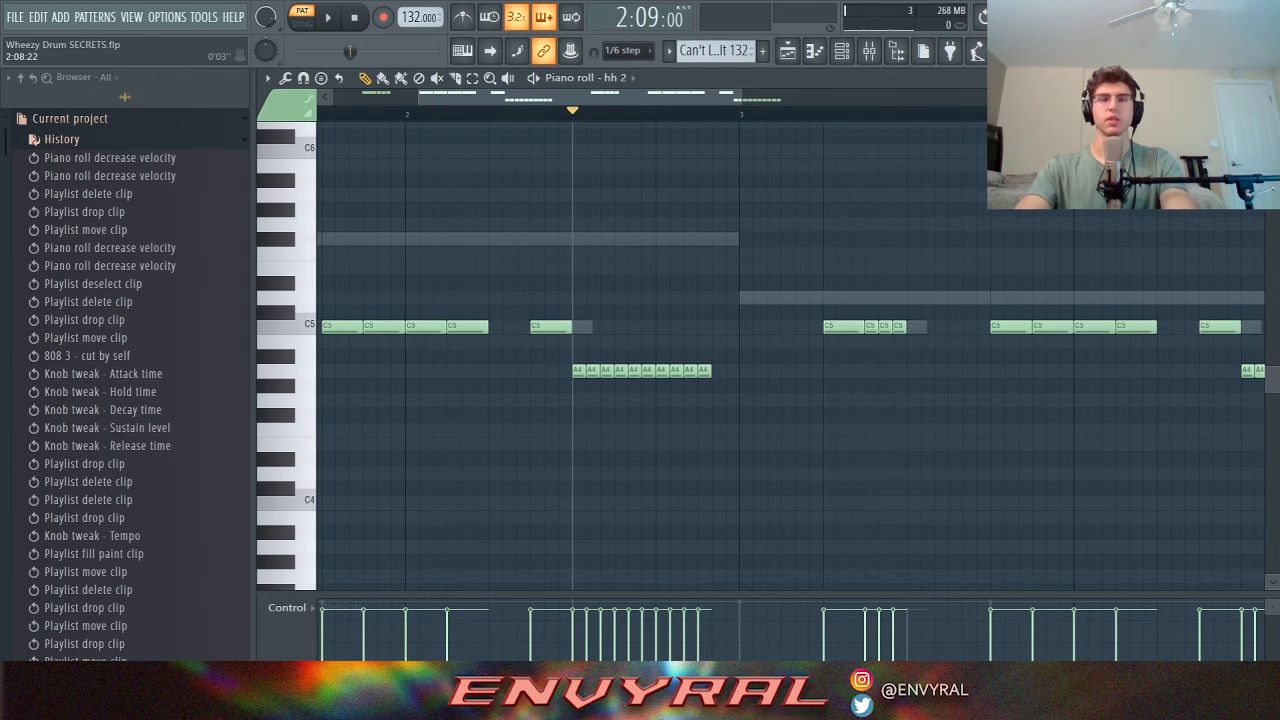
pyautogui.click(407, 114)
pyautogui.click(715, 371)
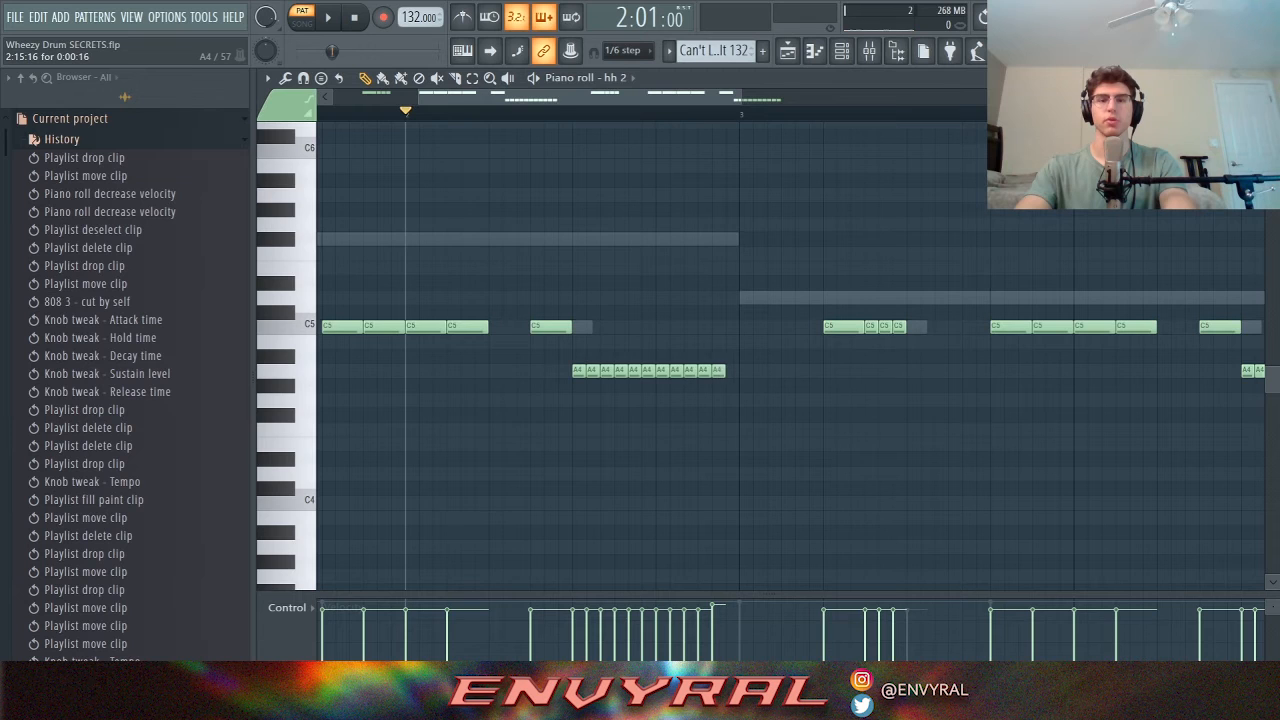
pyautogui.click(732, 371)
pyautogui.press('space')
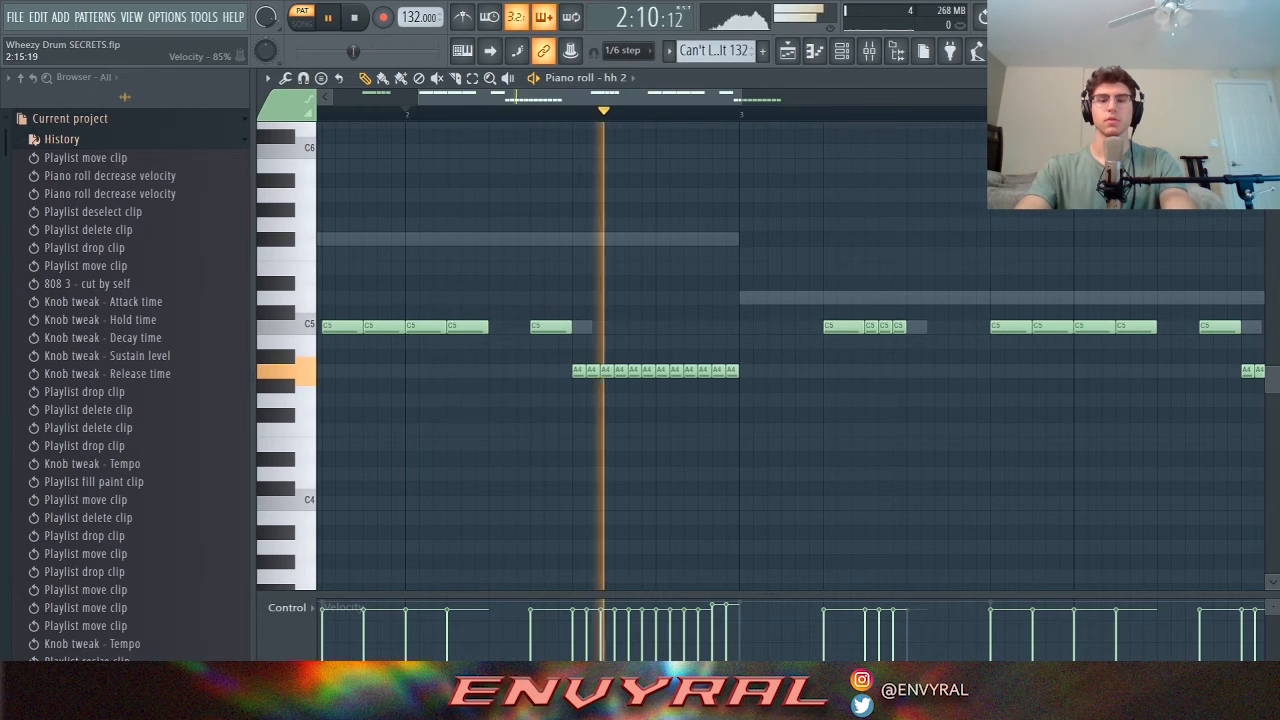
pyautogui.press('space')
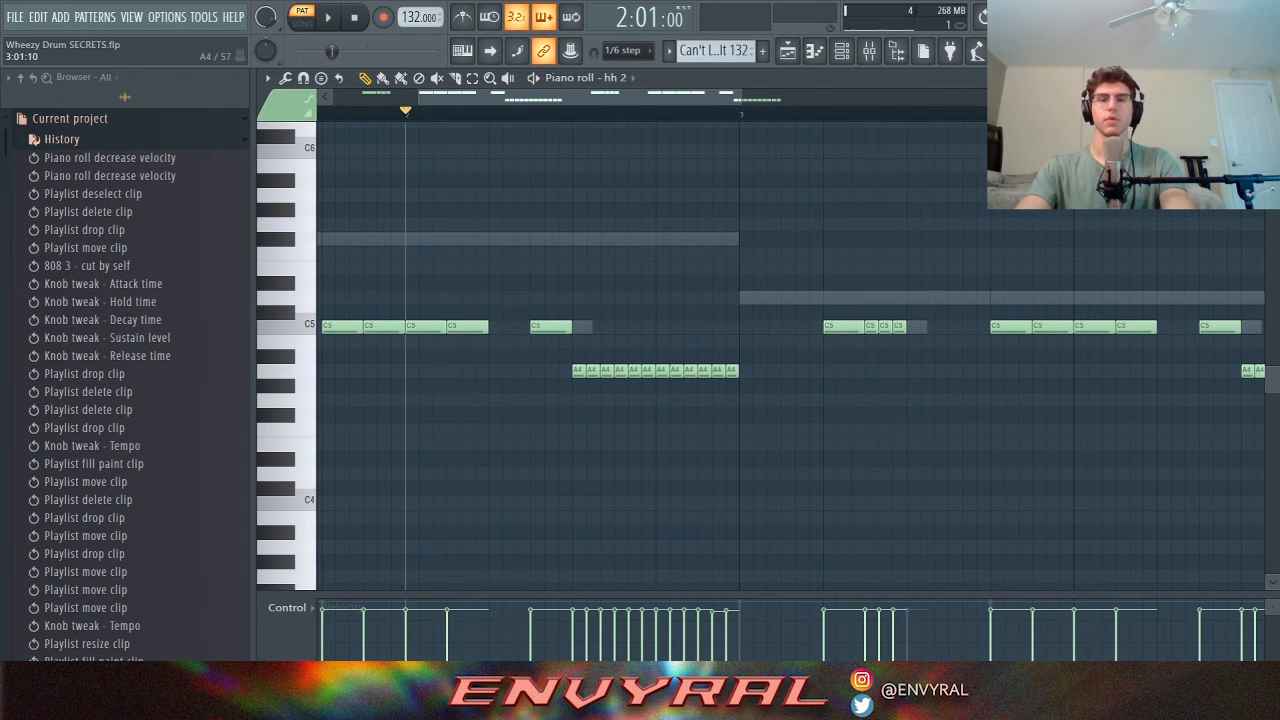
# Delete the two added A4 notes from the end of the bar 2 roll and play the original version.
pyautogui.rightClick(733, 371)
pyautogui.rightClick(724, 371)
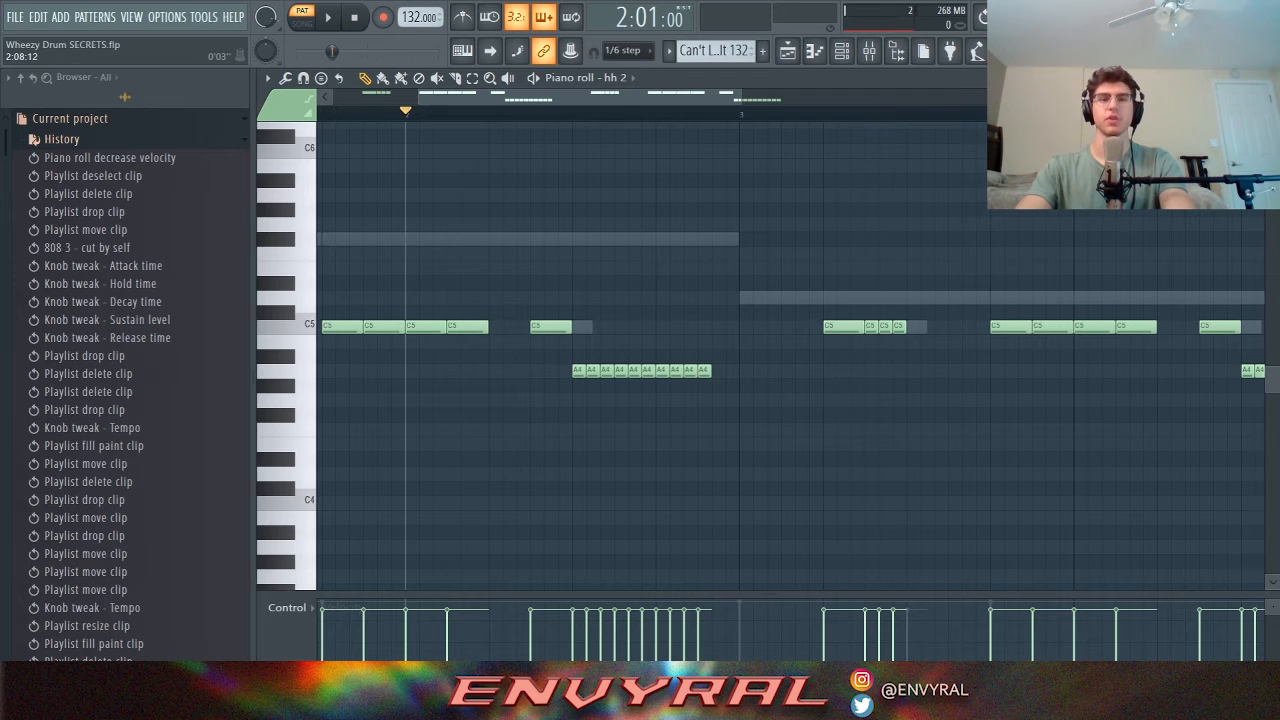
pyautogui.press('space')
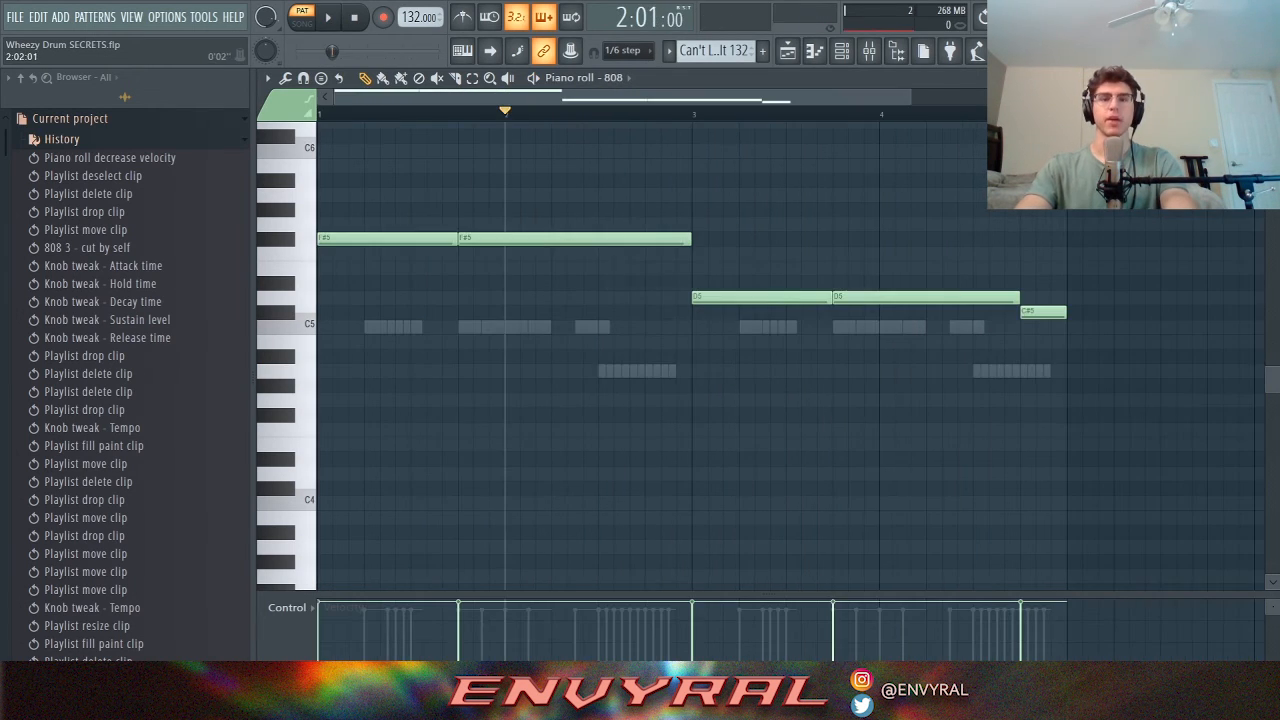
# Play the 808 notes of the Can't L...It 132 pattern from the beginning of bar 1.
pyautogui.click(321, 113)
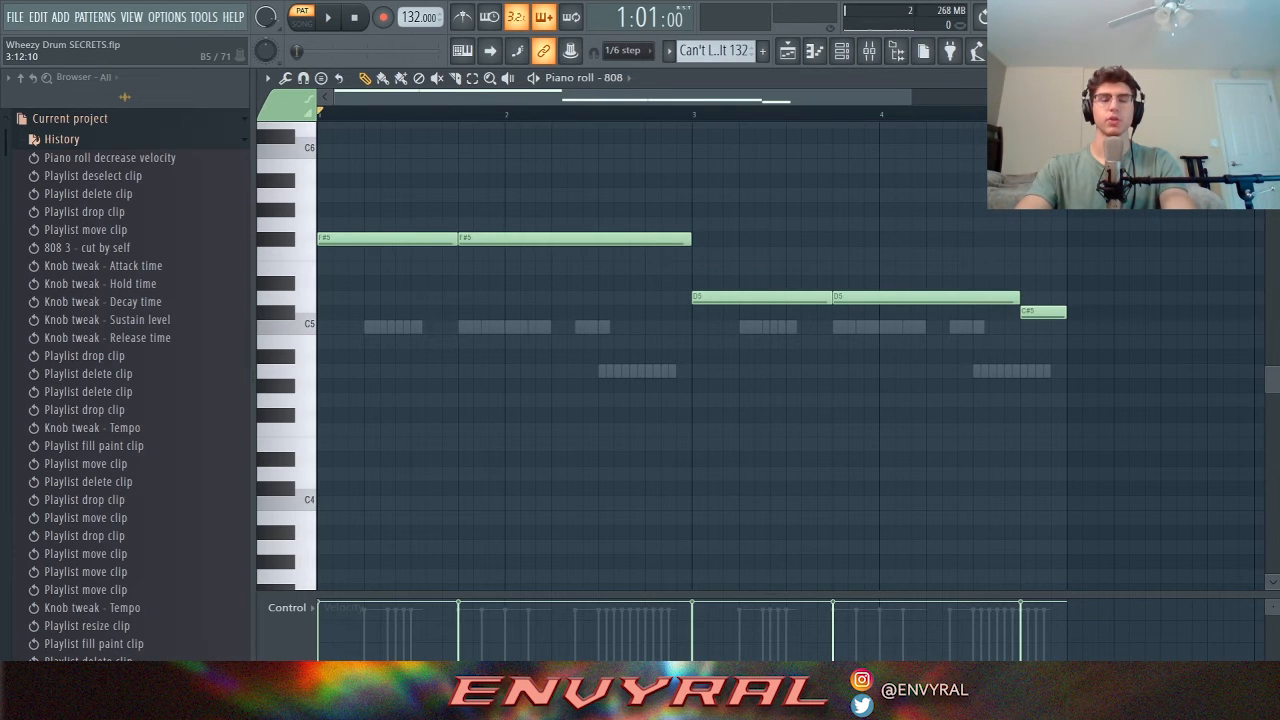
pyautogui.press('space')
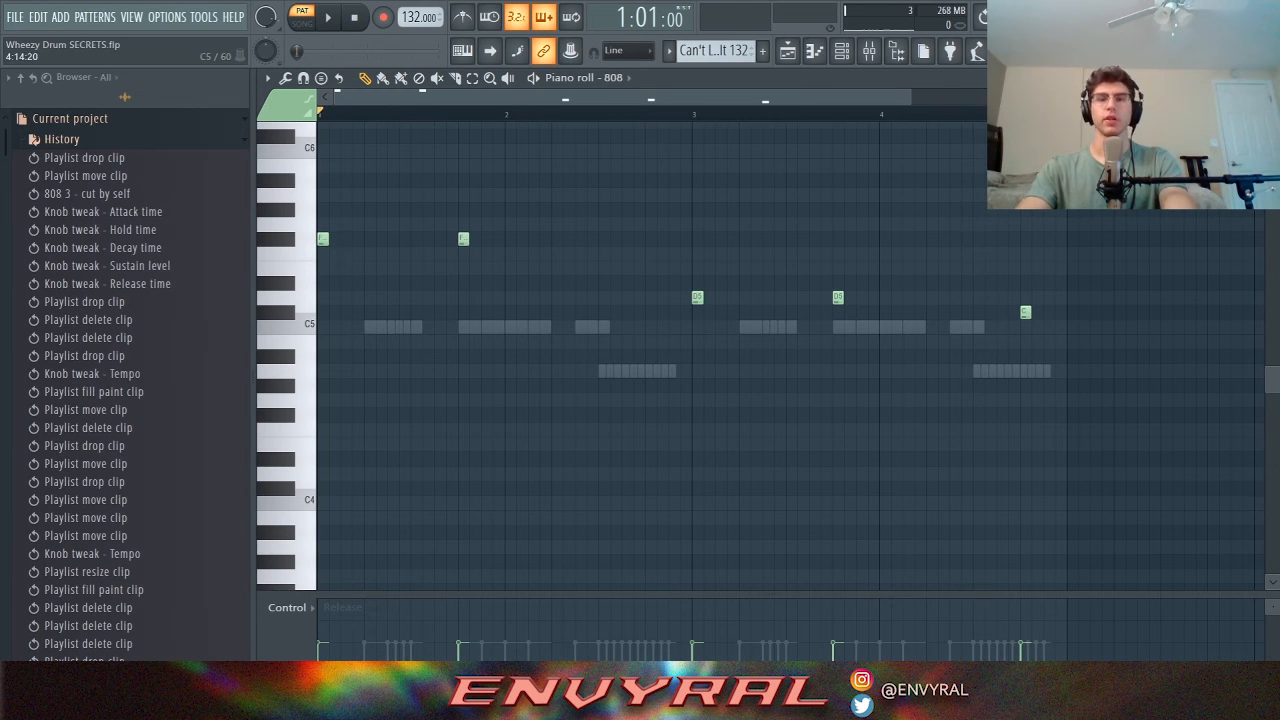
# Lengthen all 808 notes legato up to the next note, and extend the final C#5 note to the end of bar 4.
pyautogui.hotkey('ctrl', 'a')
pyautogui.hotkey('ctrl', 'l')
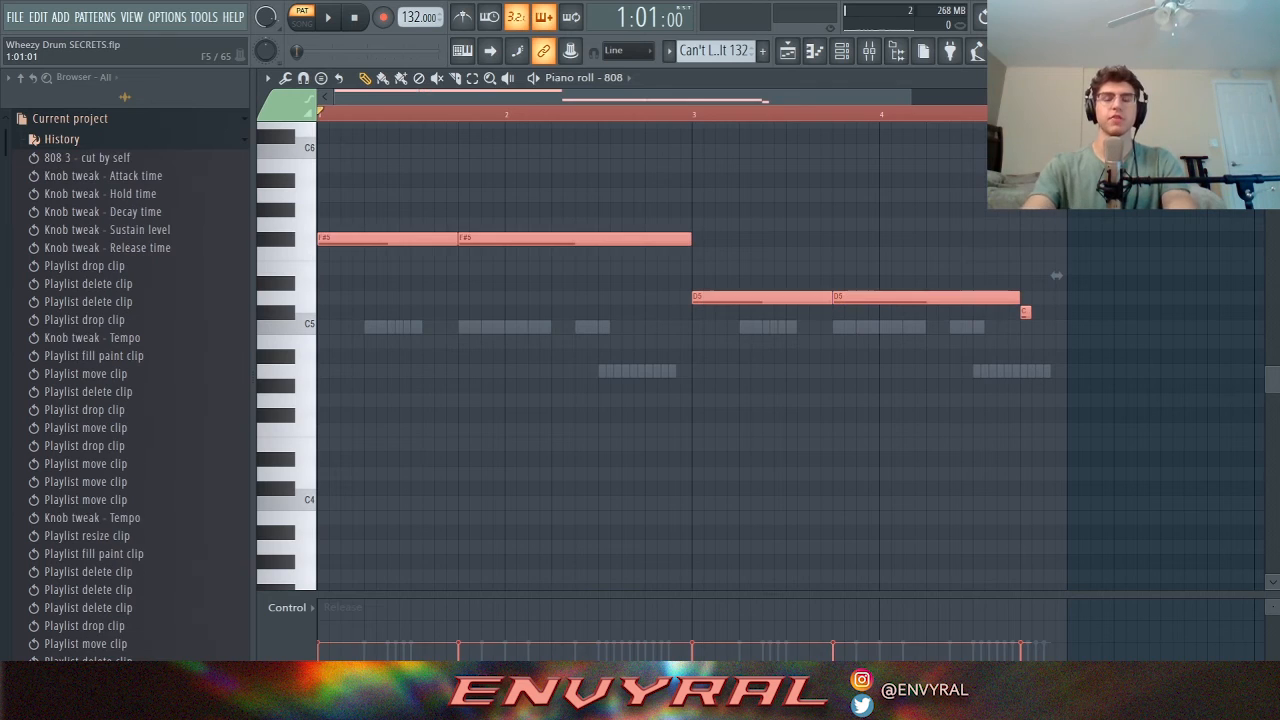
pyautogui.hotkey('ctrl', 'd')
pyautogui.moveTo(1029, 312); pyautogui.dragTo(1065, 312)
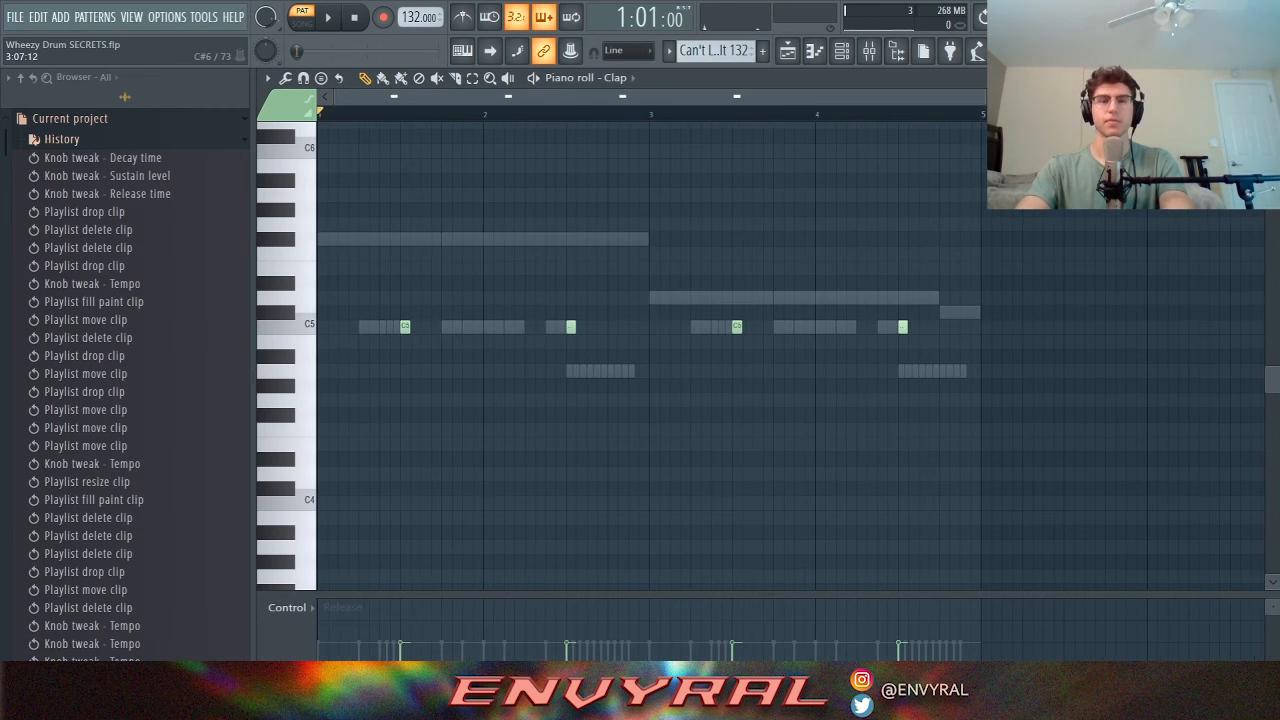
# Play the Clap notes of the Can't L...It 132 pattern from the beginning.
pyautogui.press('space')
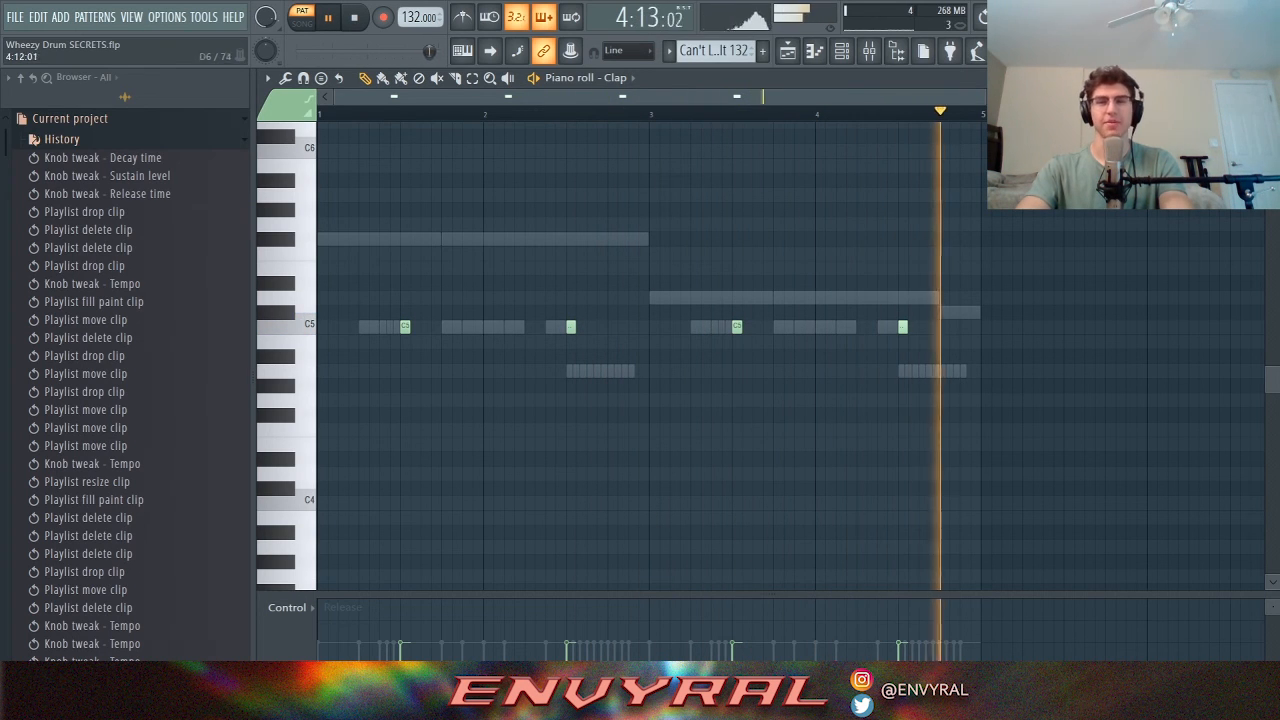
pyautogui.press('space')
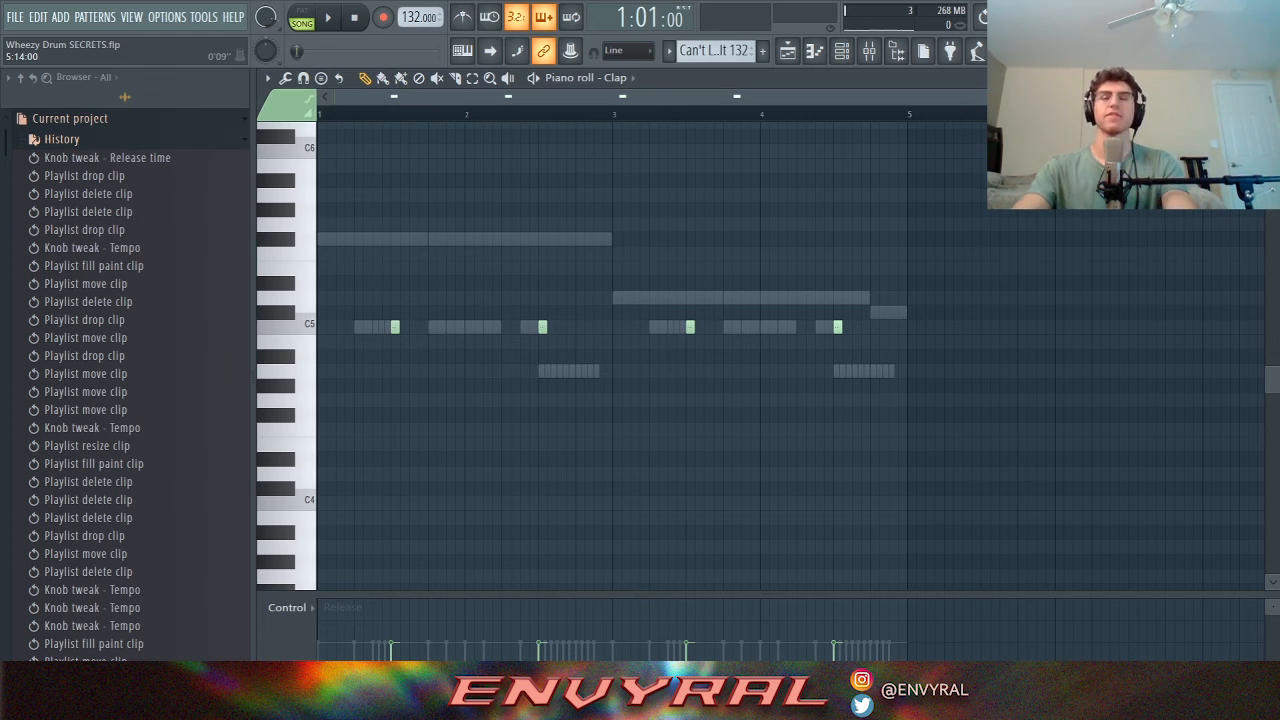